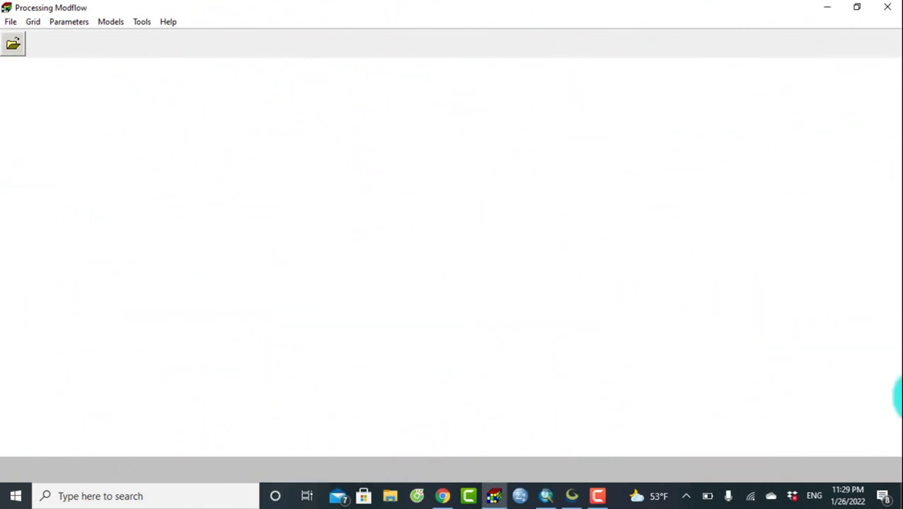
- Start a new model and create a folder named L_Tana inside the Desktop's Mod_f folder
click(13, 22)
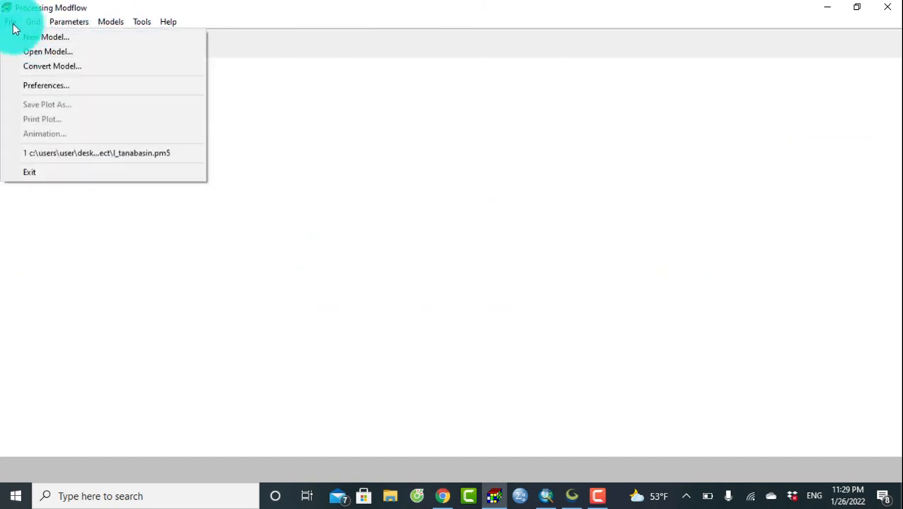
click(22, 36)
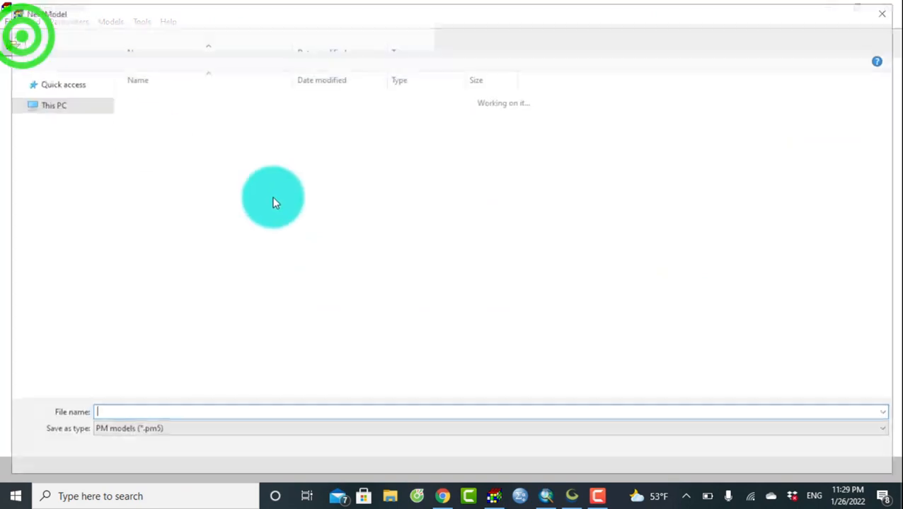
click(72, 104)
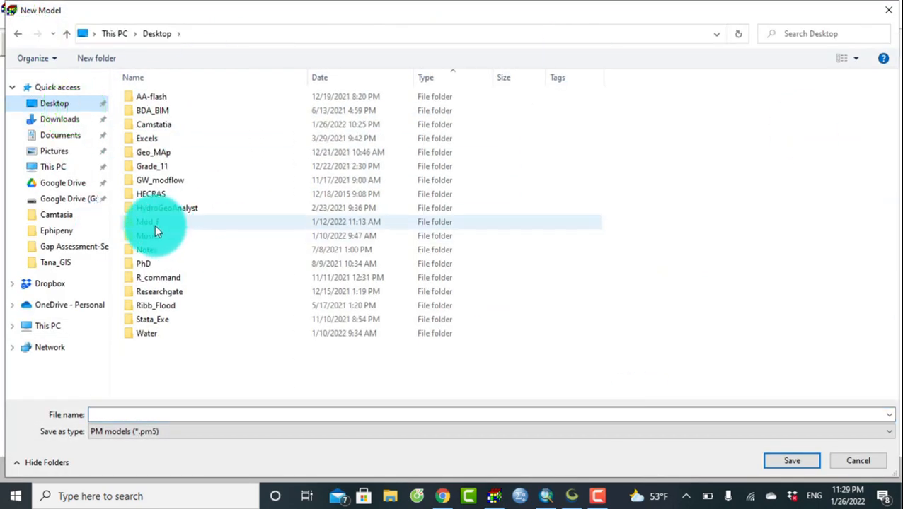
double_click(152, 223)
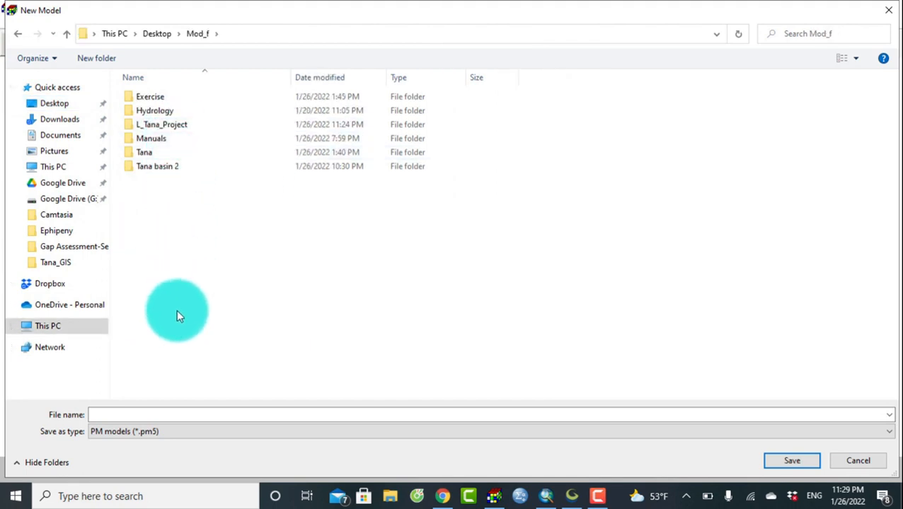
click(106, 58)
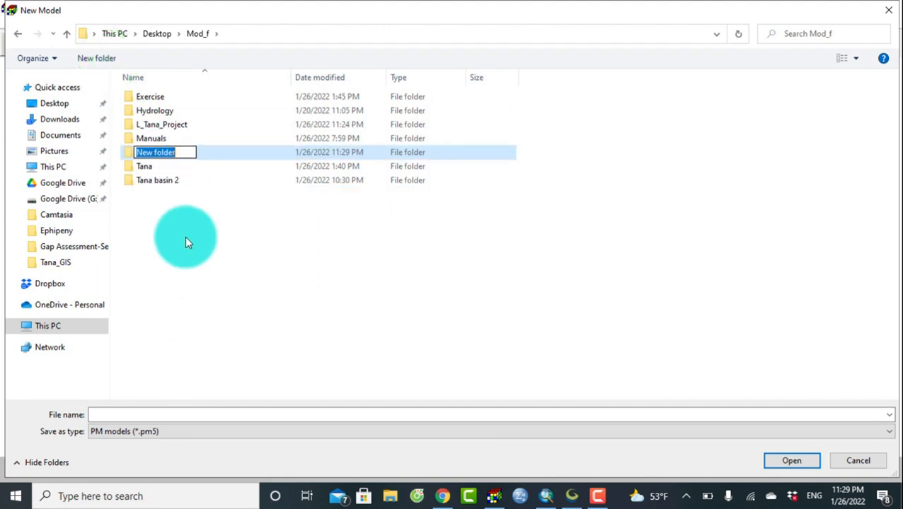
text(L_TAna)
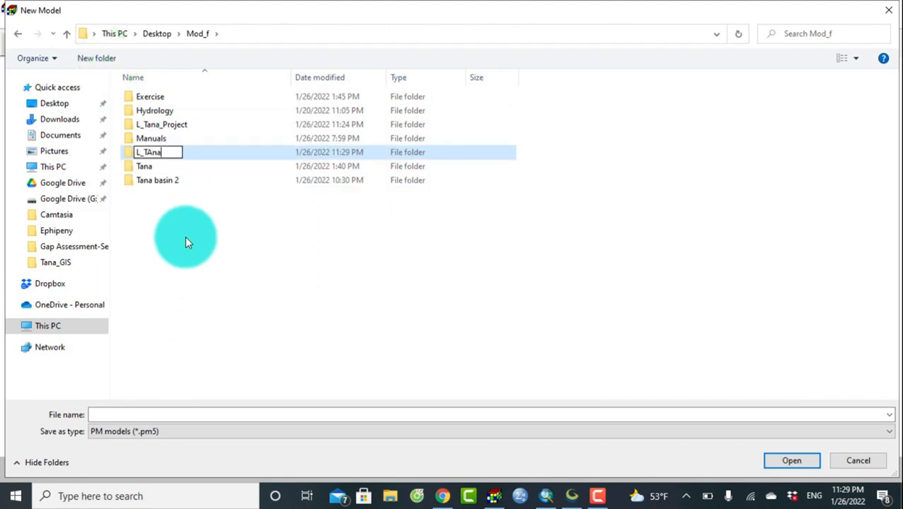
click(152, 150)
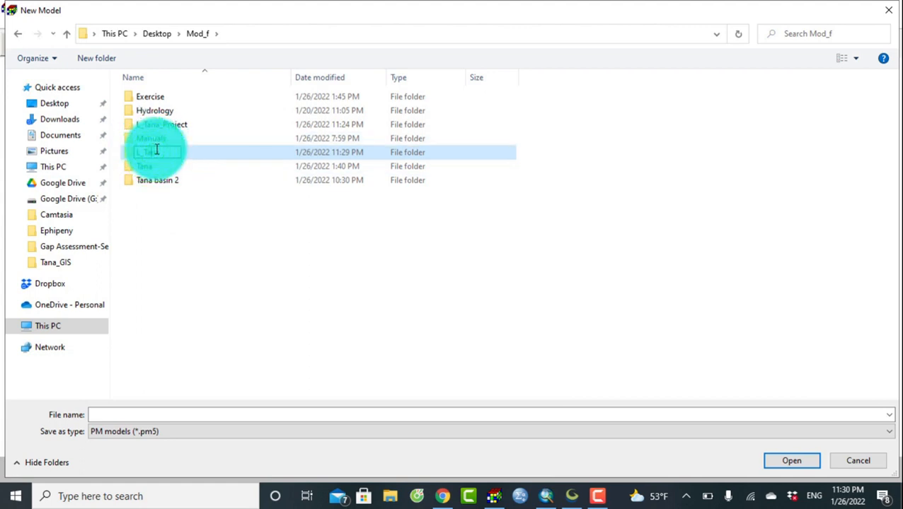
key(Return)
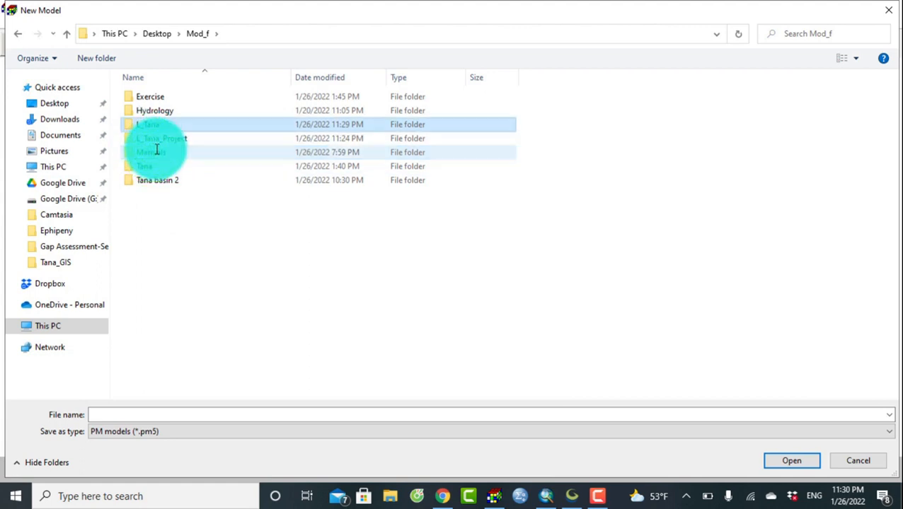
- Save the new model as Proj_1 in the L_Tana folder
double_click(153, 125)
click(197, 418)
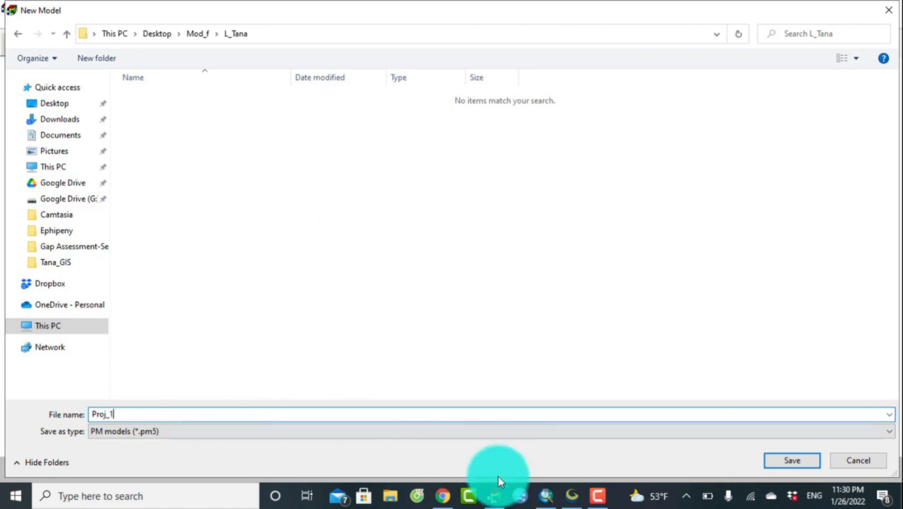
click(778, 458)
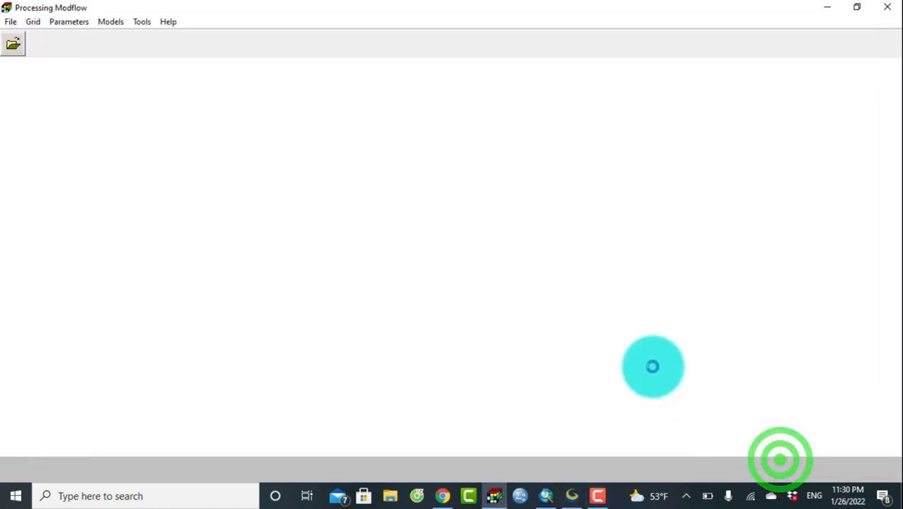
- Open the mesh size settings and review the layer, row and column fields of the model grid
click(32, 23)
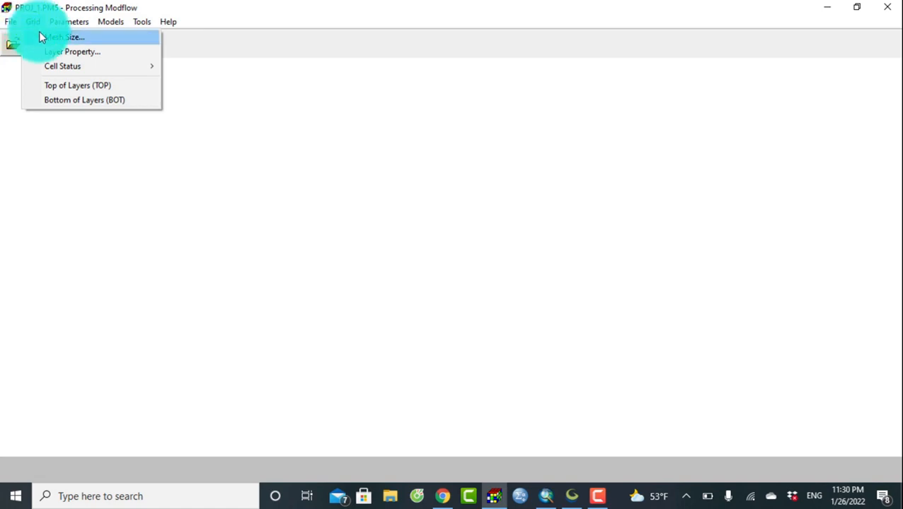
click(44, 35)
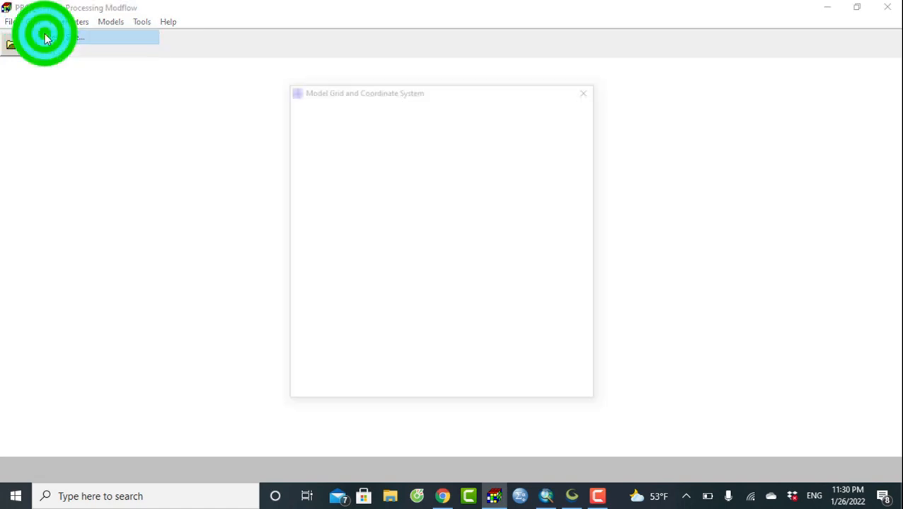
drag(424, 101, 381, 87)
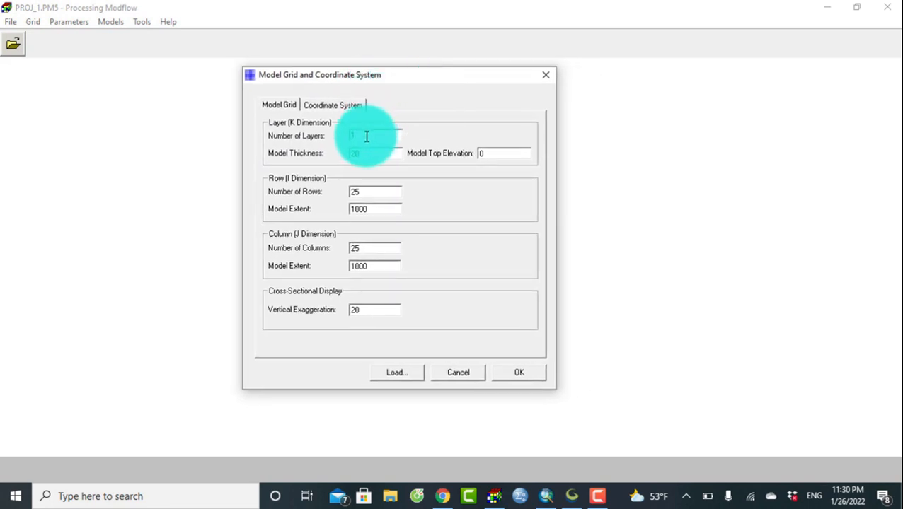
click(367, 136)
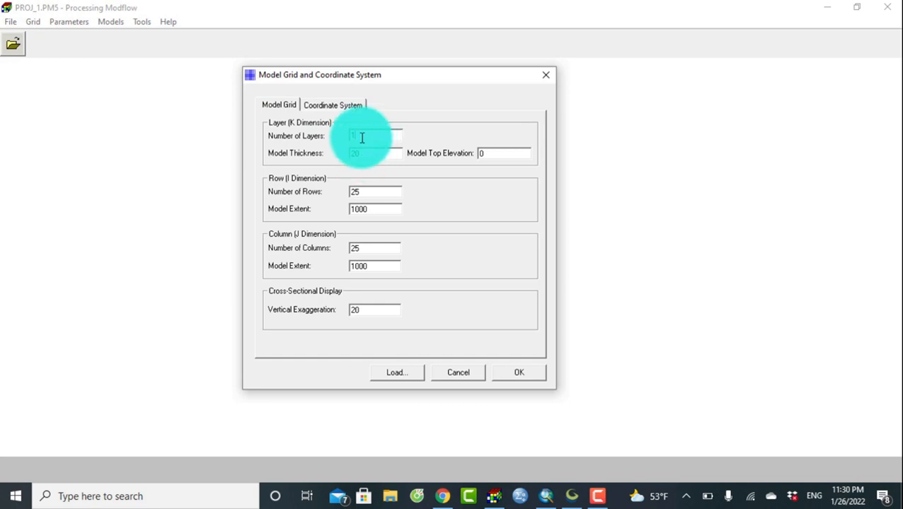
click(359, 134)
click(357, 136)
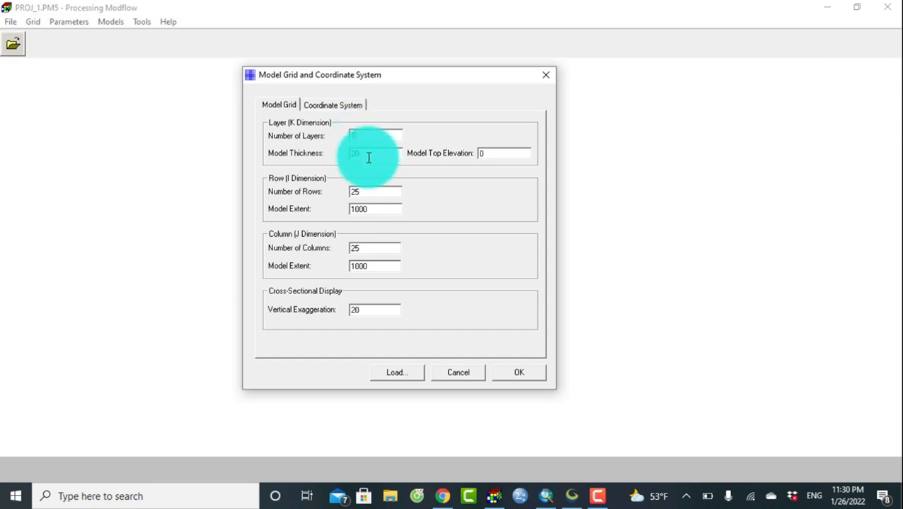
click(360, 189)
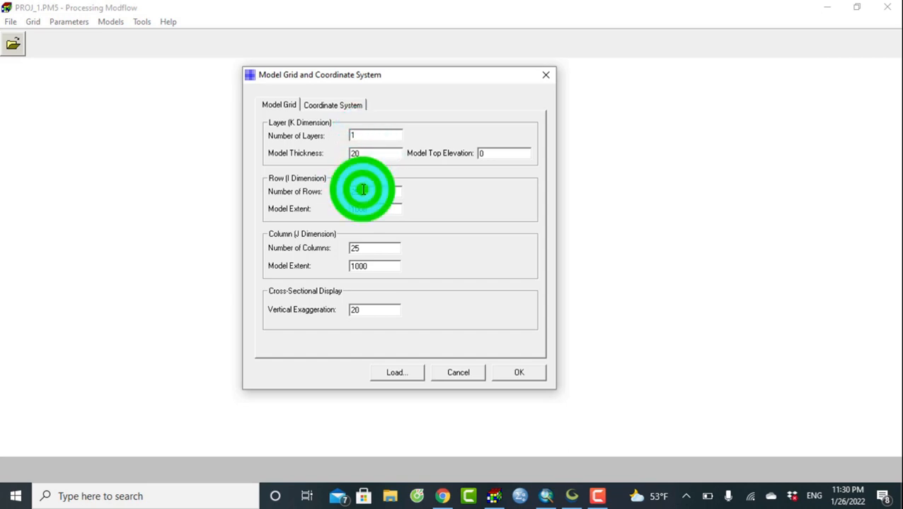
click(369, 248)
click(366, 263)
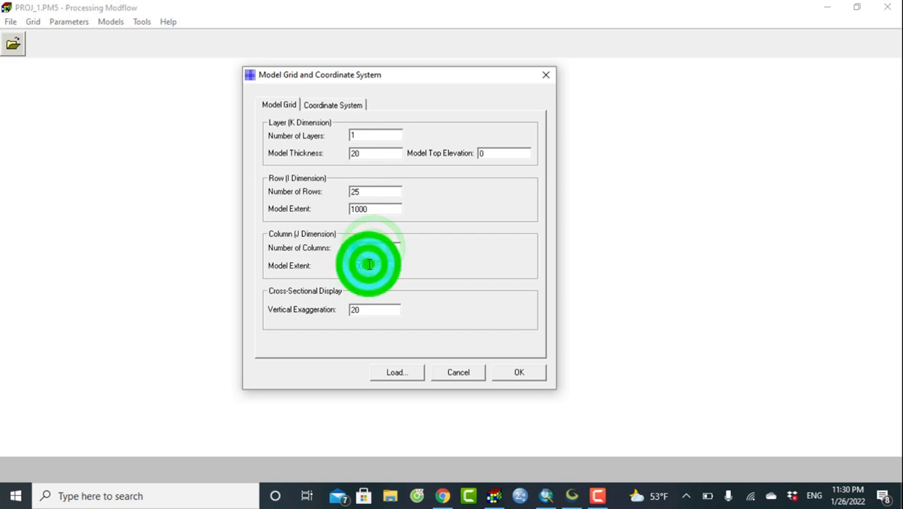
click(371, 192)
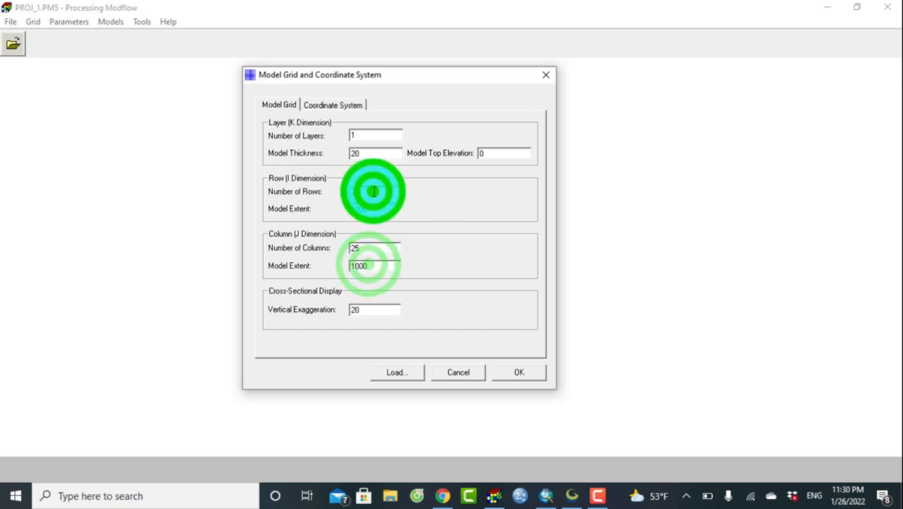
- Review the coordinate system settings, then view the Tana watershed and its bounding rectangle in ArcMap before returning to Processing Modflow
click(333, 105)
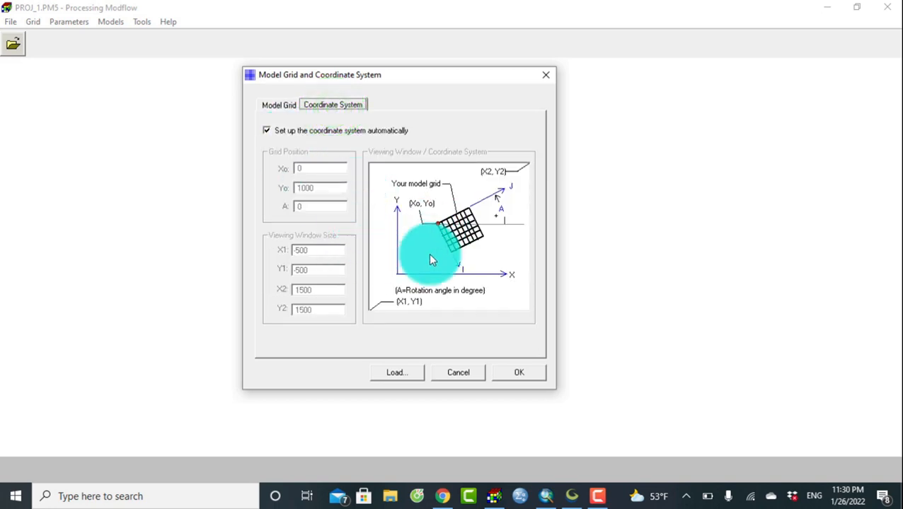
click(279, 106)
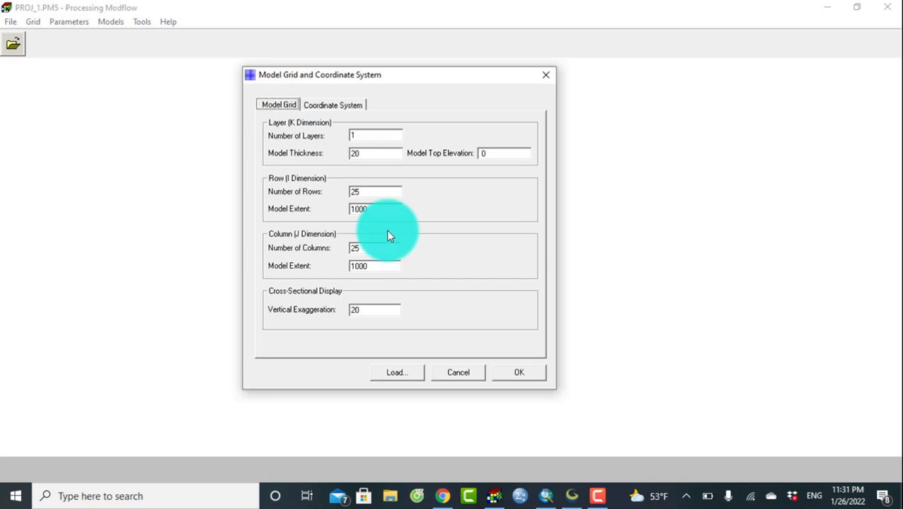
click(545, 496)
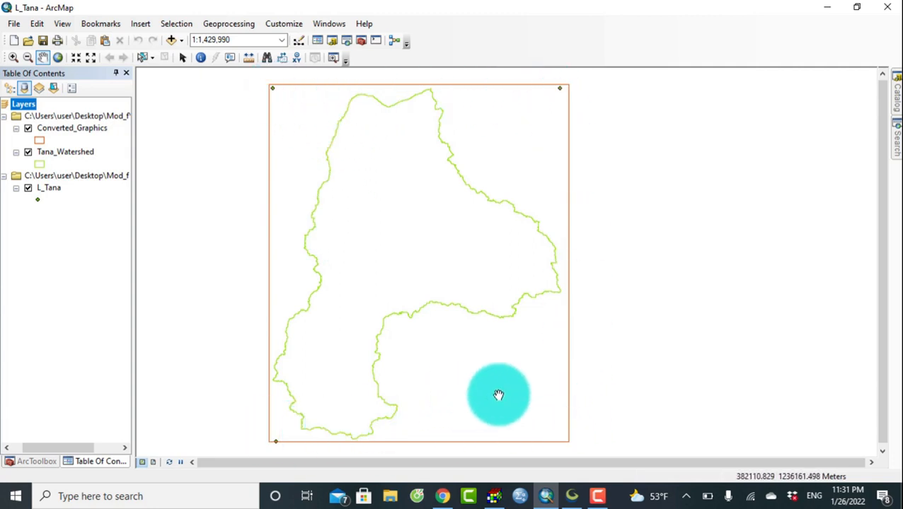
click(493, 495)
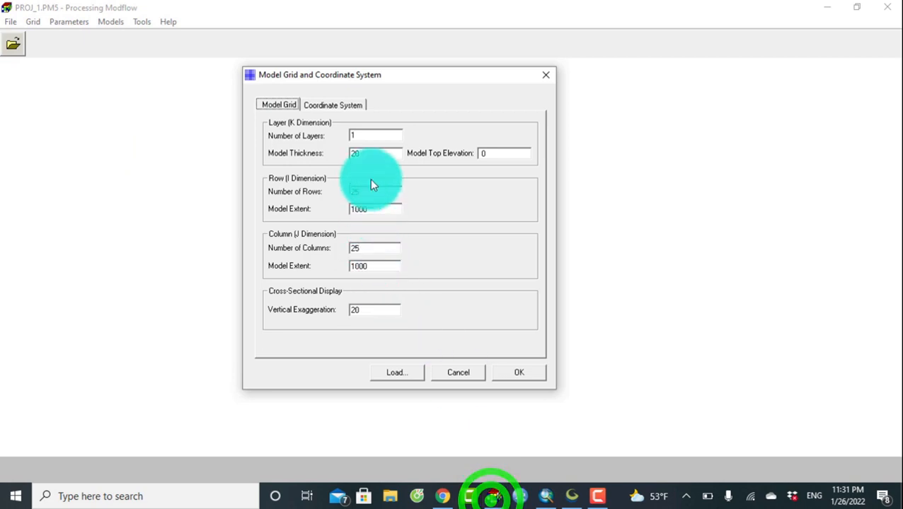
- Examine the automatic setup option, grid position and viewing window fields of the model's coordinate system
click(316, 105)
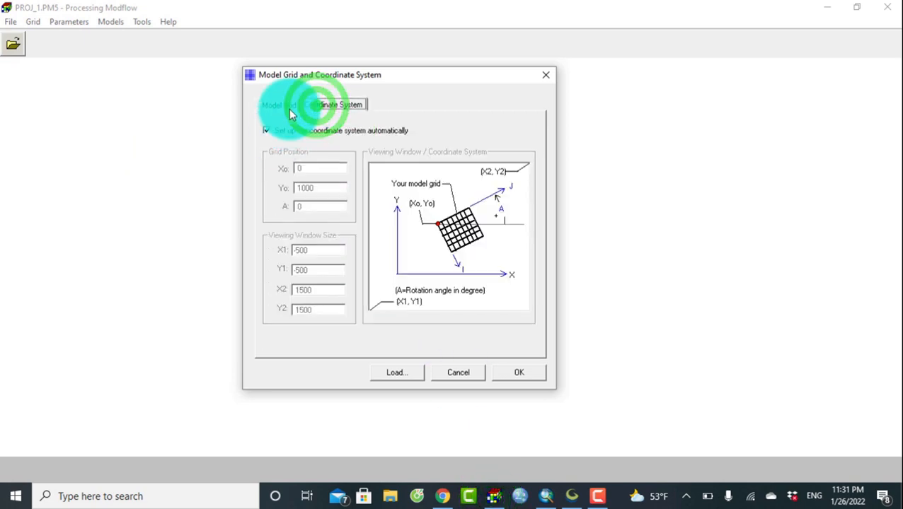
click(285, 107)
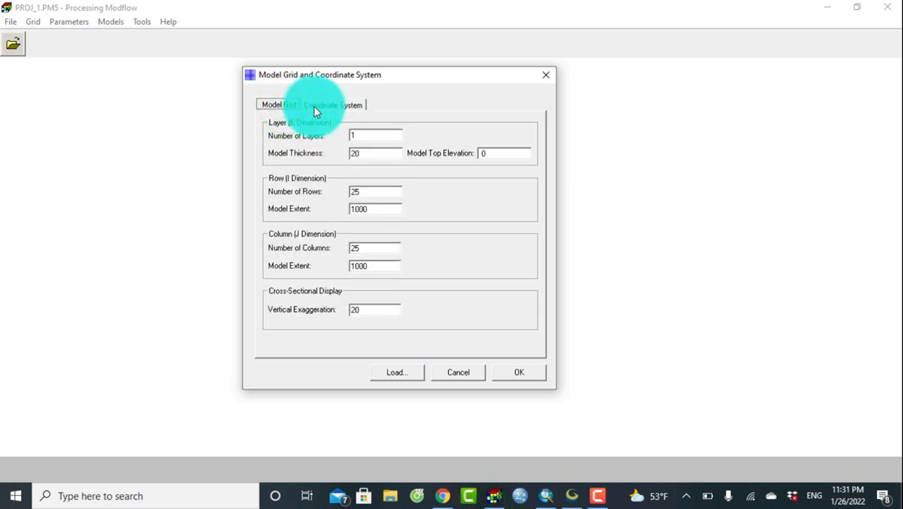
click(316, 106)
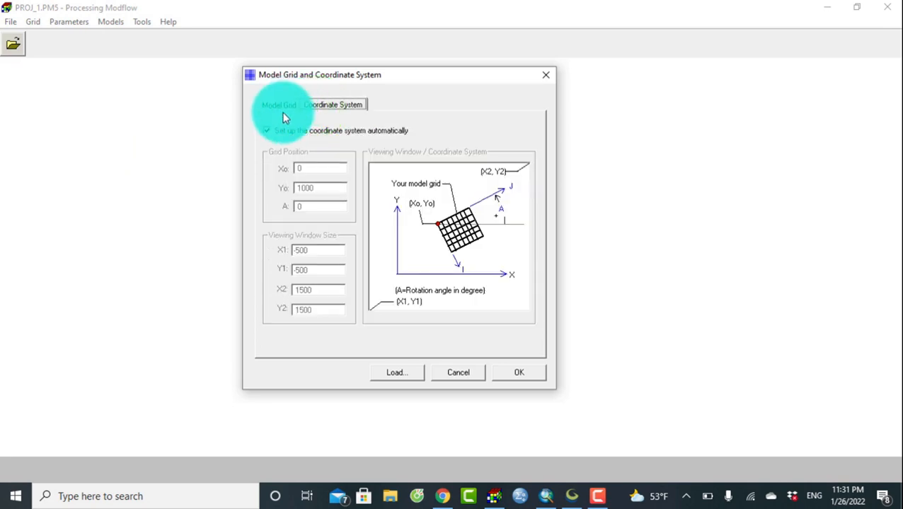
click(277, 136)
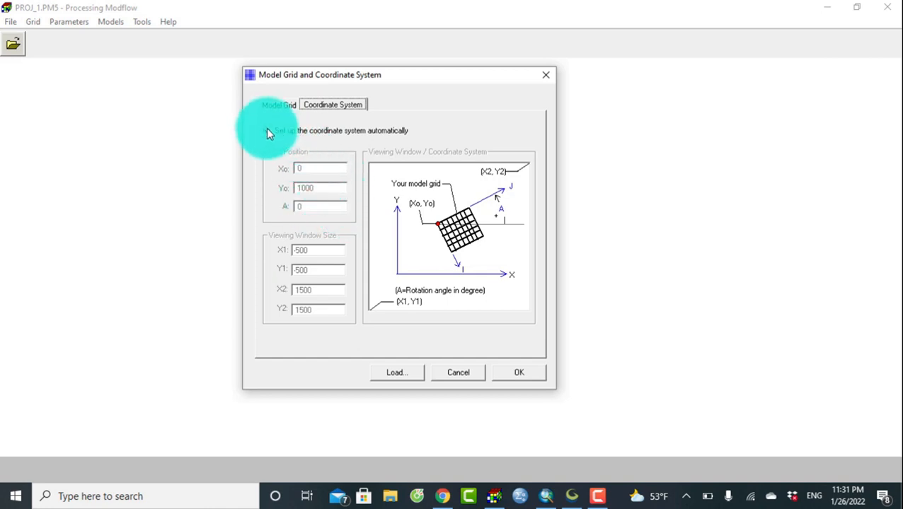
click(267, 130)
click(313, 168)
click(317, 185)
text(1000)
- Set both the number of rows and the number of columns of the model grid to 400
click(278, 108)
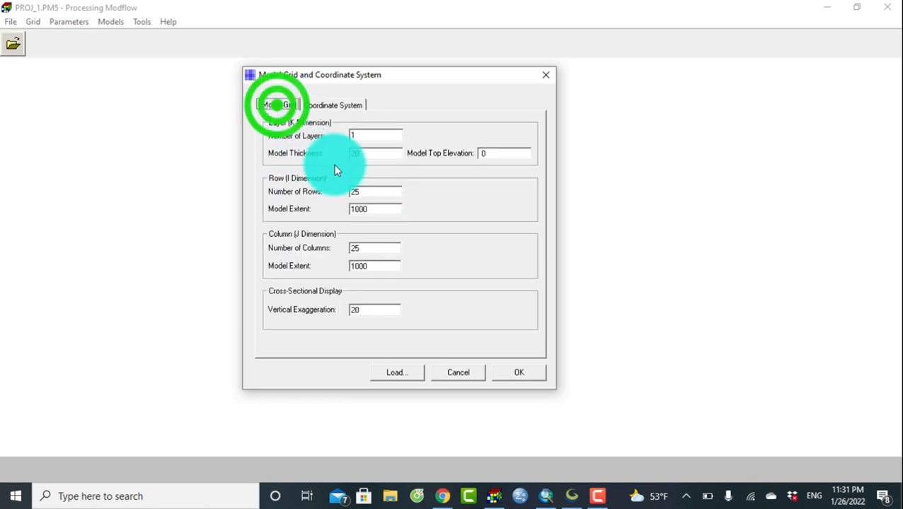
click(373, 136)
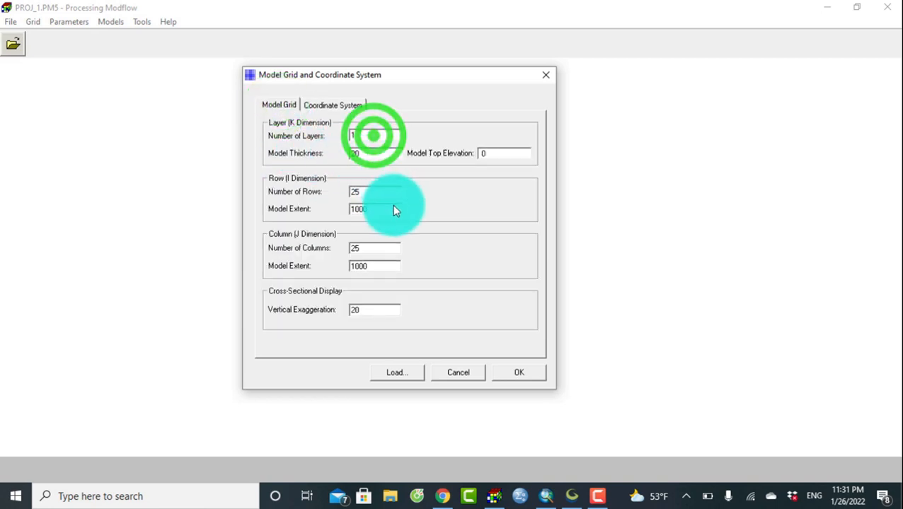
drag(379, 192, 348, 193)
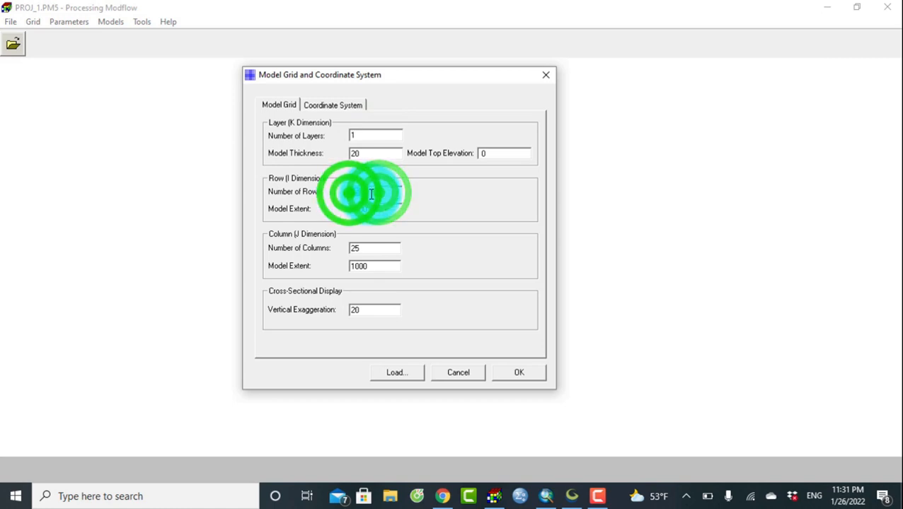
click(376, 192)
drag(369, 192, 342, 194)
text(400)
drag(371, 247, 336, 248)
text(40)
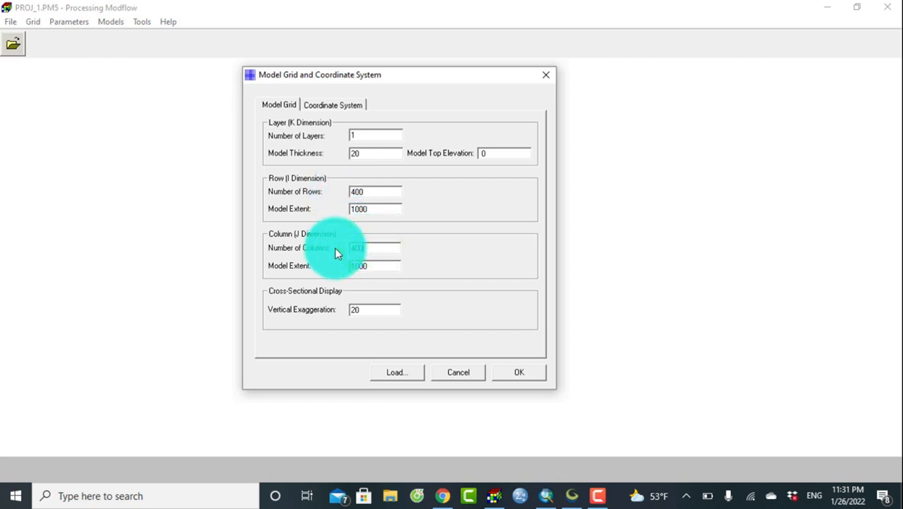
text(1000)
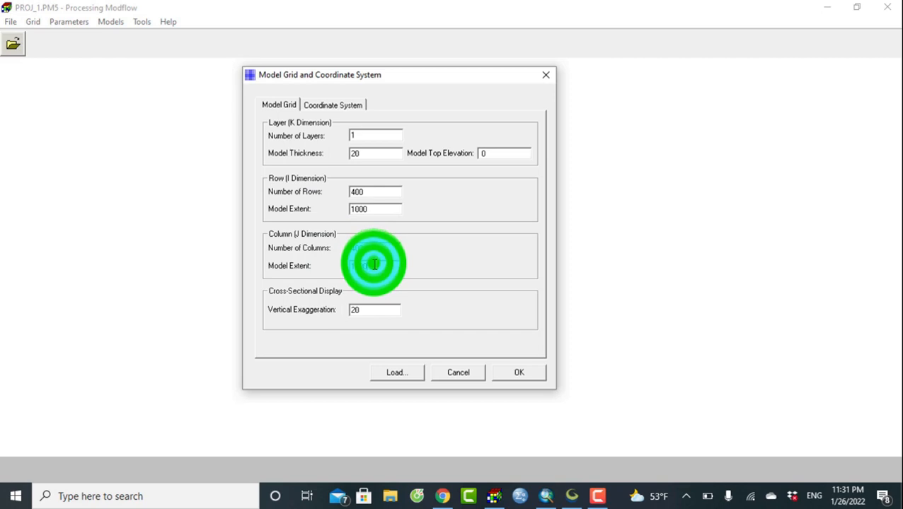
- Switch to File Explorer and open the Mod_f folder on the Desktop
click(393, 496)
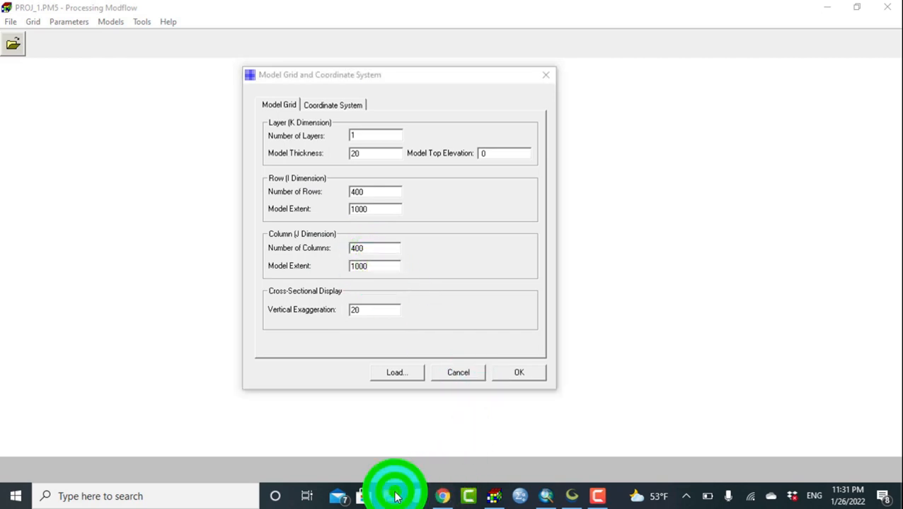
click(418, 182)
scroll(548, 278, down, 1)
click(607, 252)
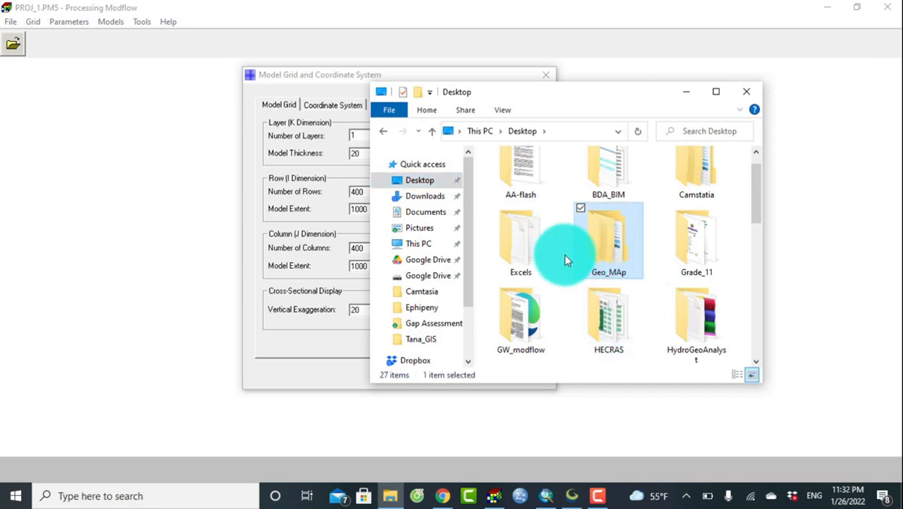
scroll(670, 195, up, 1)
click(680, 195)
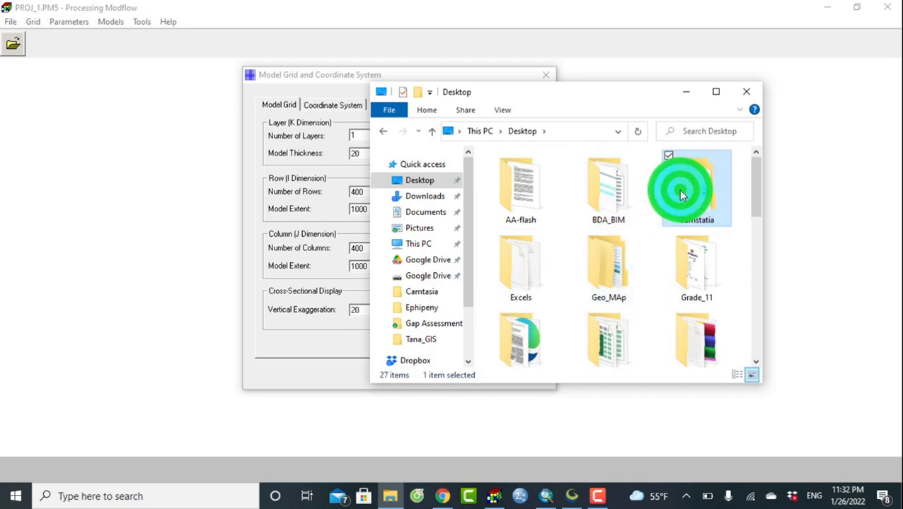
scroll(677, 195, down, 5)
double_click(539, 198)
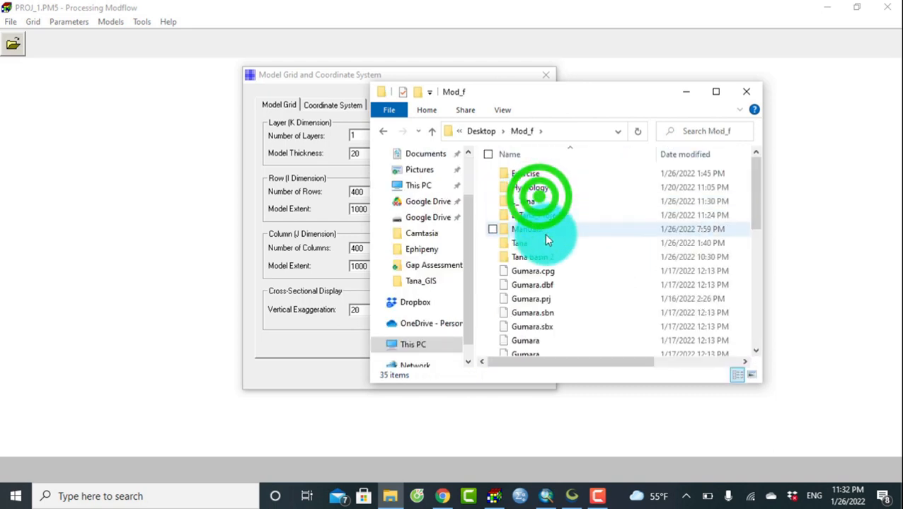
- Open the L_Tana_coordinates workbook from the Mod_f folder in Excel and enlarge its window to full screen
scroll(566, 283, down, 5)
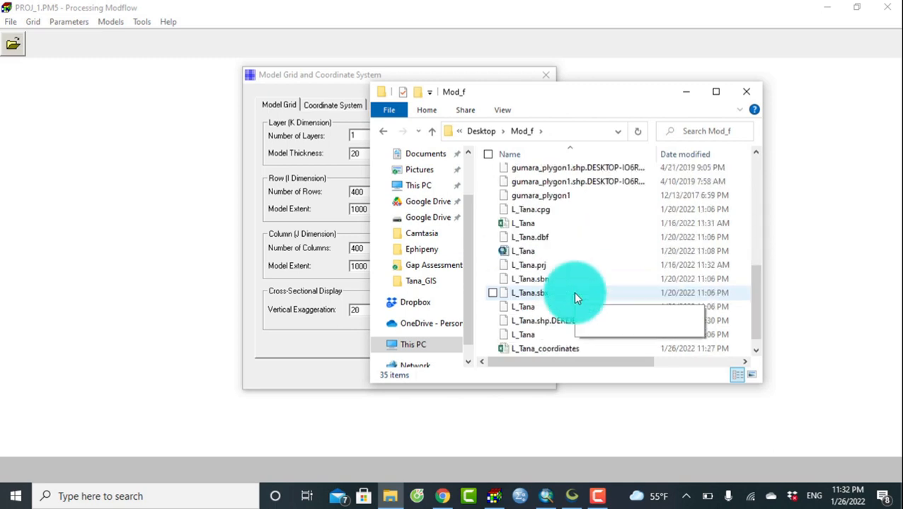
scroll(566, 304, down, 1)
click(545, 336)
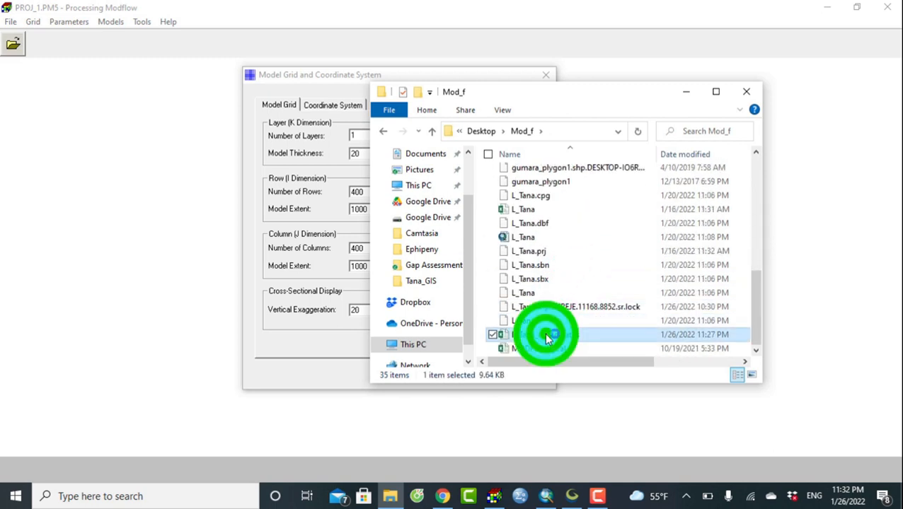
double_click(545, 335)
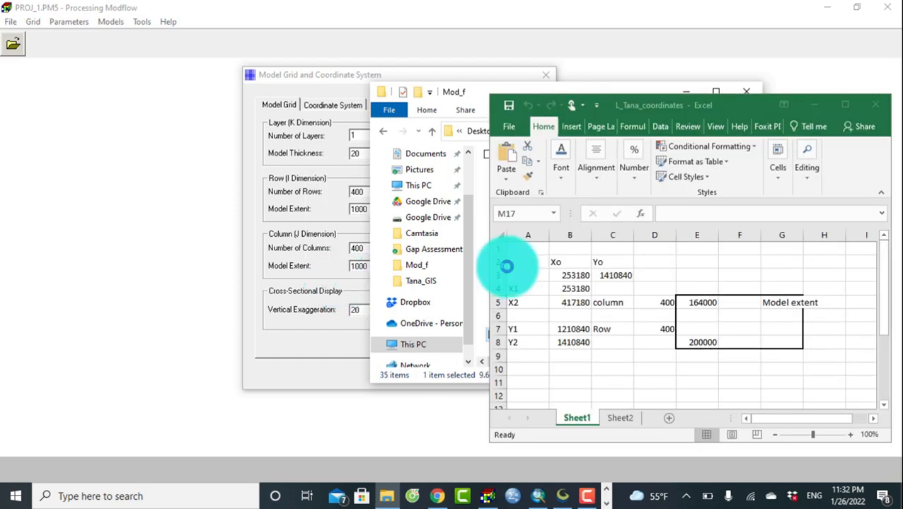
click(844, 111)
click(363, 286)
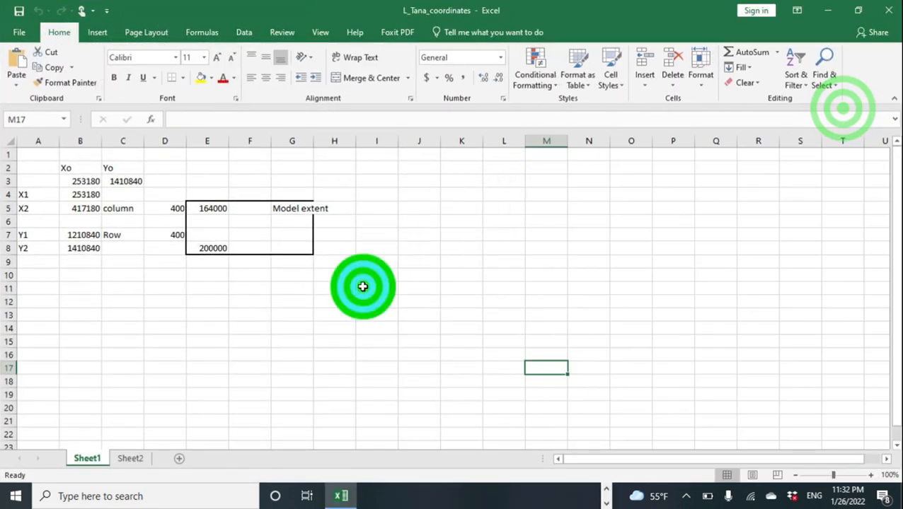
click(434, 291)
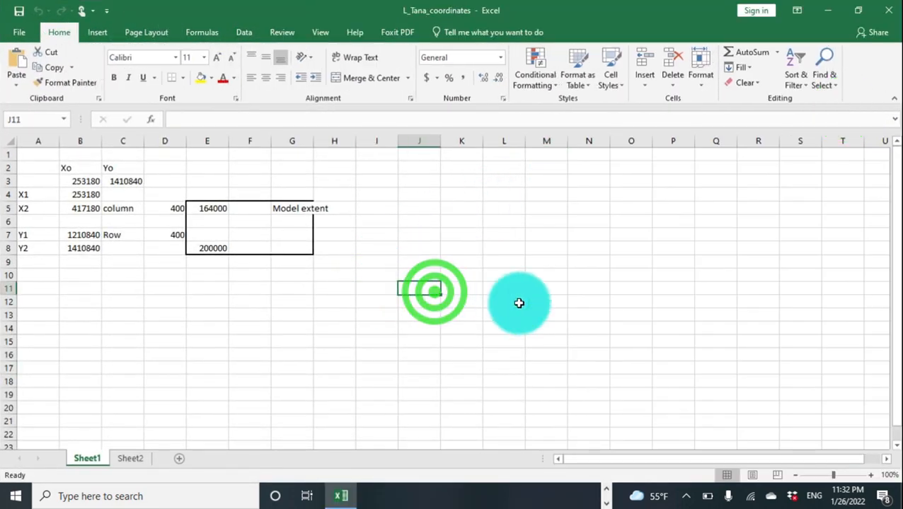
- Examine the X1, X2, Y1 and Y2 coordinates and the column and row counts in Sheet1
click(73, 194)
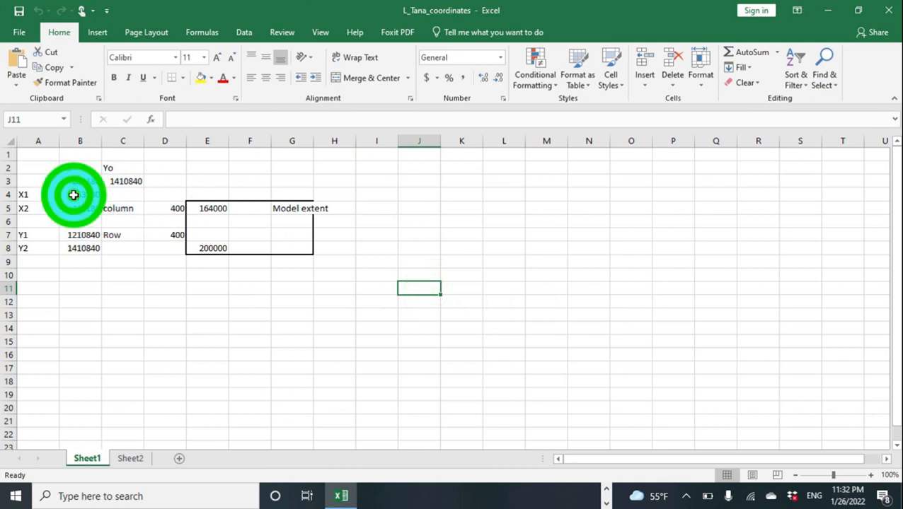
click(80, 208)
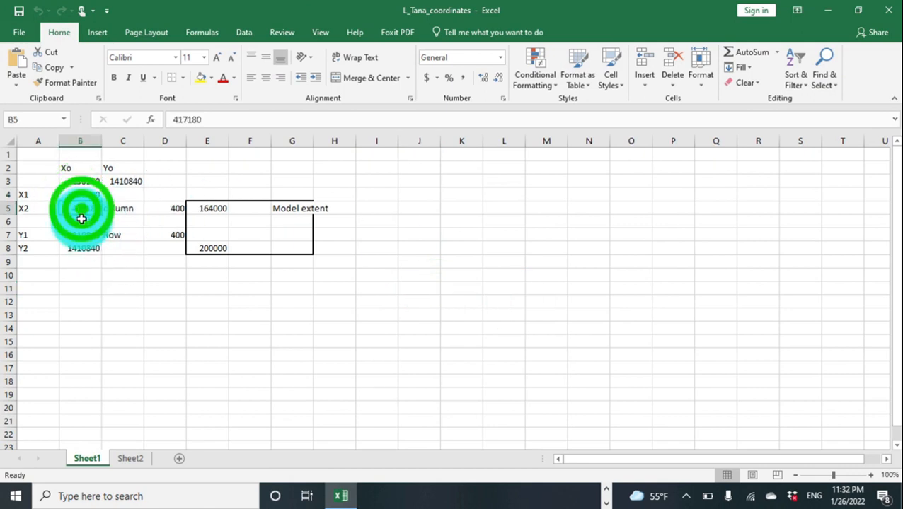
click(79, 234)
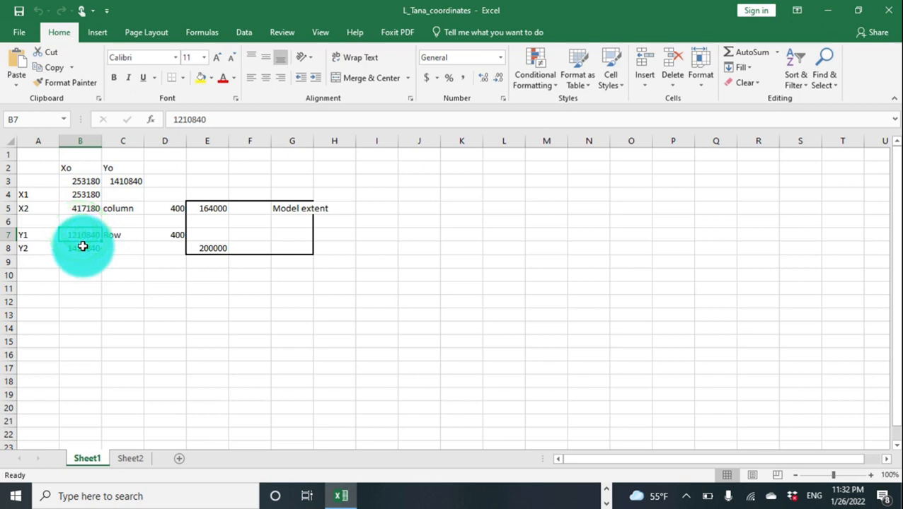
click(80, 247)
click(167, 209)
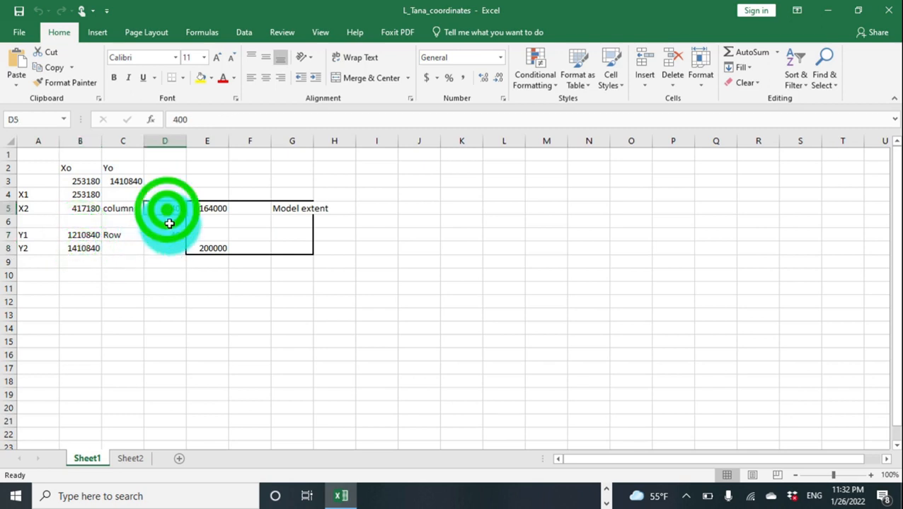
click(172, 234)
click(302, 290)
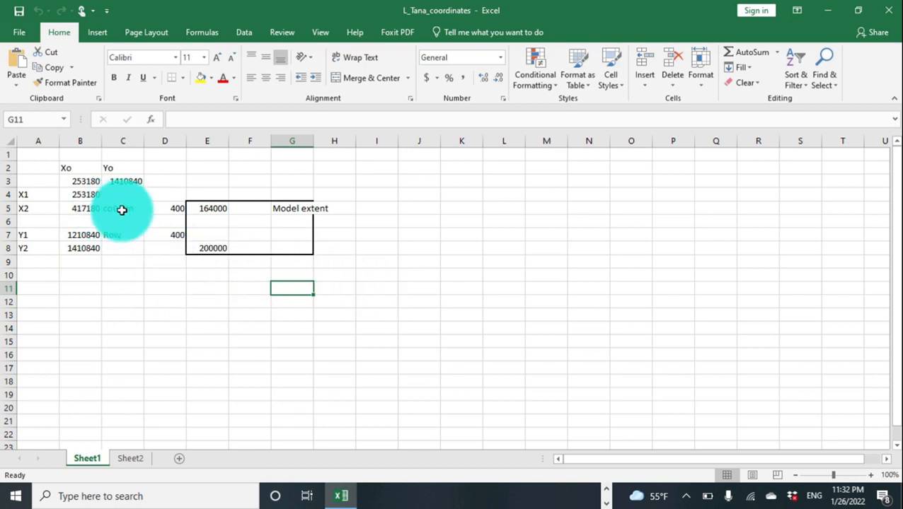
click(169, 208)
click(169, 234)
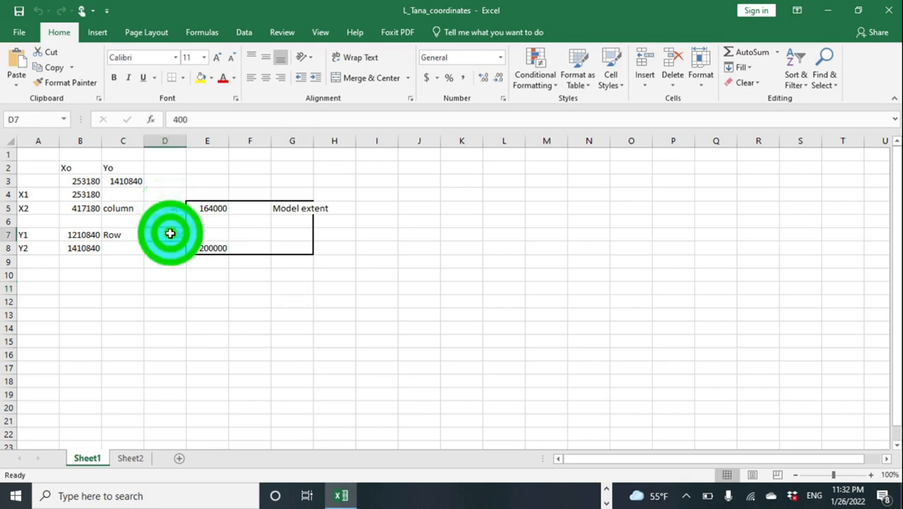
click(380, 273)
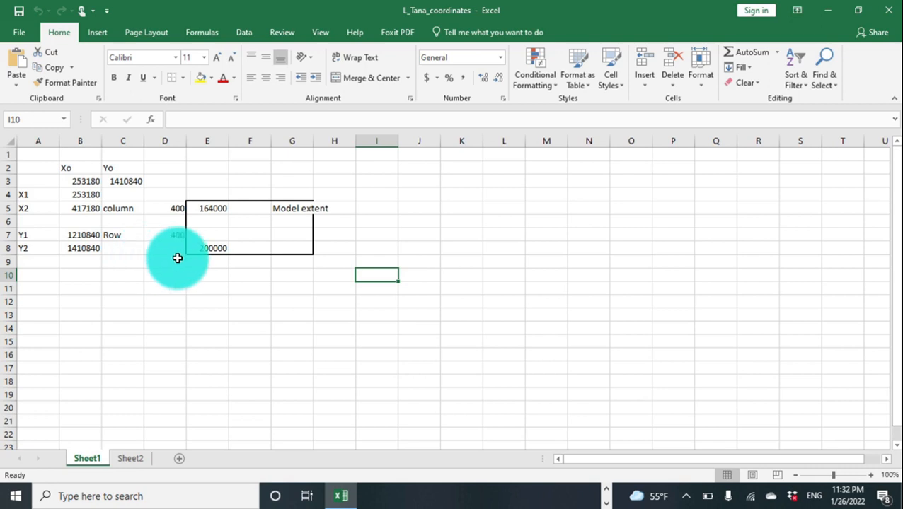
- Calculate the row model extent in cell E8 with the formula =B8-B7, subtracting Y1 from Y2
click(208, 249)
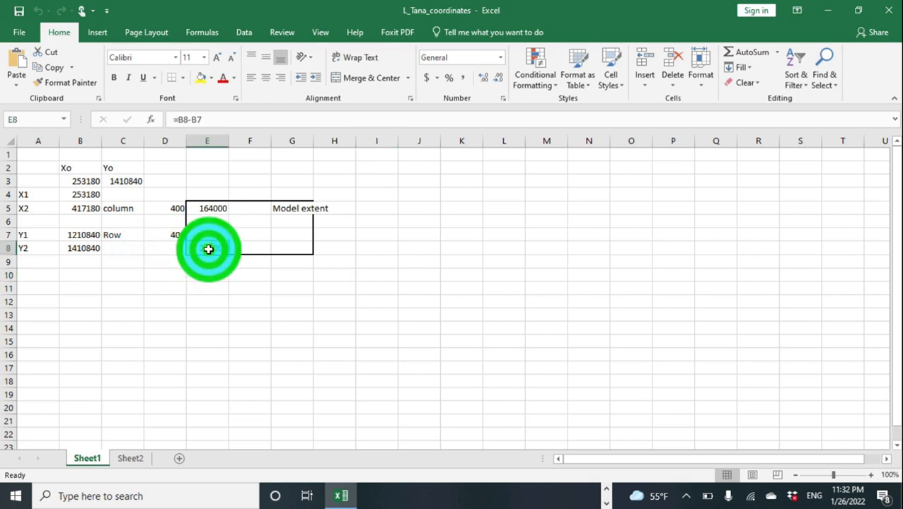
text(=)
click(86, 249)
text(-)
click(83, 236)
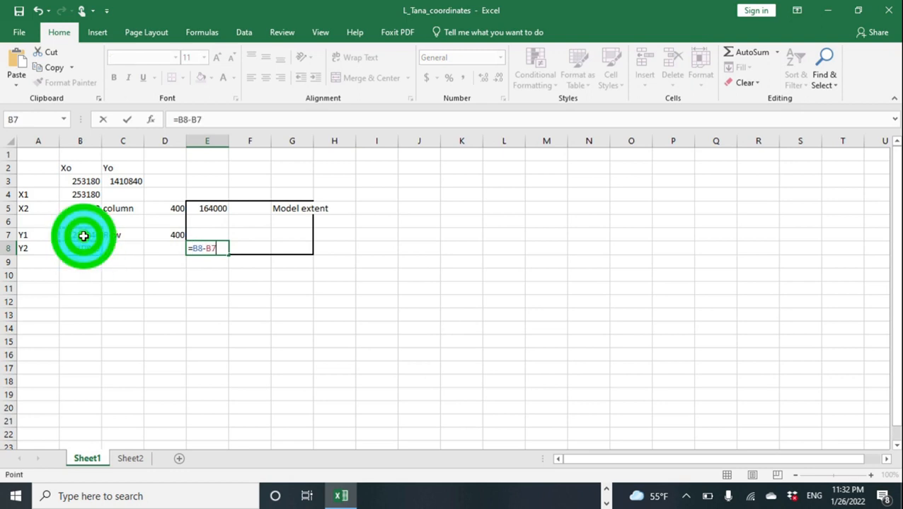
key(Return)
- Calculate the column model extent in cell E5 with the formula =B5-B4, subtracting X1 from X2
click(211, 205)
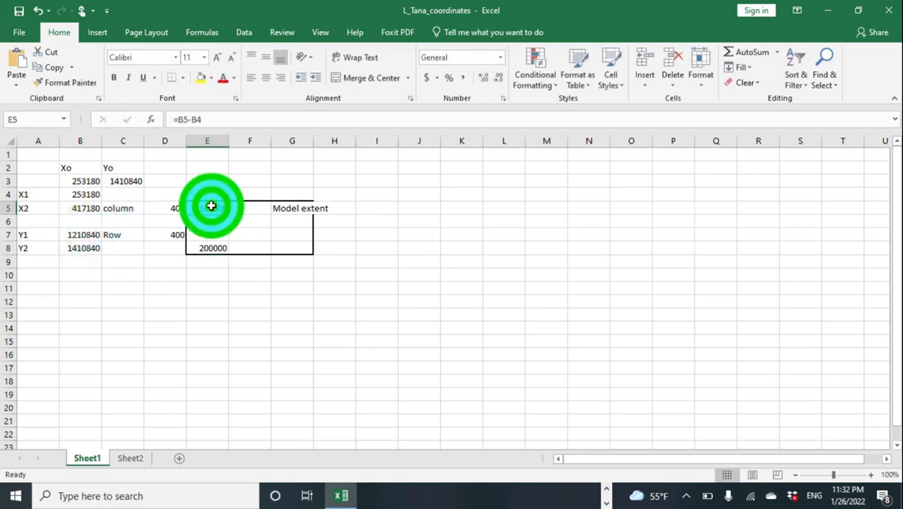
text(=)
click(91, 209)
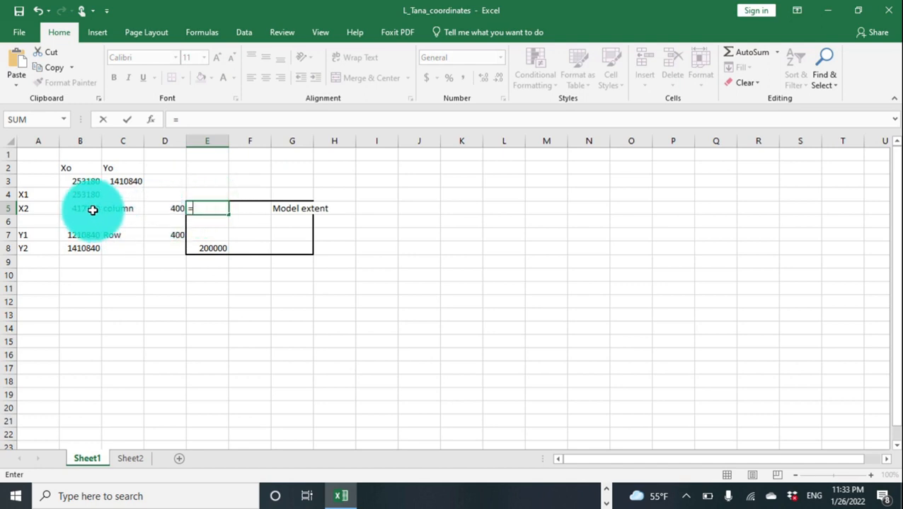
text(-)
click(75, 194)
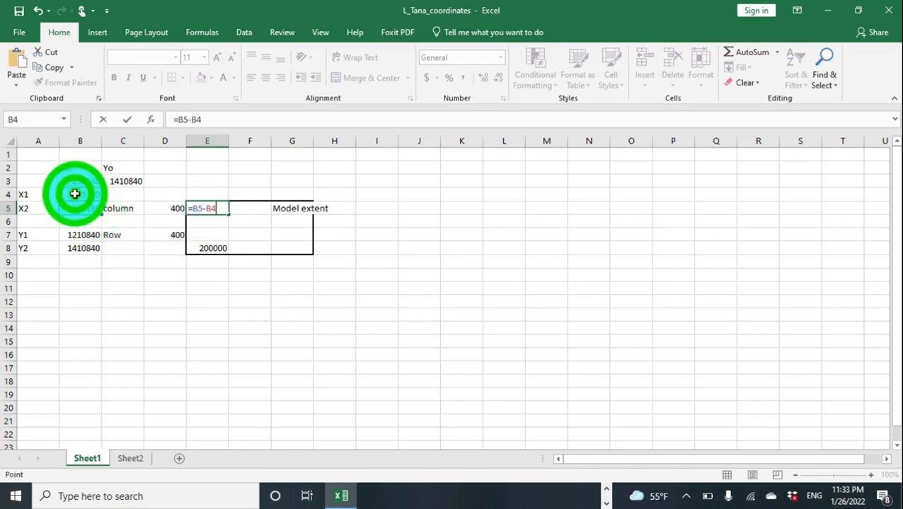
key(Return)
click(276, 302)
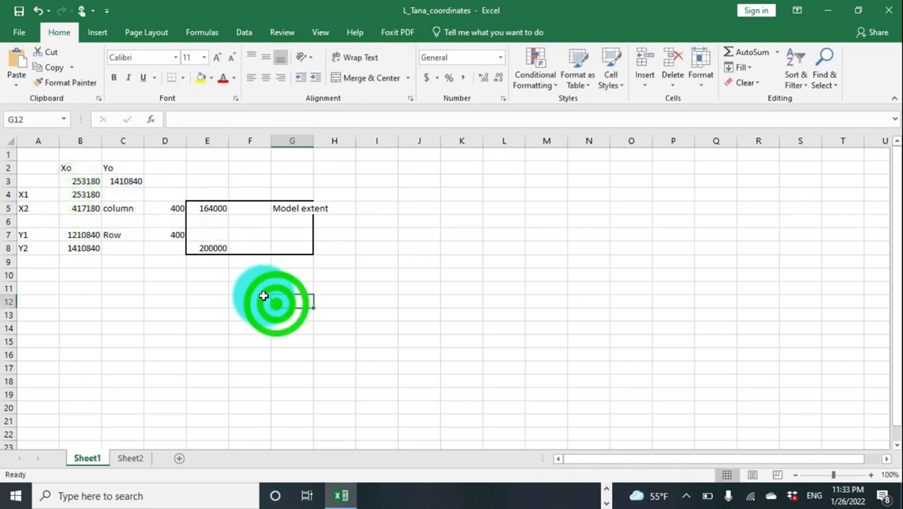
- Copy the row extent from cell E8 and set the row Model Extent to 200000 in Processing Modflow
click(214, 244)
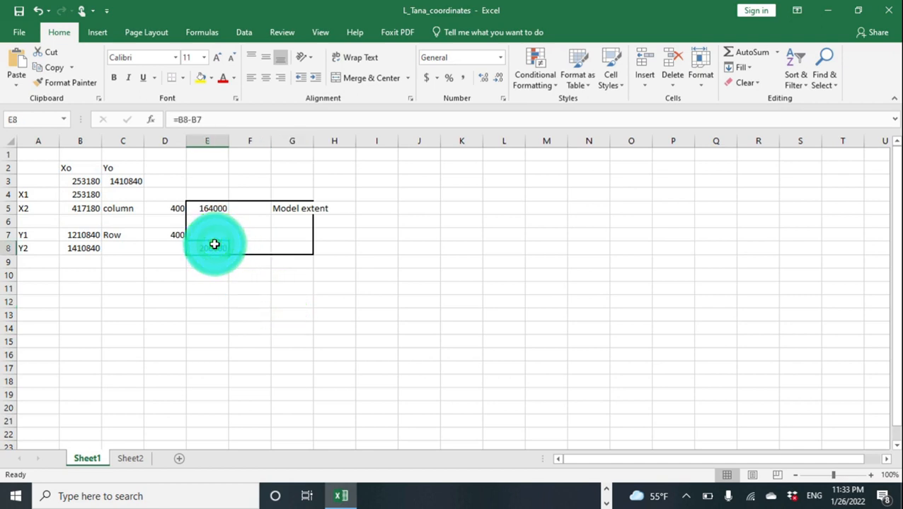
key(ctrl+c)
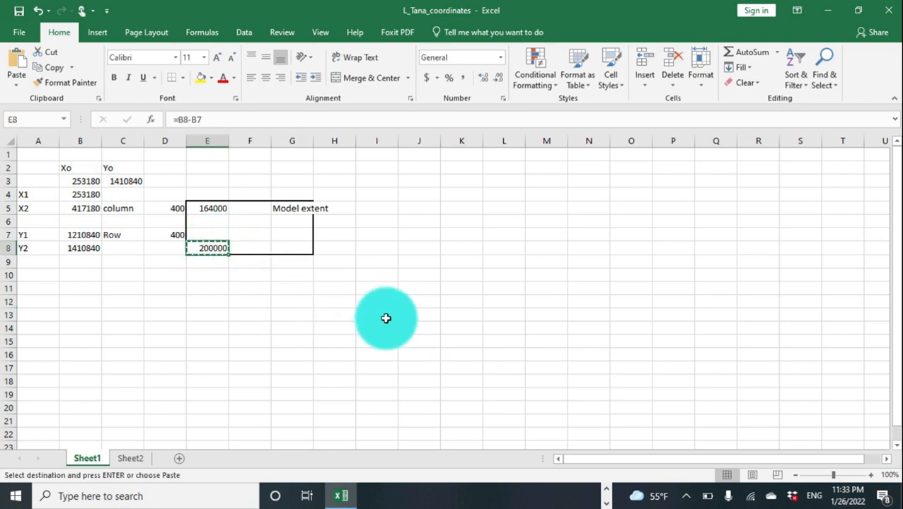
click(603, 487)
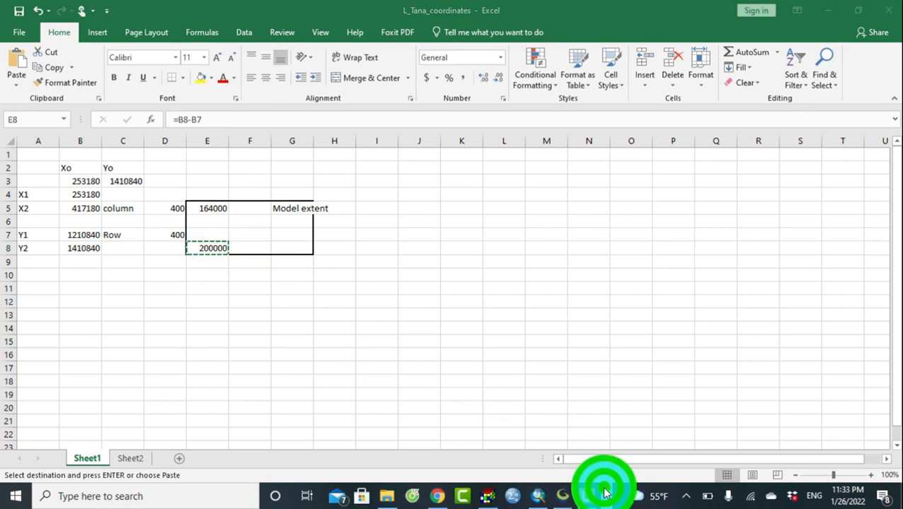
click(491, 496)
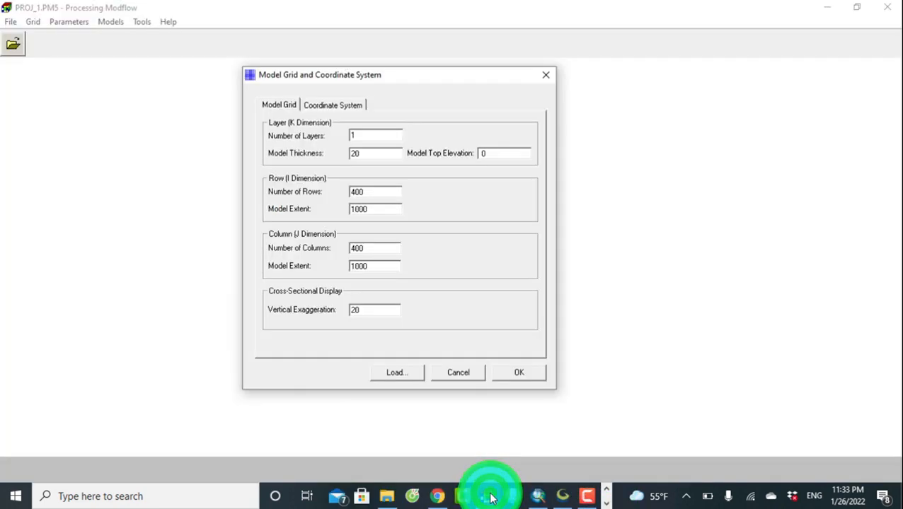
click(605, 487)
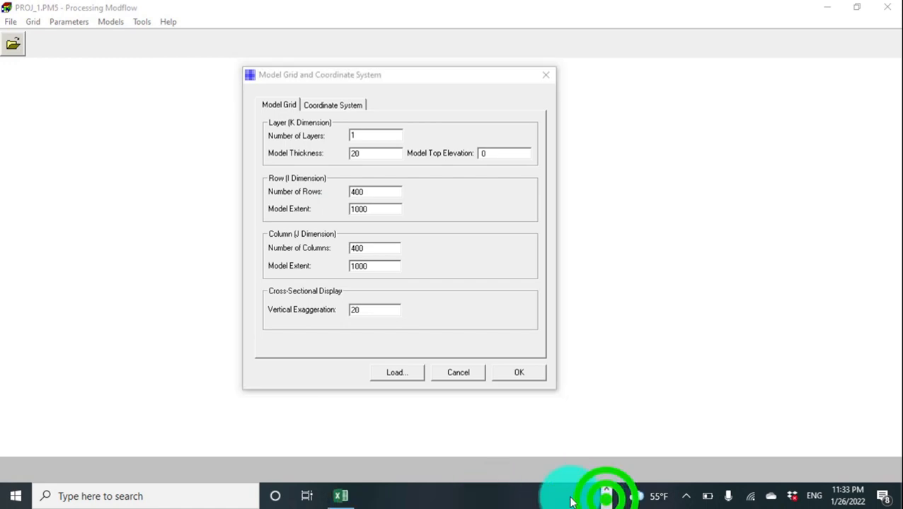
click(346, 496)
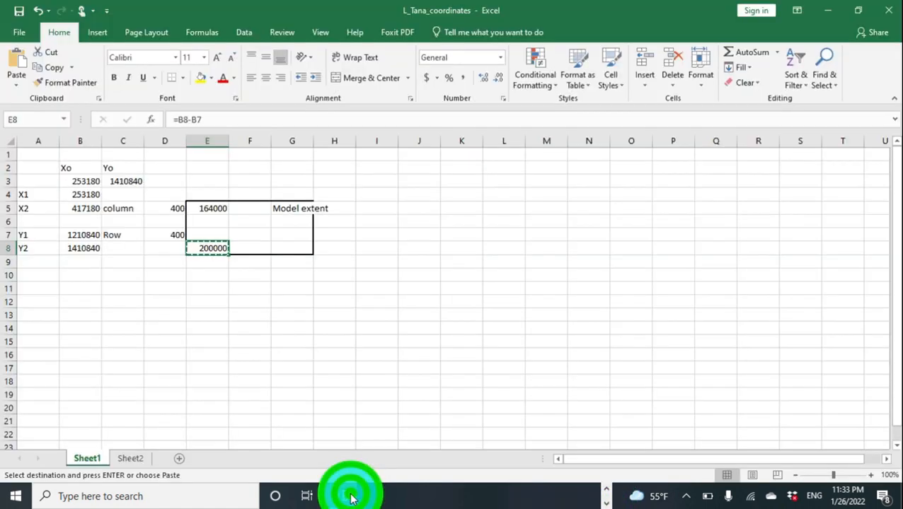
click(352, 498)
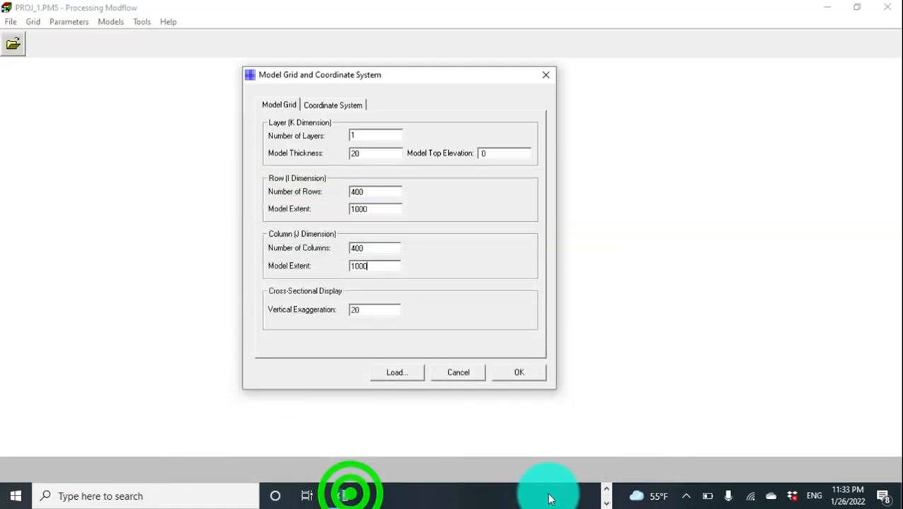
double_click(368, 208)
text(200000)
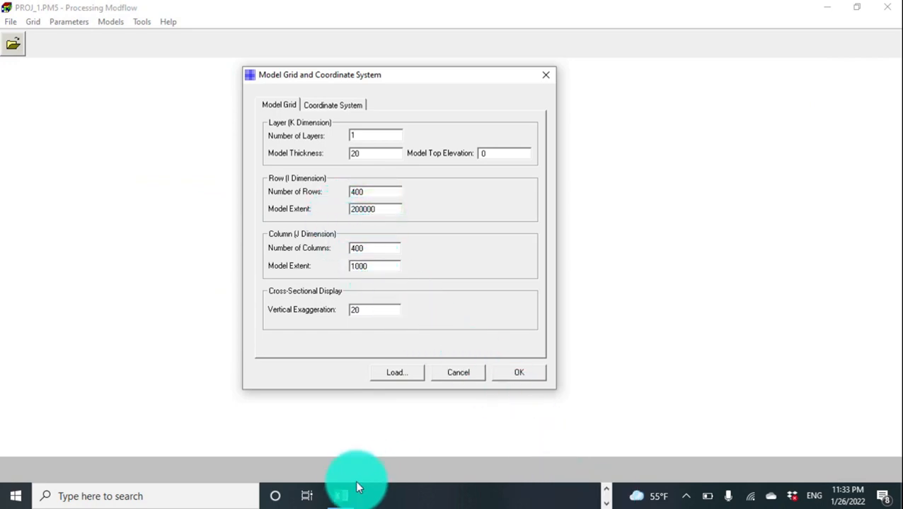
- Copy the column extent from cell E5 in Excel and set the column Model Extent to 164000 in Processing Modflow
click(347, 498)
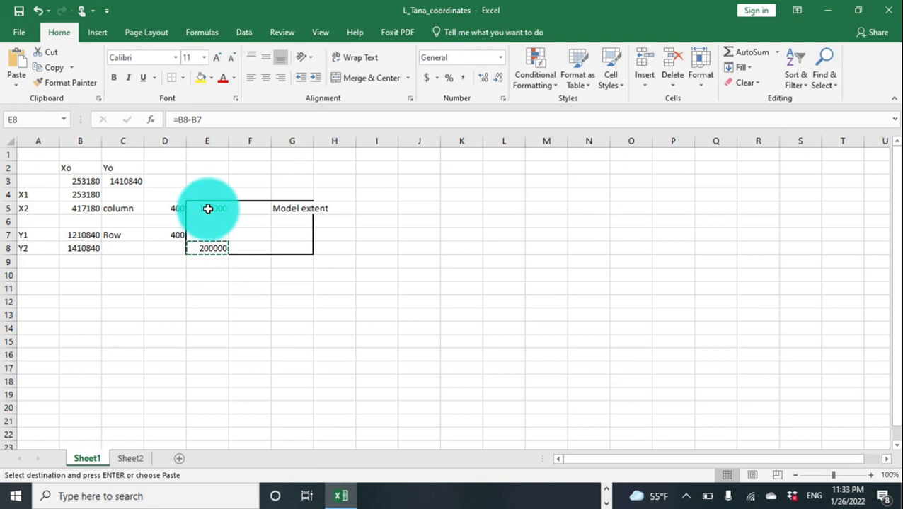
click(207, 209)
key(ctrl+c)
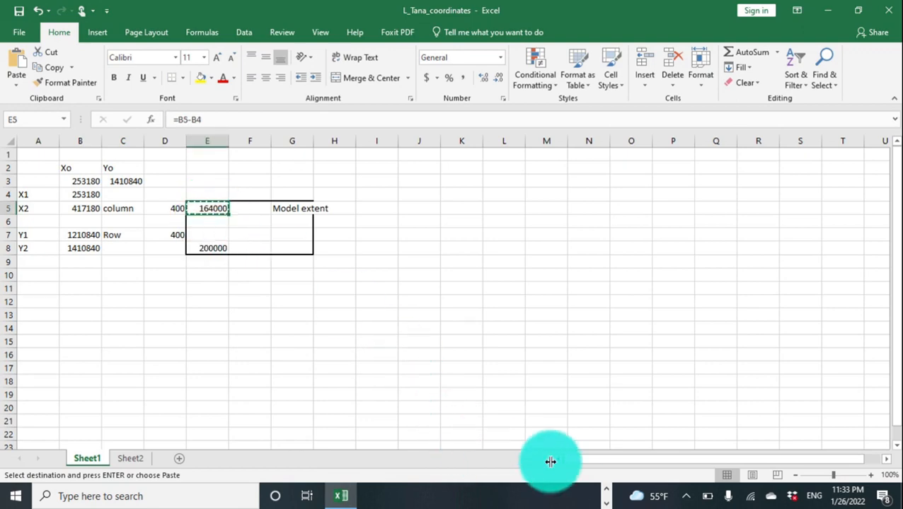
click(339, 496)
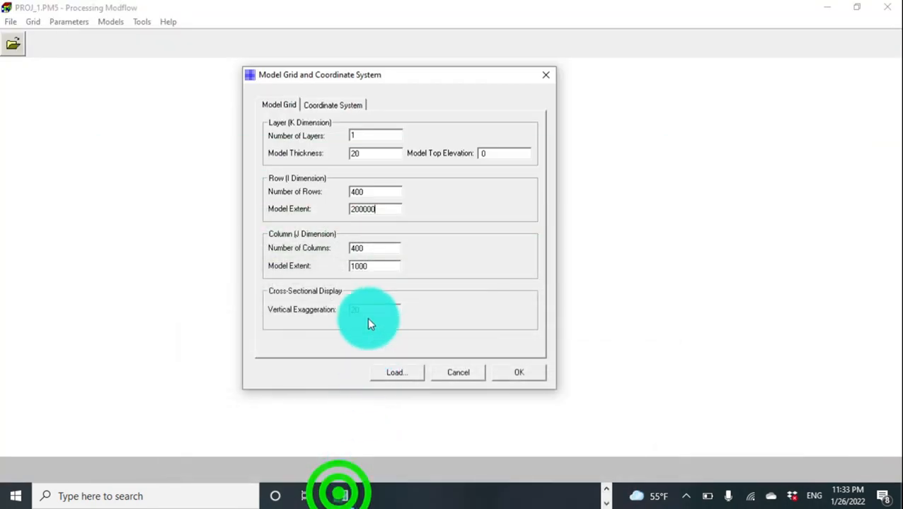
click(373, 263)
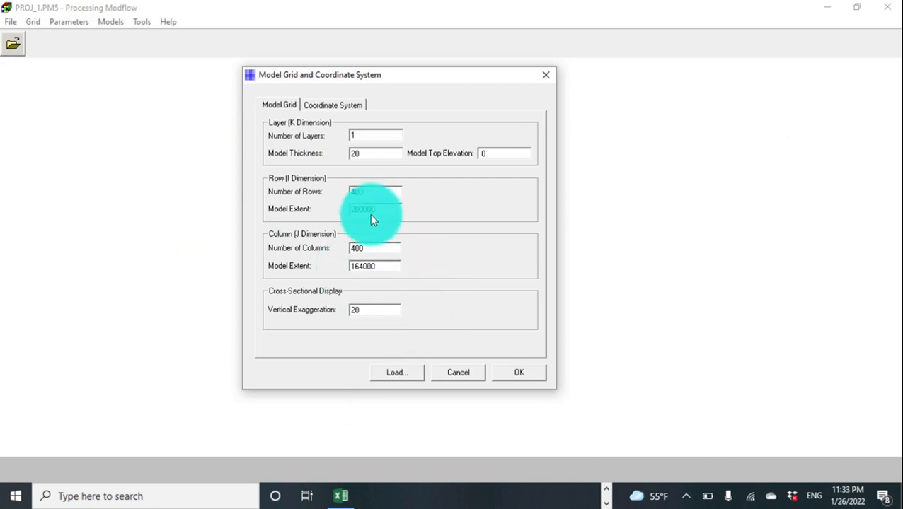
- Copy X1 from cell B4 in Excel and set the coordinate system's viewing window X1 to 253180 in Processing Modflow
click(334, 104)
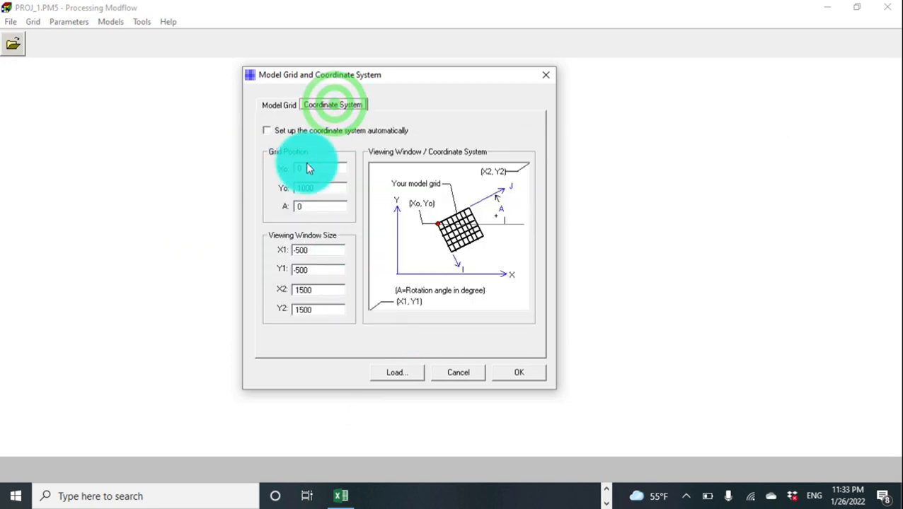
click(318, 249)
click(340, 496)
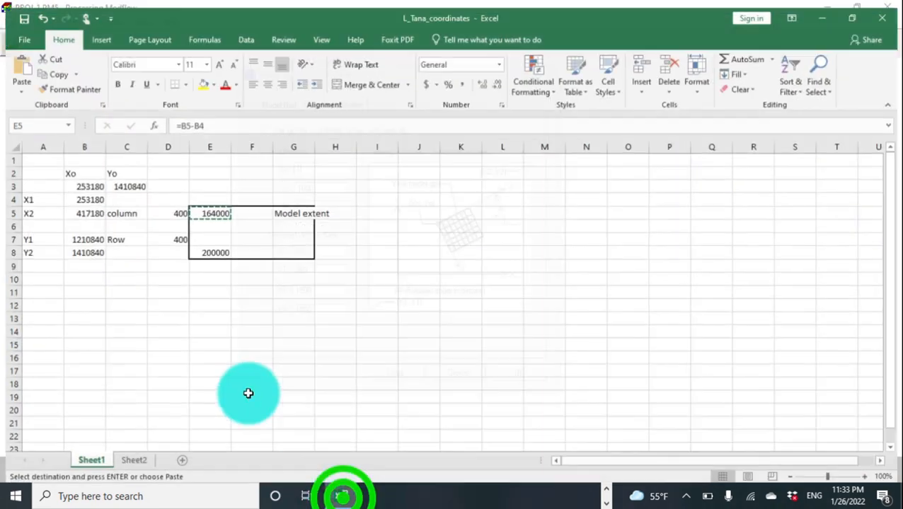
click(73, 196)
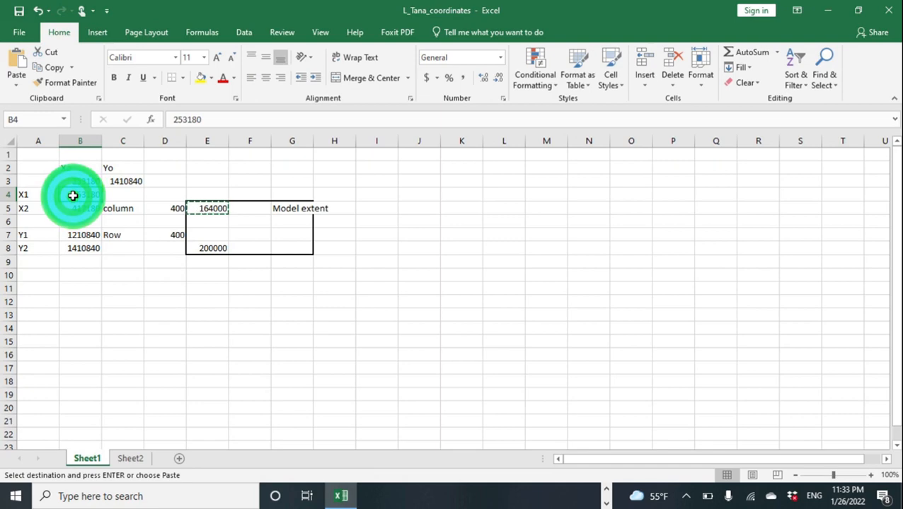
key(ctrl+c)
click(352, 500)
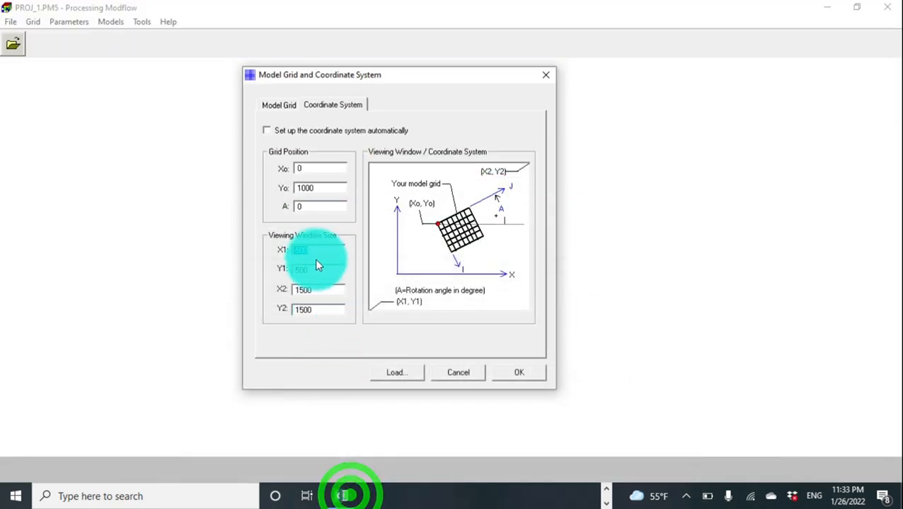
key(ctrl+v)
- Copy Y1 from cell B7 in Excel and set the viewing window Y1 to 1210840 in Processing Modflow
click(342, 495)
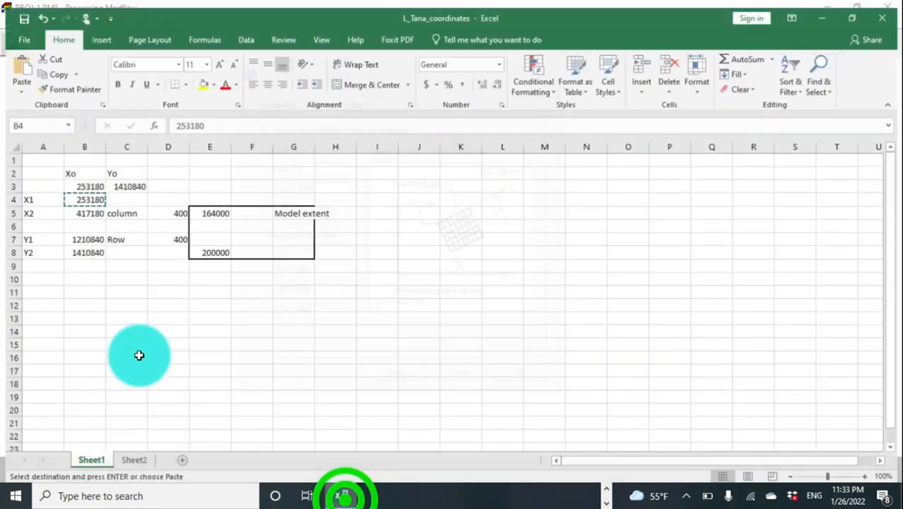
click(86, 234)
key(ctrl+c)
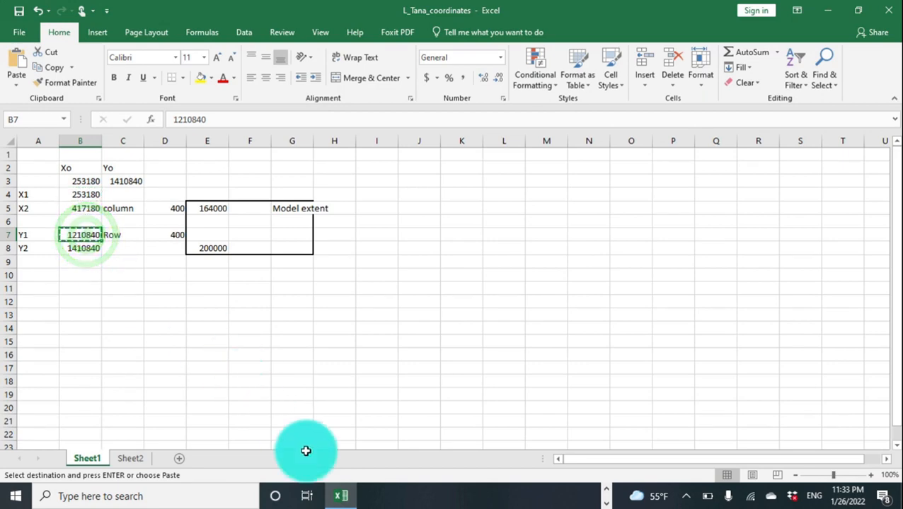
click(342, 495)
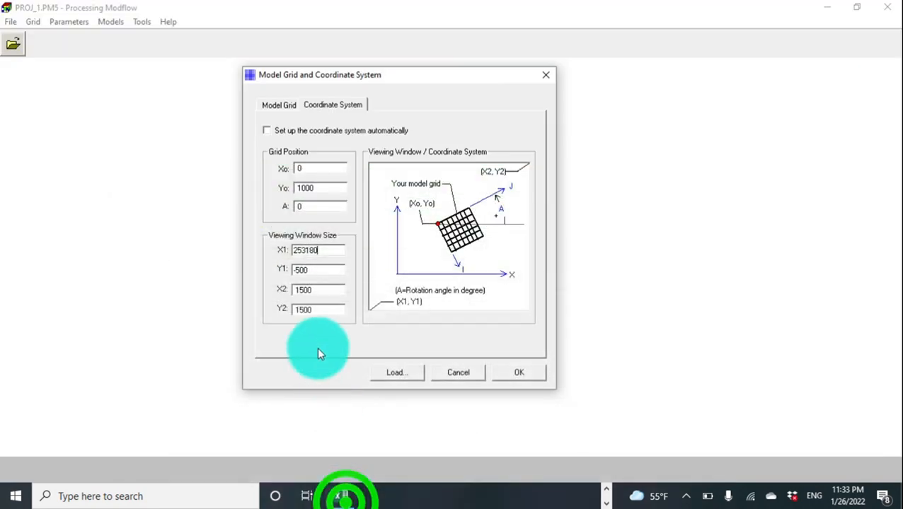
double_click(304, 269)
key(ctrl+v)
- Copy X2 from cell B5 in Excel and set the viewing window X2 to 417180 in Processing Modflow
click(342, 496)
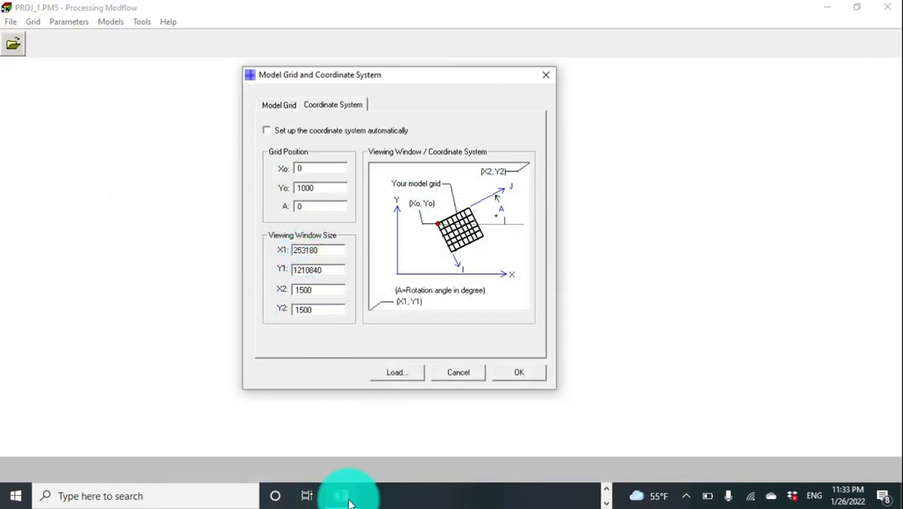
click(90, 211)
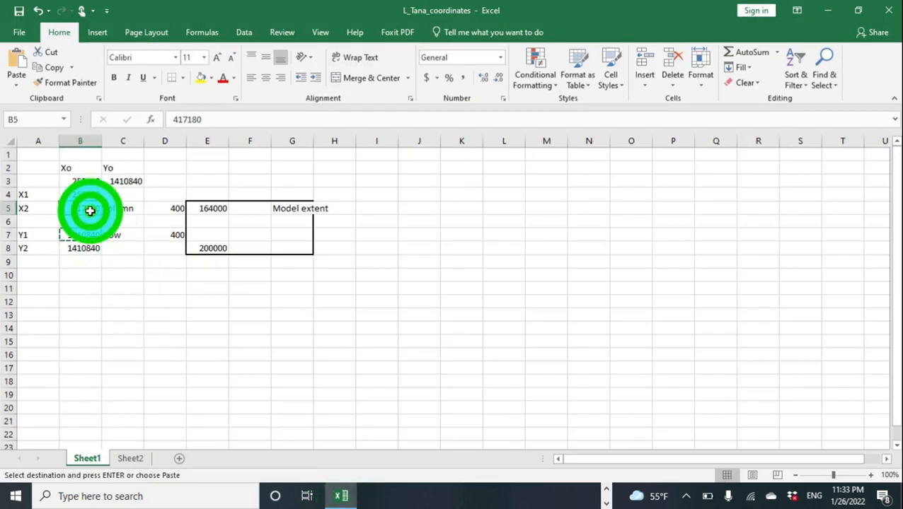
key(ctrl+c)
click(341, 495)
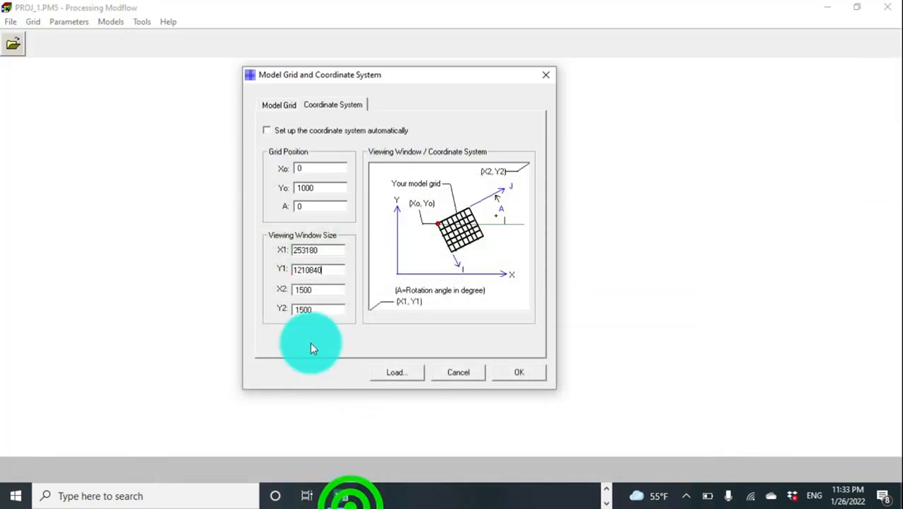
double_click(310, 292)
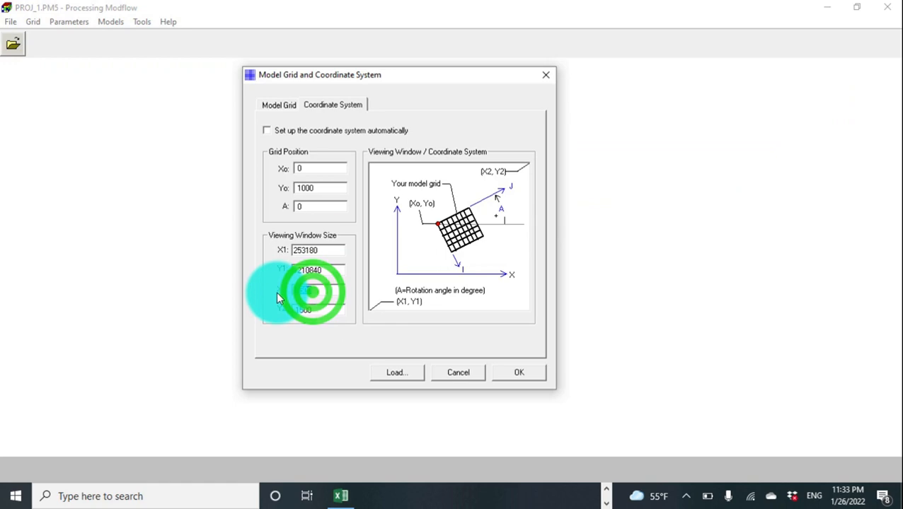
key(ctrl+v)
- Copy Y2 from cell B8 in Excel and set the viewing window Y2 to 1410840 in Processing Modflow
click(341, 495)
click(91, 248)
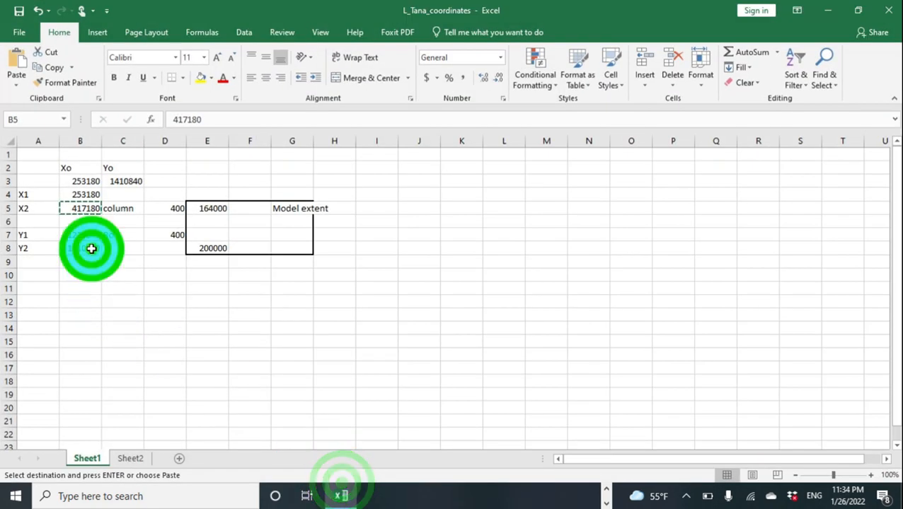
key(ctrl+c)
click(338, 496)
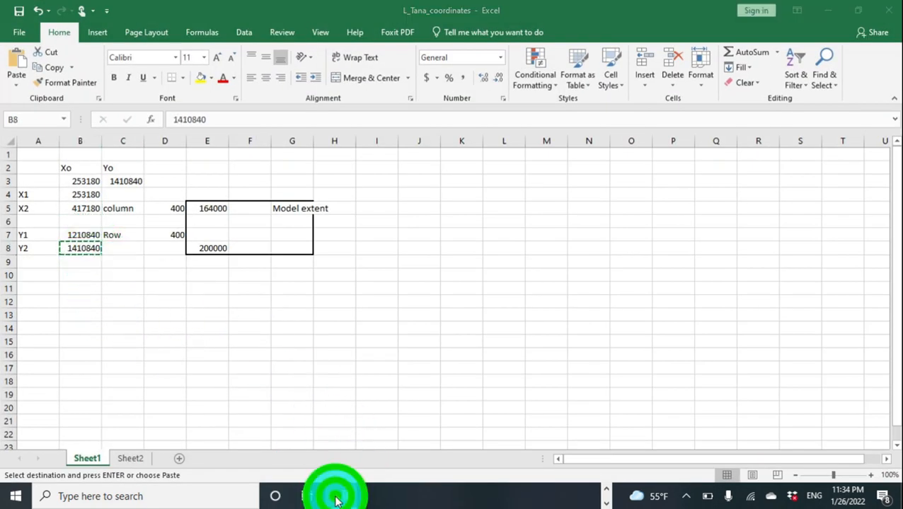
double_click(314, 309)
key(ctrl+v)
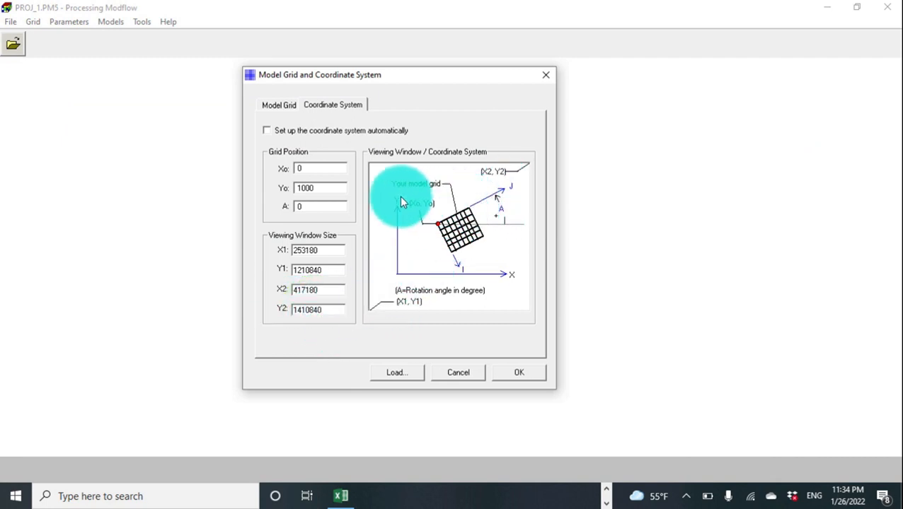
- Copy the viewing window's Y2 value into the grid position Yo, setting it to 1410840
double_click(316, 309)
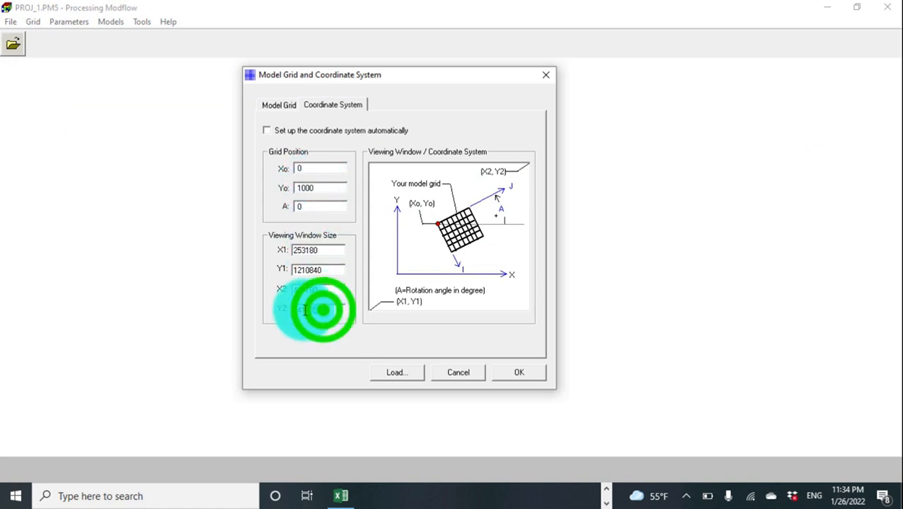
click(321, 187)
drag(322, 188, 292, 193)
key(ctrl+v)
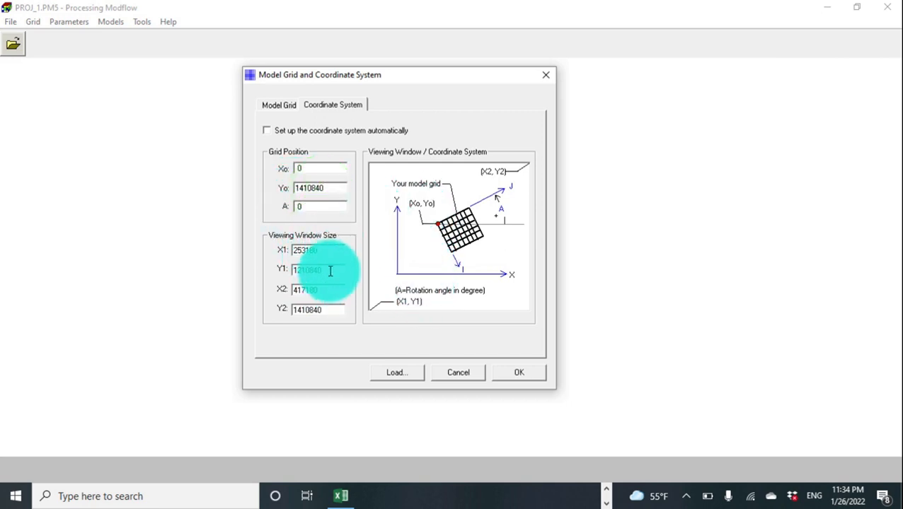
- Copy the viewing window's X1 value into the grid position Xo, setting it to 253180, and accept the model grid and coordinate system
drag(327, 250, 292, 250)
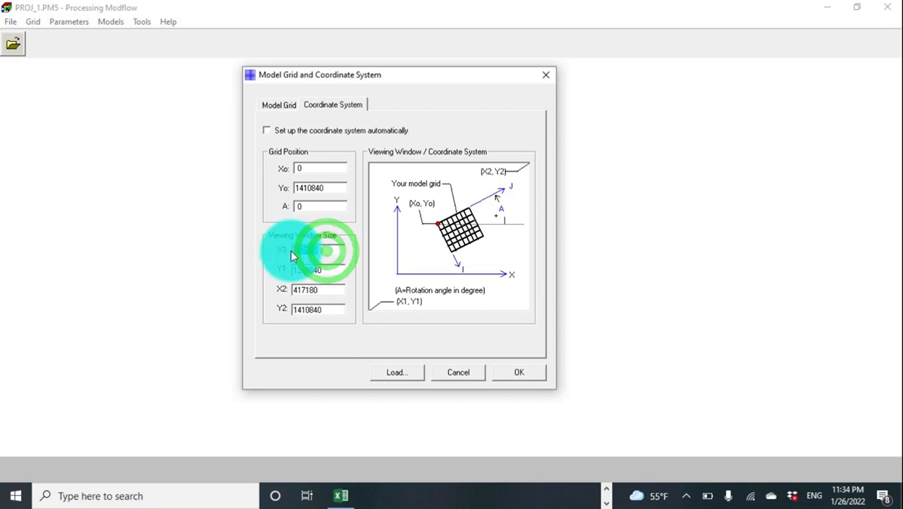
drag(312, 169, 286, 172)
key(ctrl+v)
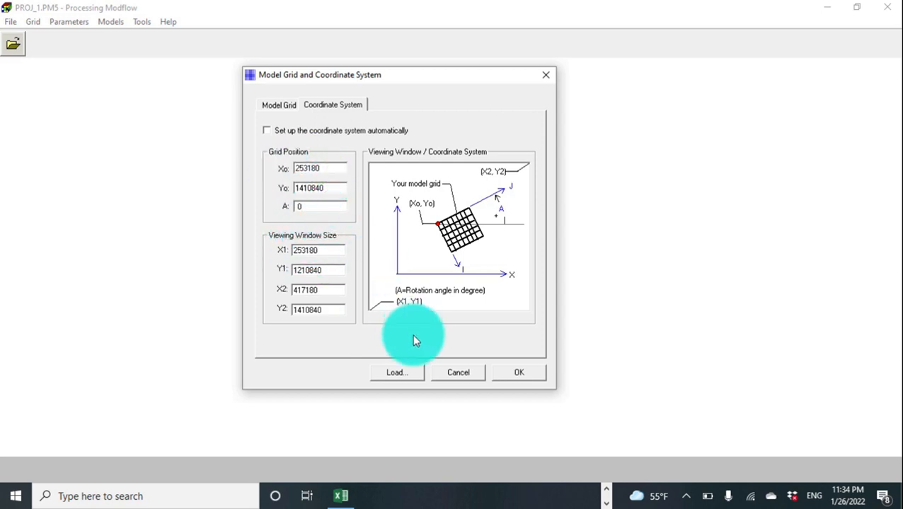
click(514, 372)
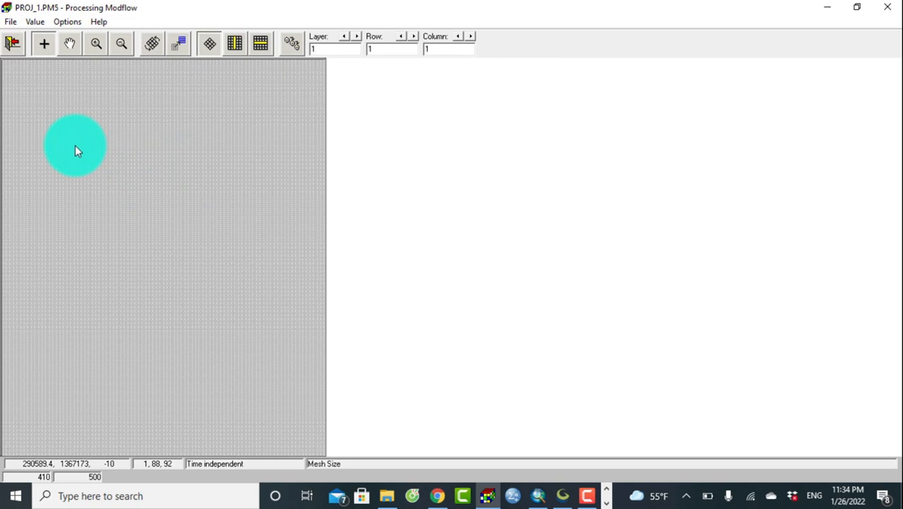
- Leave the mesh size editor and save the changes to the mesh size
click(38, 25)
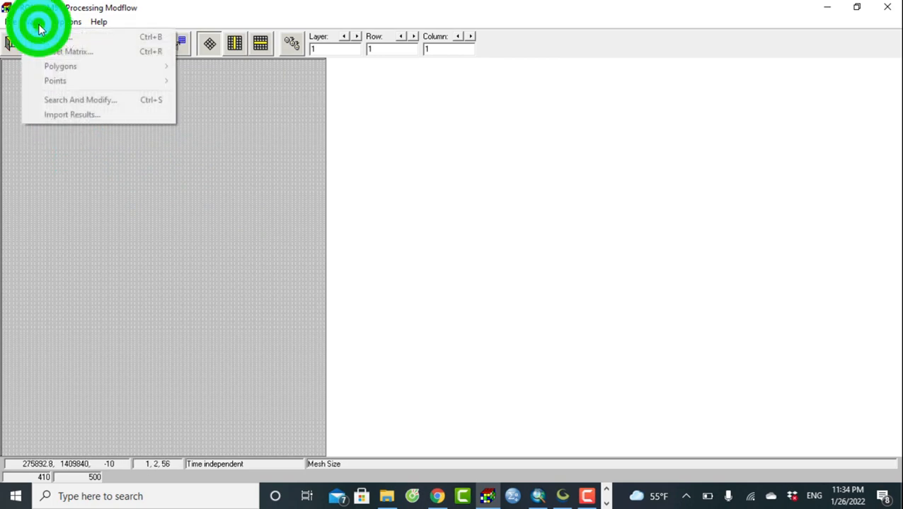
mouse_move(13, 22)
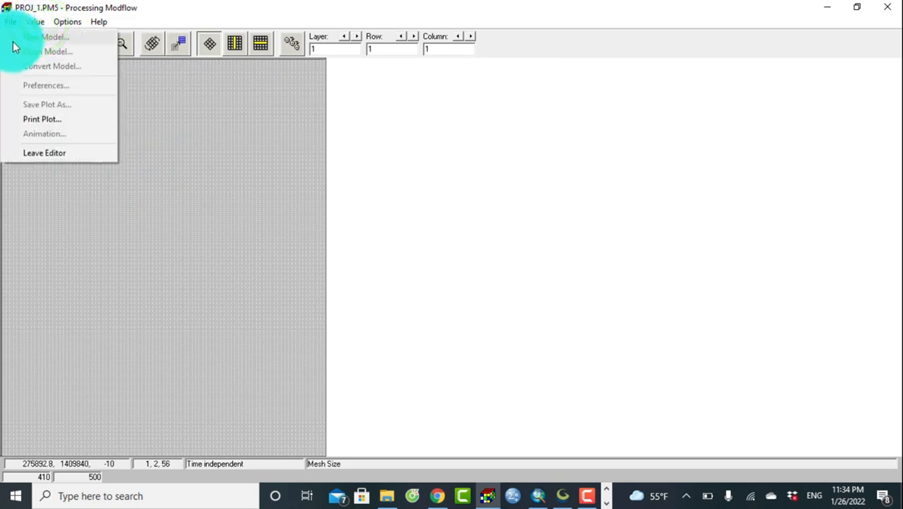
click(49, 151)
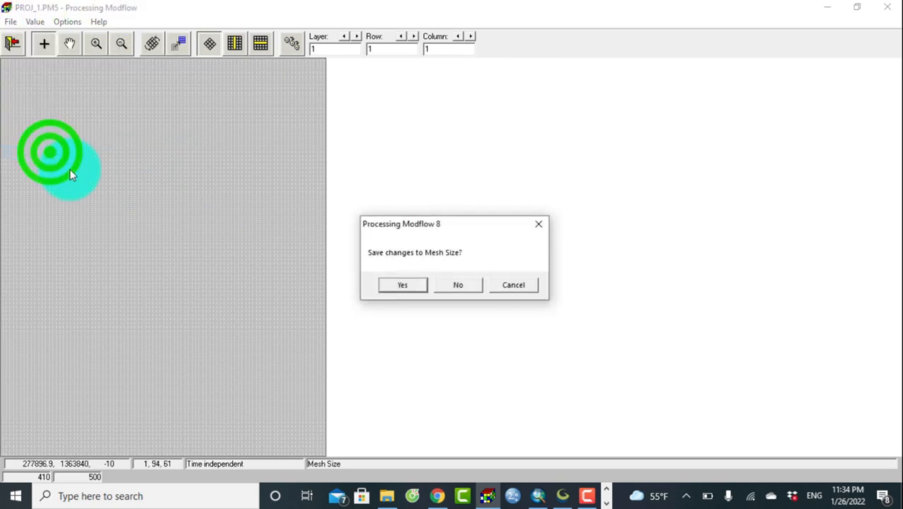
click(400, 286)
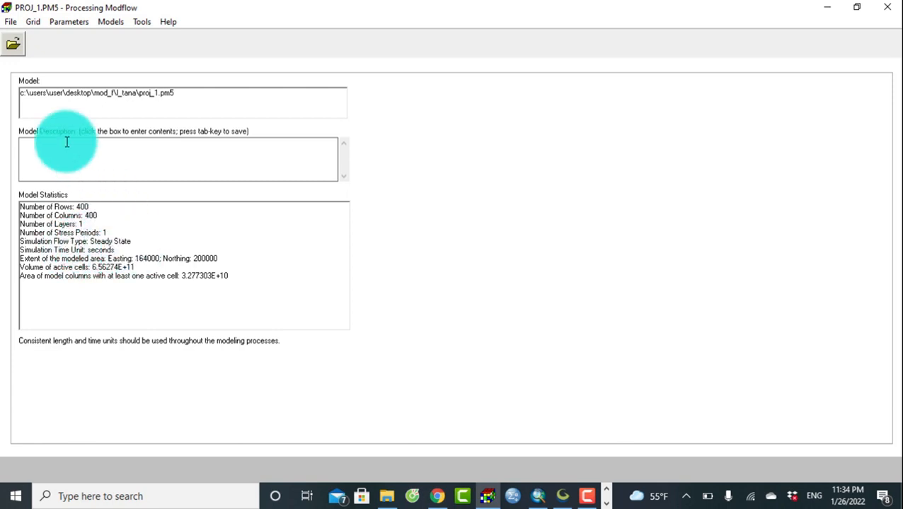
- Set the type of layer 1 to 1: Unconfined in the layer properties and accept the settings
click(34, 22)
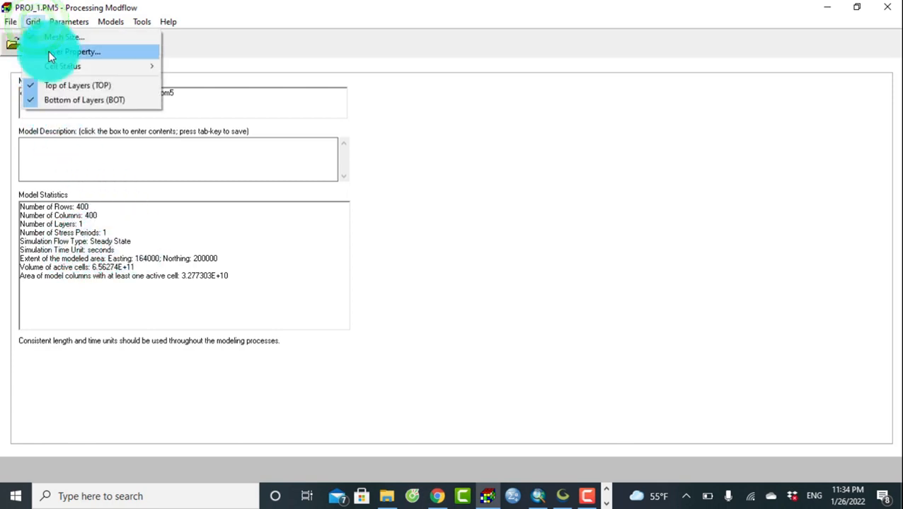
click(53, 51)
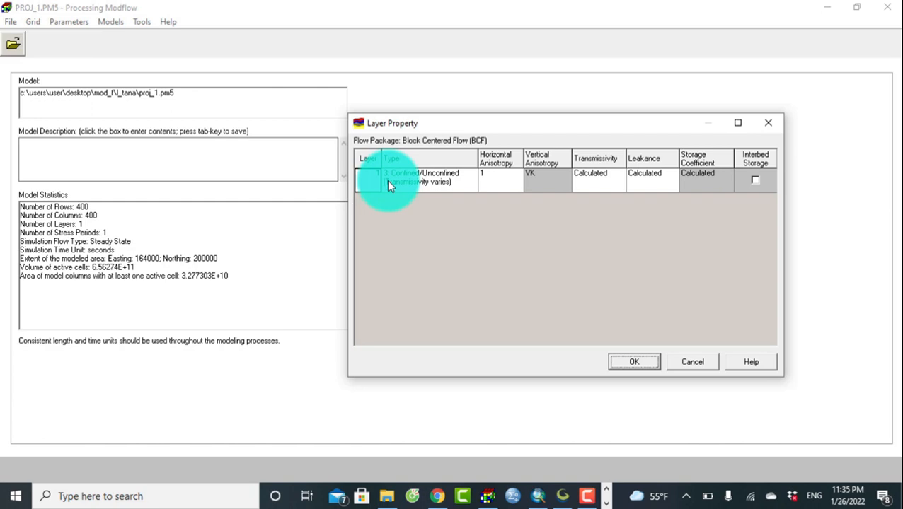
click(459, 180)
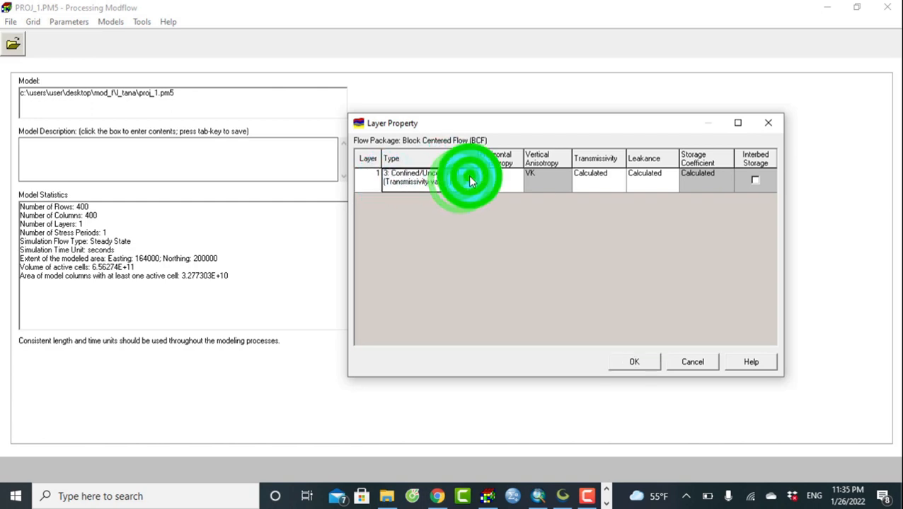
click(468, 178)
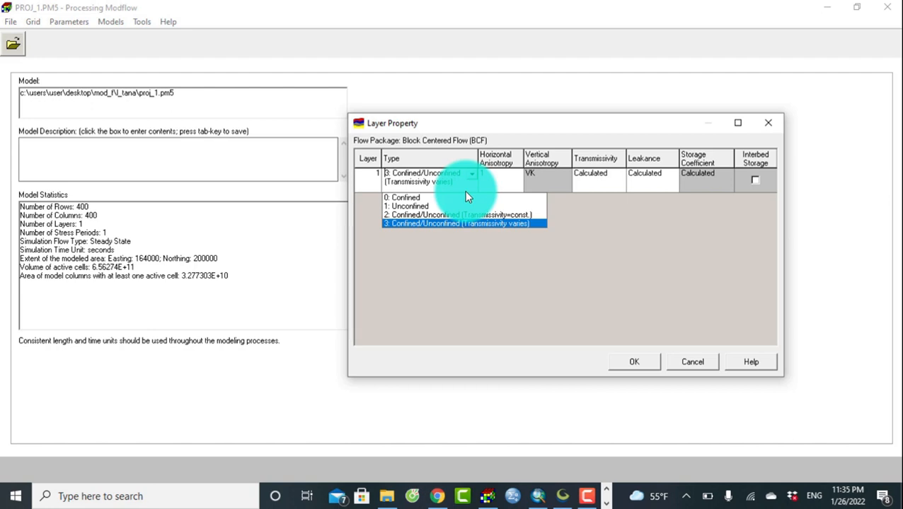
click(416, 207)
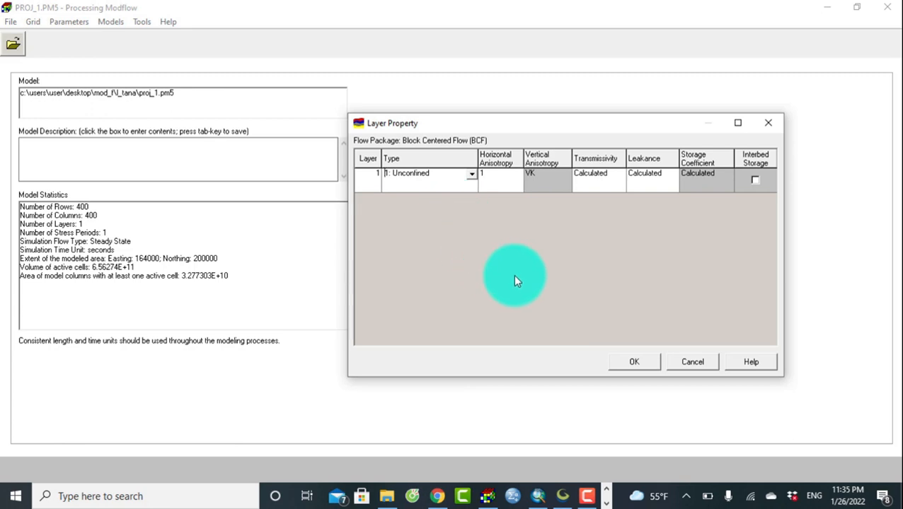
click(624, 362)
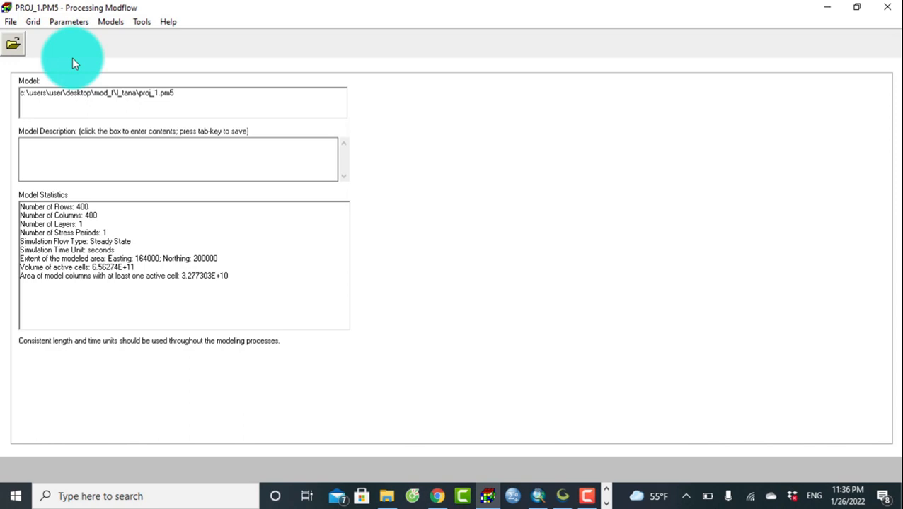
- Open the IBOUND (MODFLOW) cell status grid and reset its matrix to 0 for the current layer
click(33, 22)
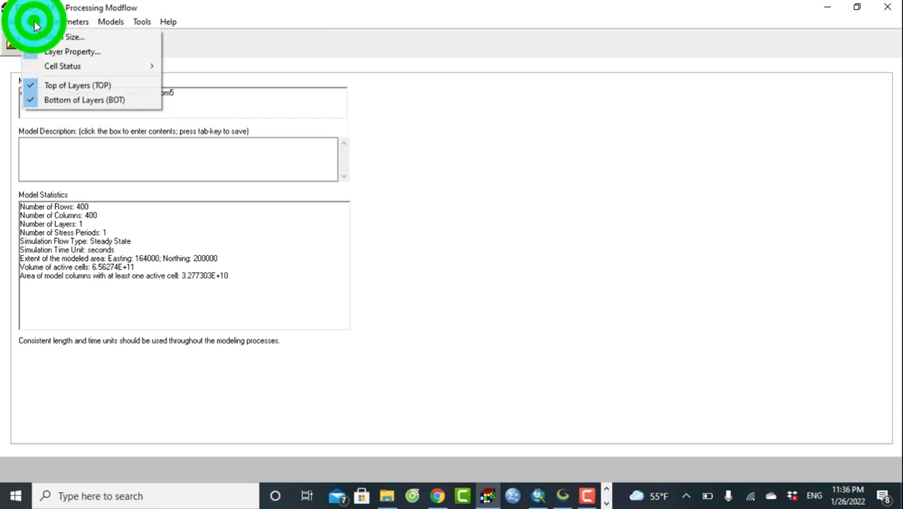
mouse_move(50, 65)
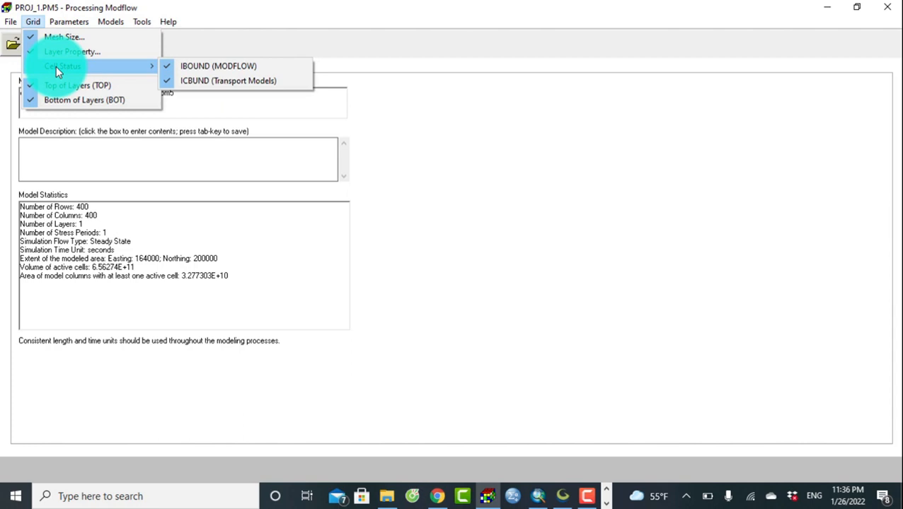
click(234, 66)
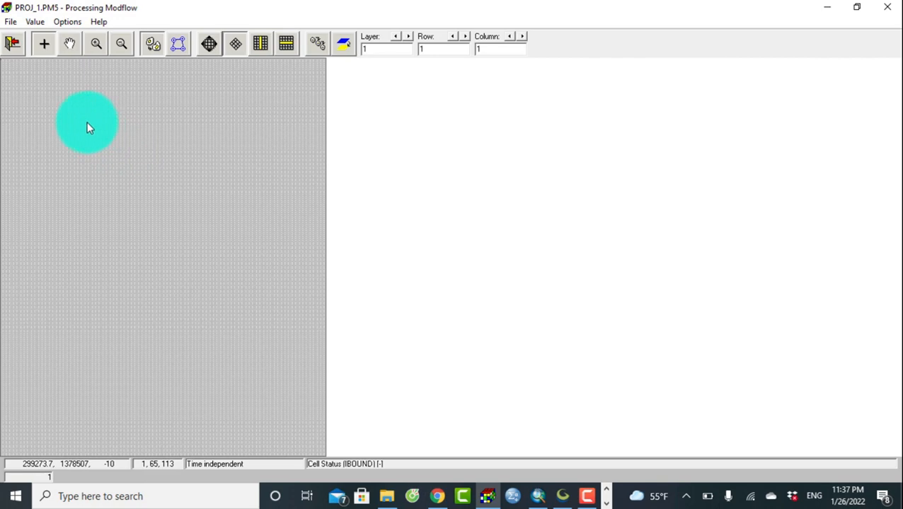
click(38, 26)
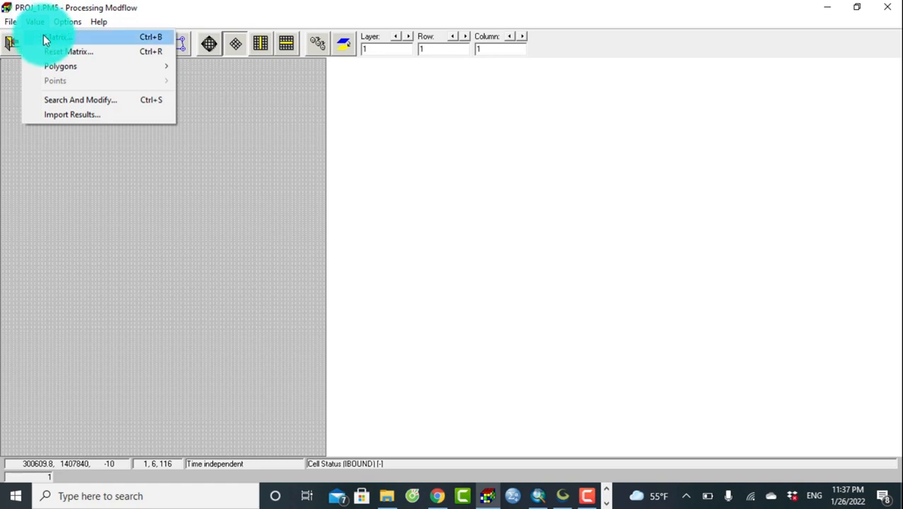
click(51, 51)
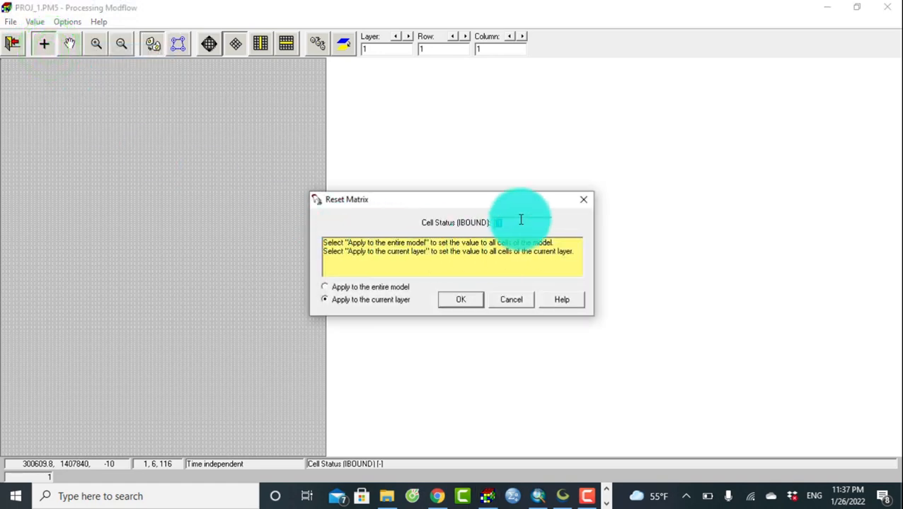
click(460, 299)
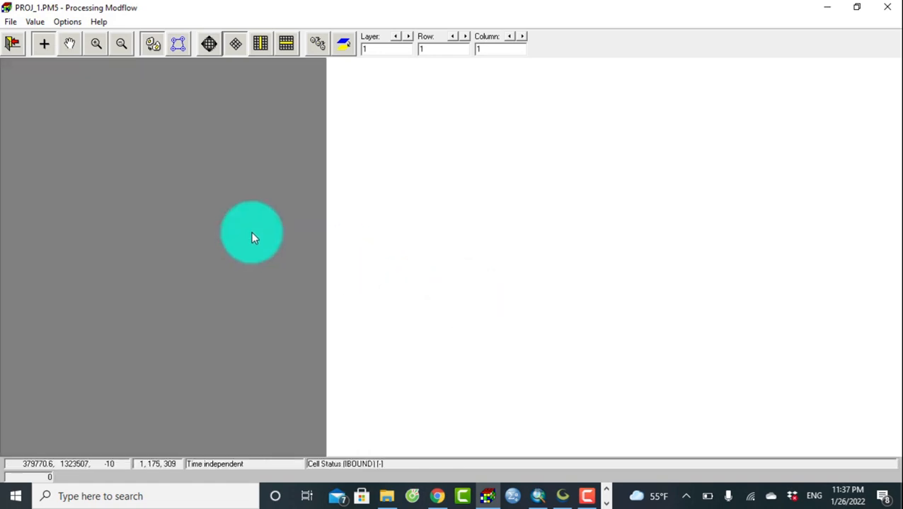
- Inspect the IBOUND cell status of the cell at layer 1, row 1, column 1 without changing it
right_click(242, 188)
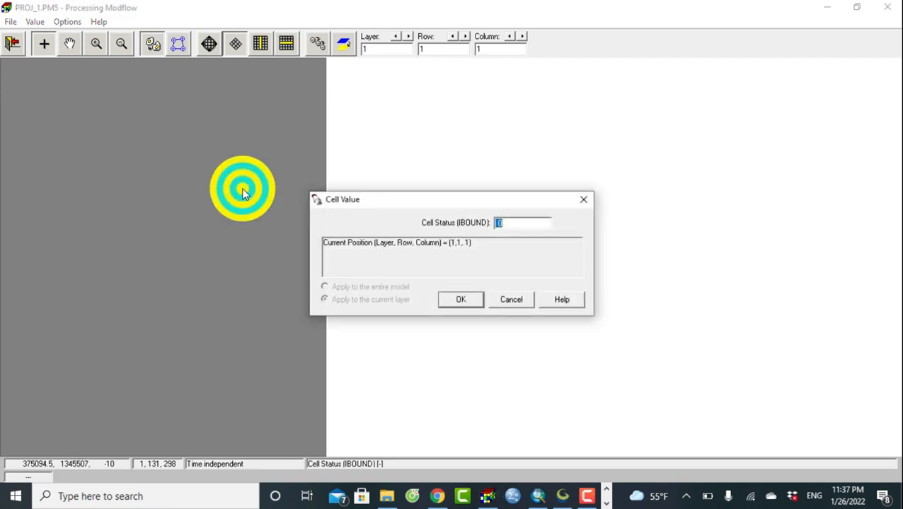
click(576, 202)
right_click(212, 203)
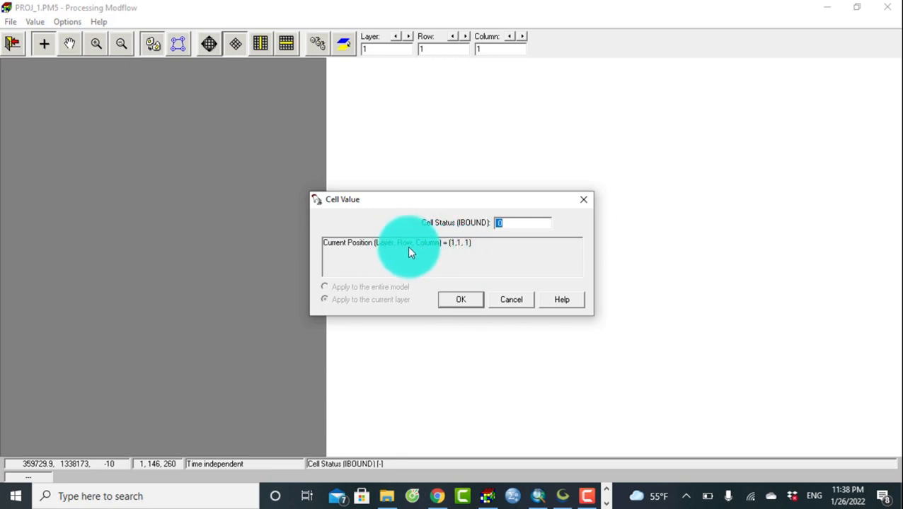
click(581, 202)
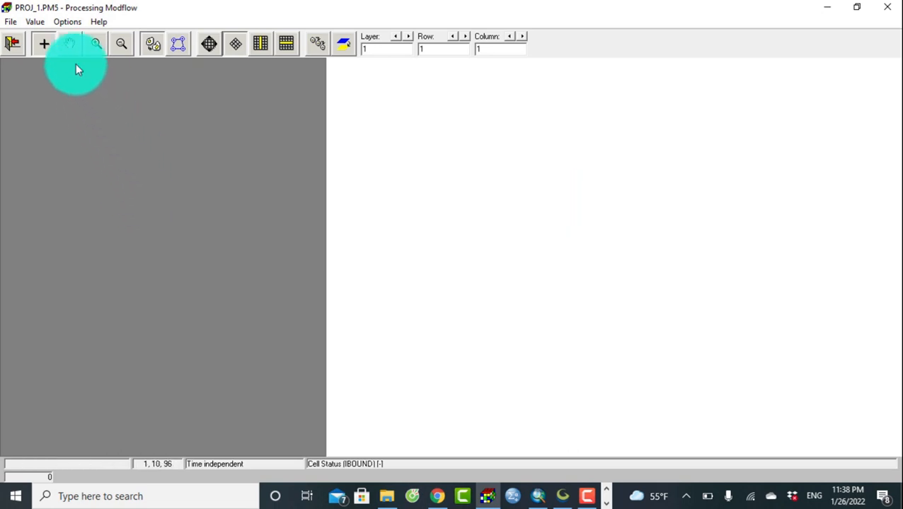
- Enable the first DXF map and load Tana_Basin from Desktop\Mod_f\Tana\Tana_GIS as the basin outline, accepting the map options
click(70, 22)
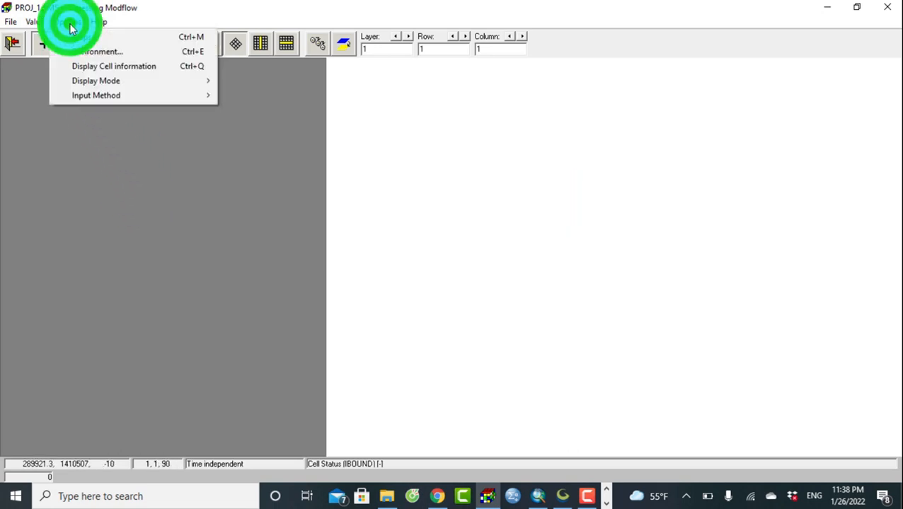
click(70, 37)
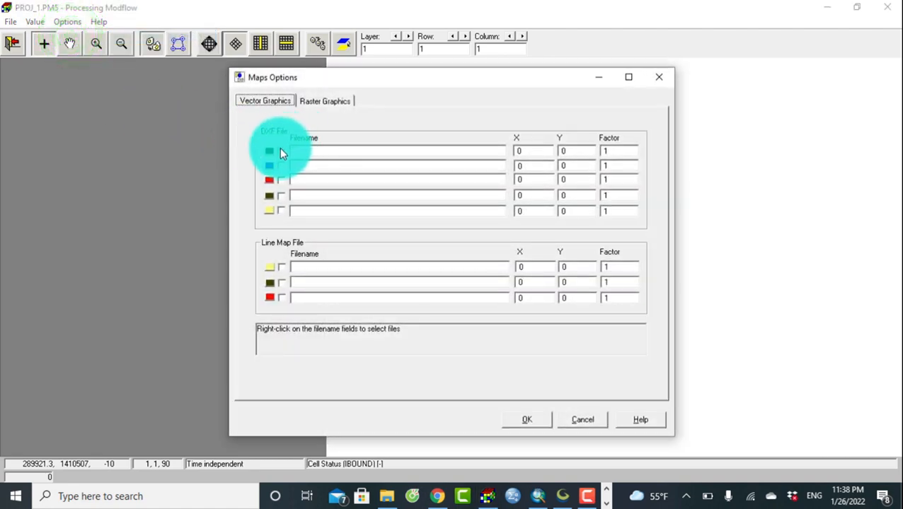
click(283, 152)
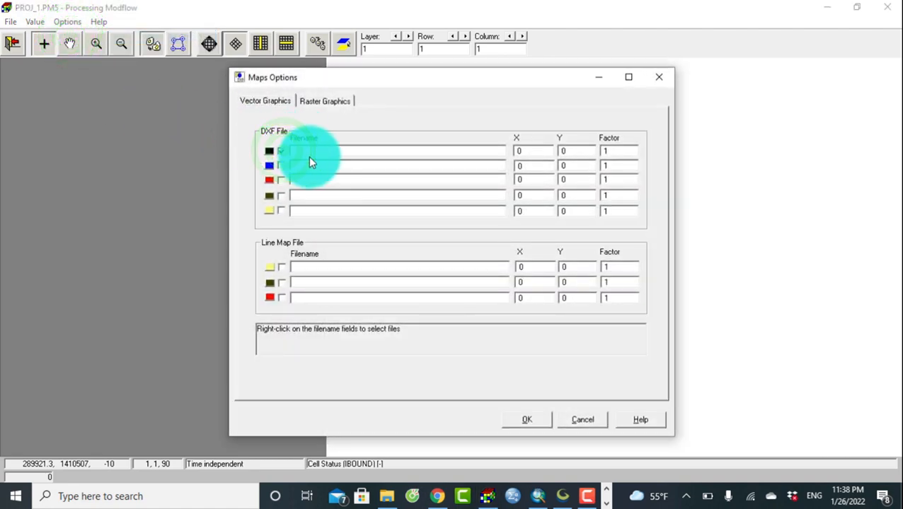
click(308, 152)
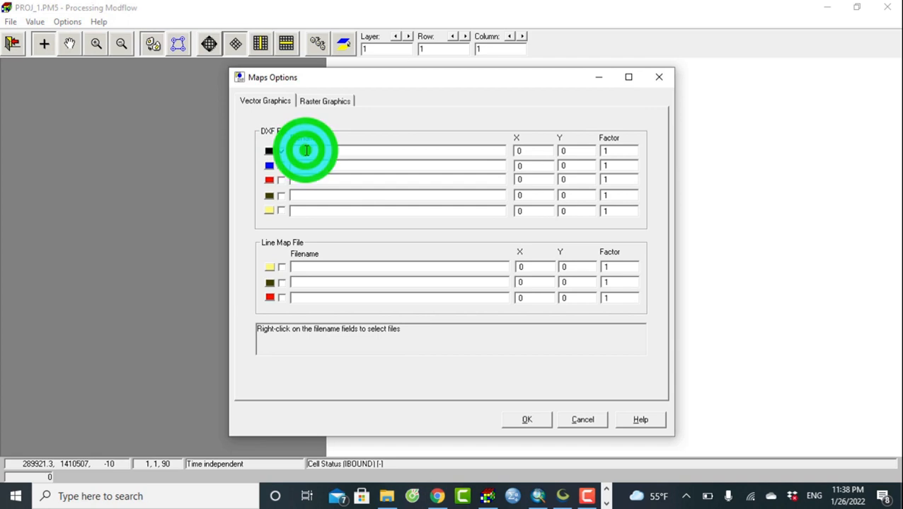
right_click(307, 151)
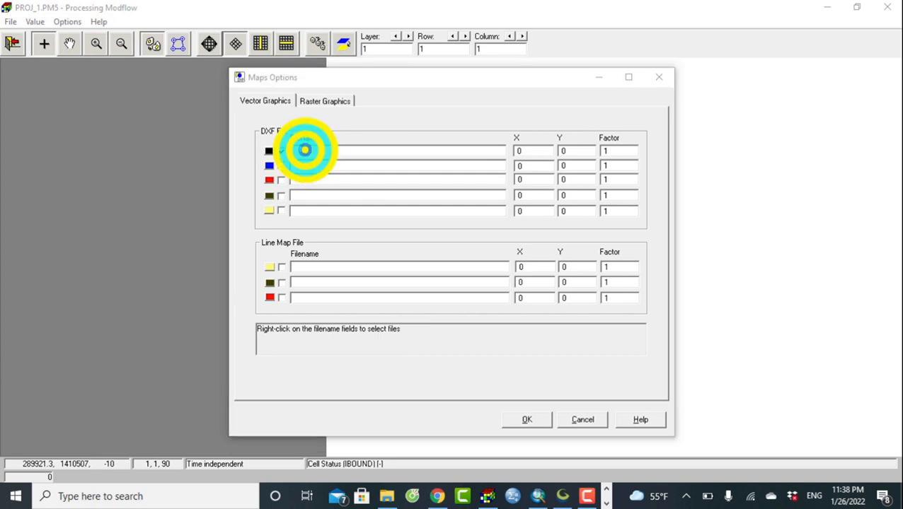
right_click(303, 149)
click(56, 103)
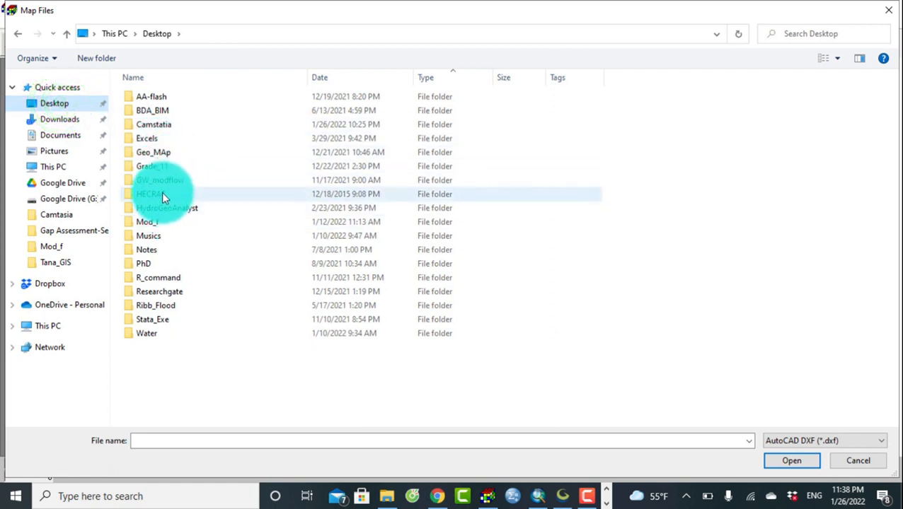
double_click(162, 223)
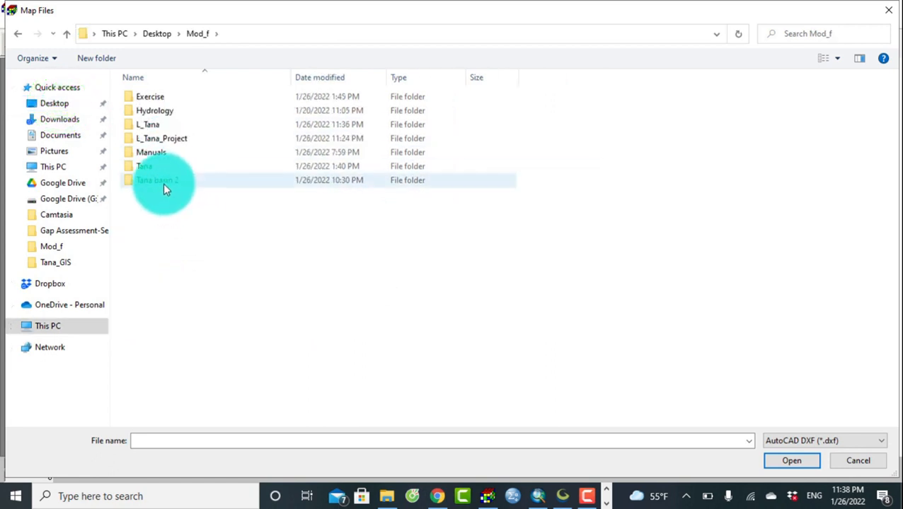
click(150, 171)
double_click(150, 172)
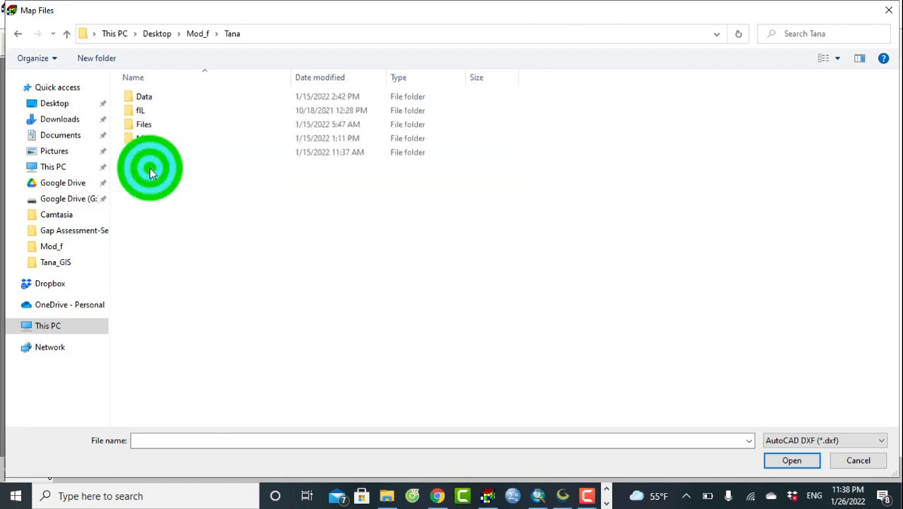
double_click(157, 168)
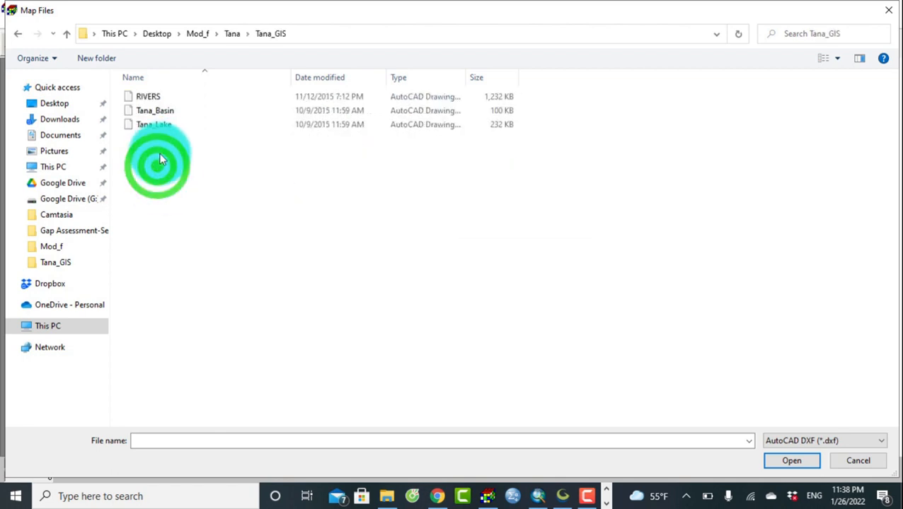
click(156, 112)
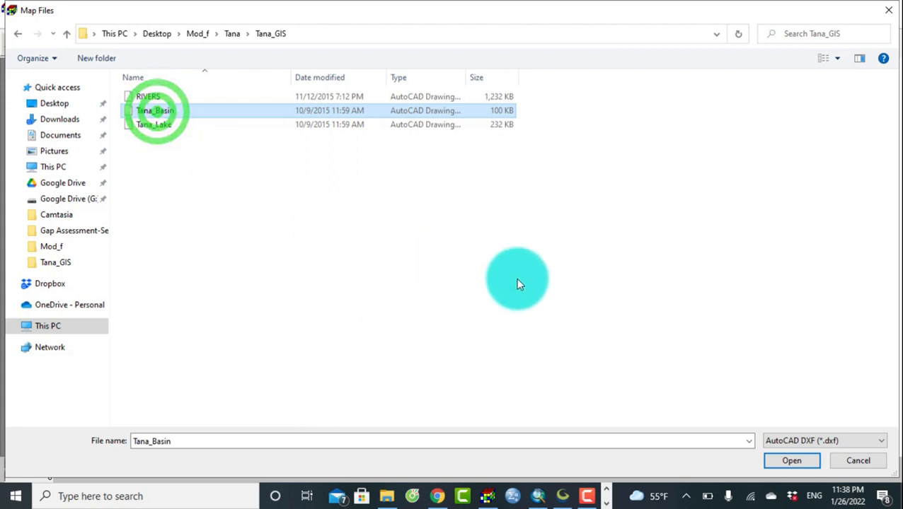
click(778, 461)
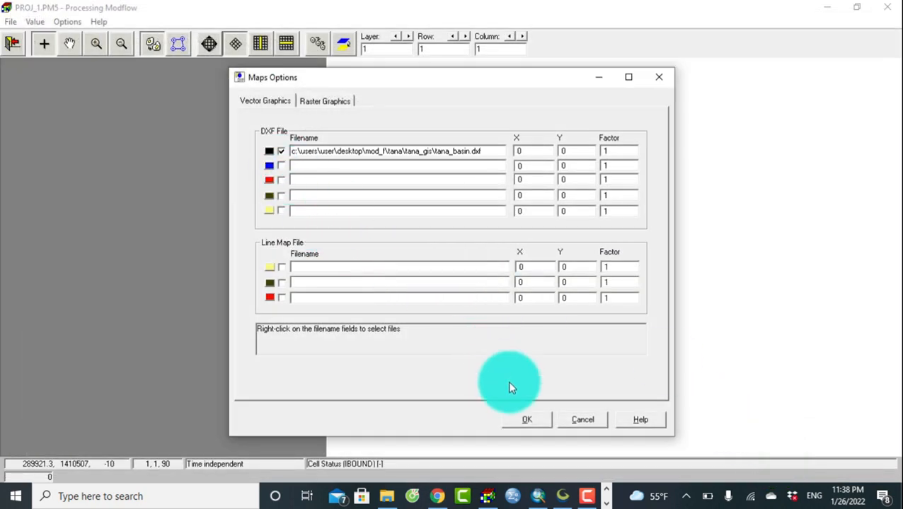
click(527, 419)
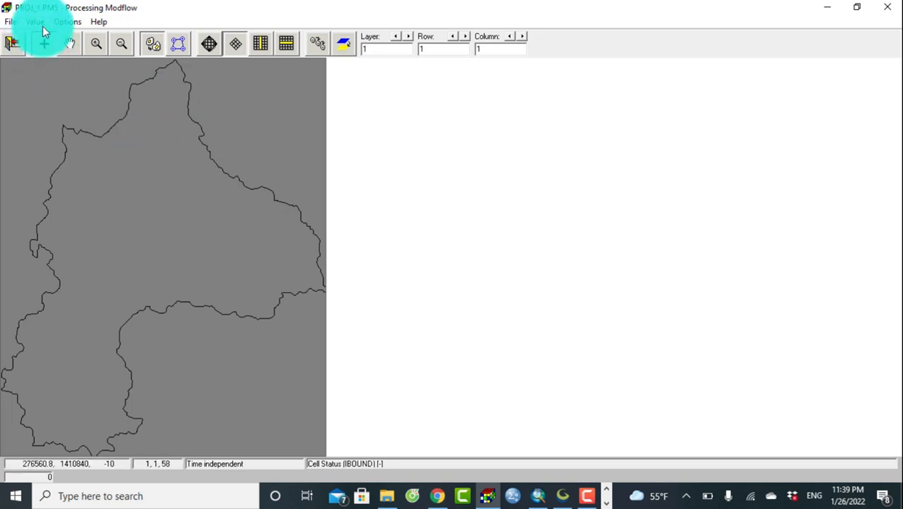
- Enable the second DXF map and load Tana_Lake from Desktop\Mod_f\Tana\Tana_GIS, accepting the map options
click(64, 22)
click(77, 39)
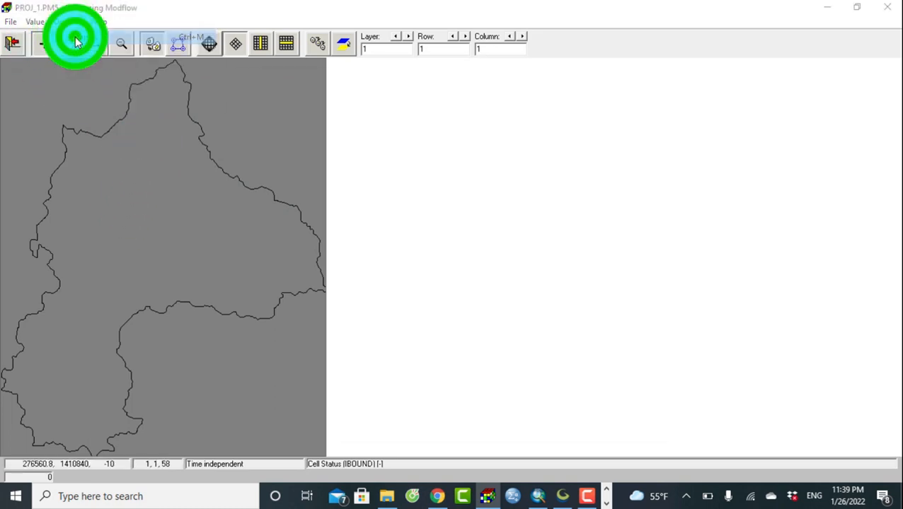
click(277, 167)
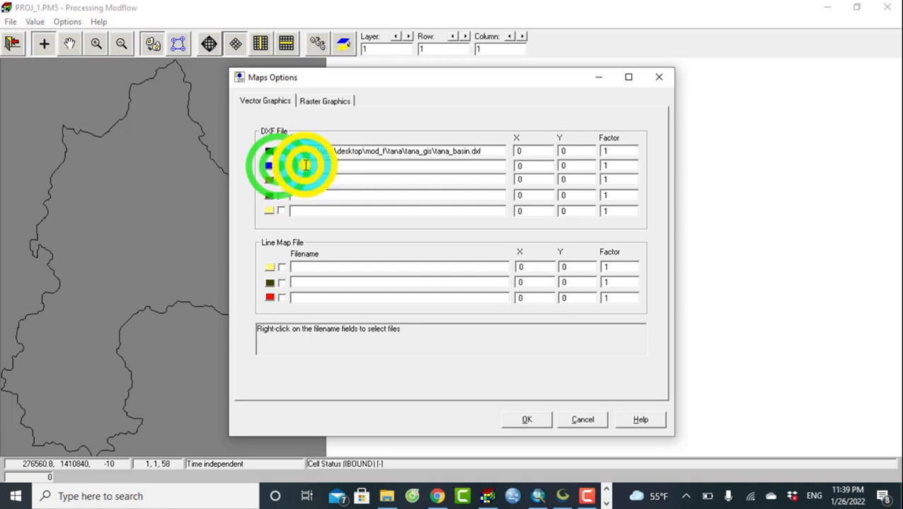
right_click(304, 164)
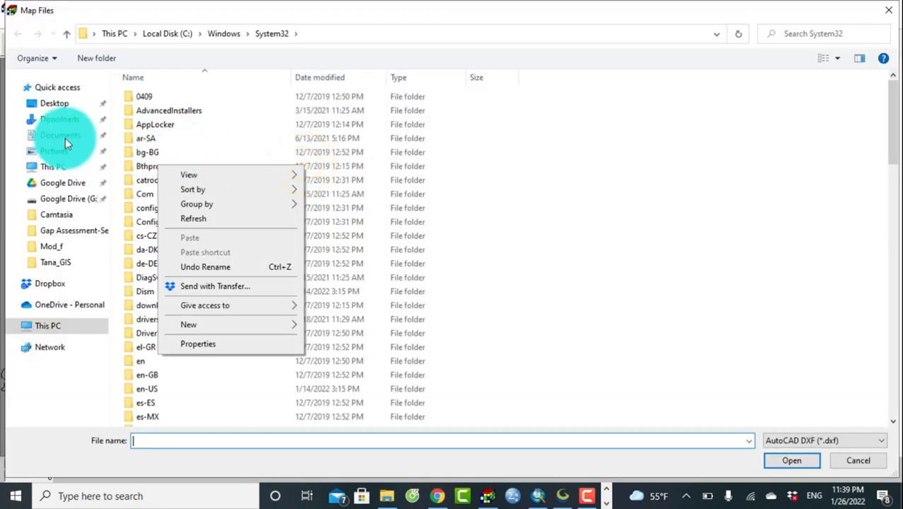
click(55, 104)
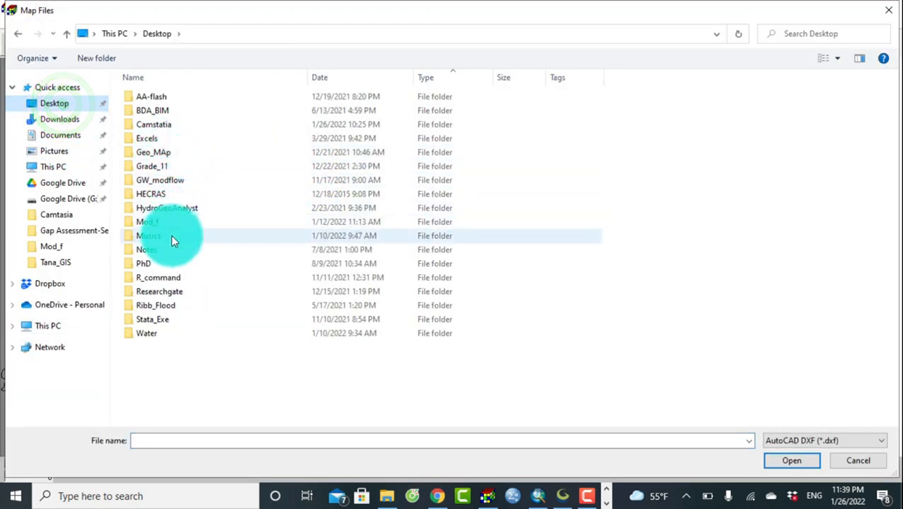
double_click(158, 222)
click(157, 168)
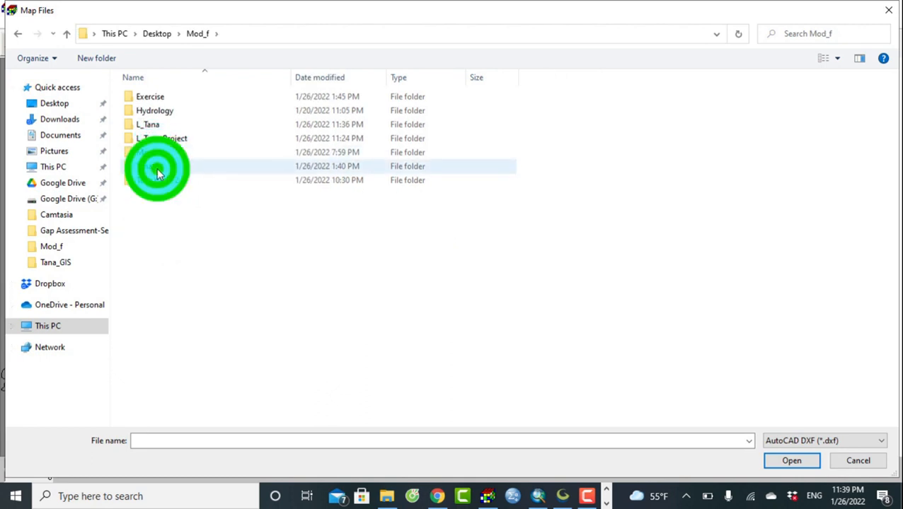
double_click(157, 167)
double_click(157, 169)
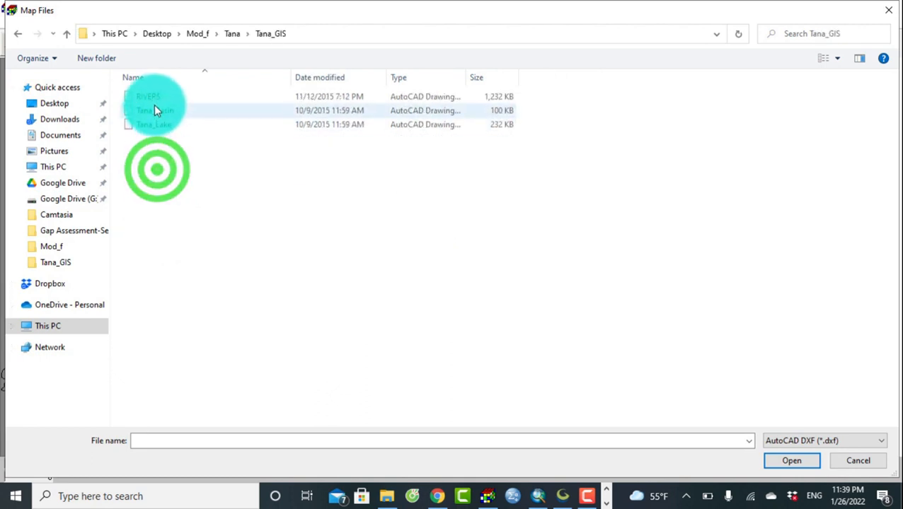
click(155, 126)
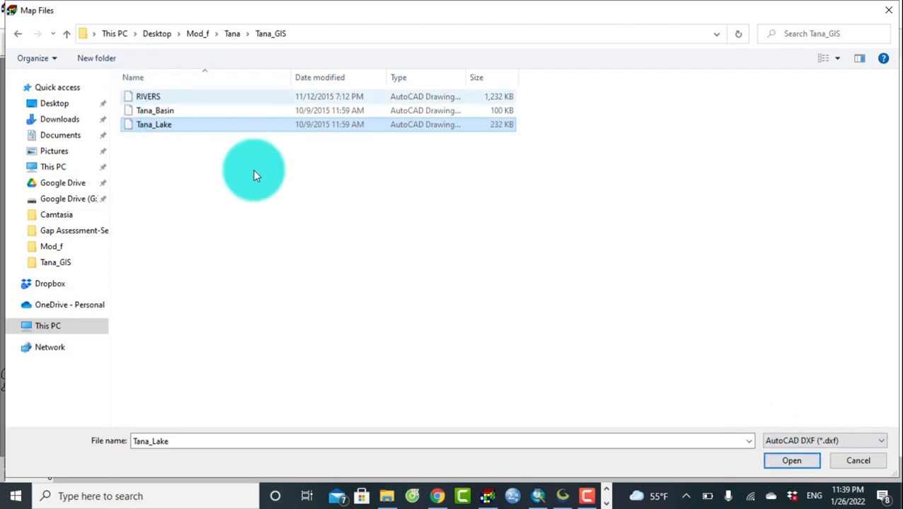
click(792, 460)
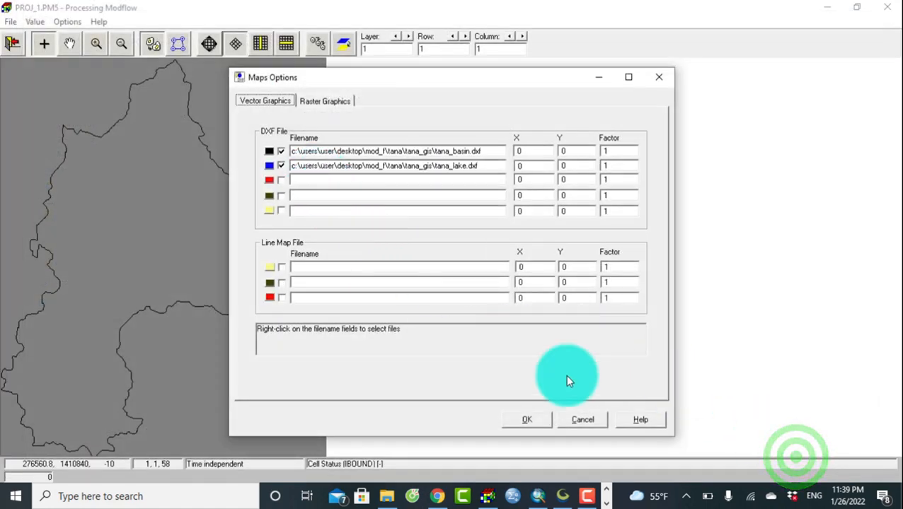
click(528, 419)
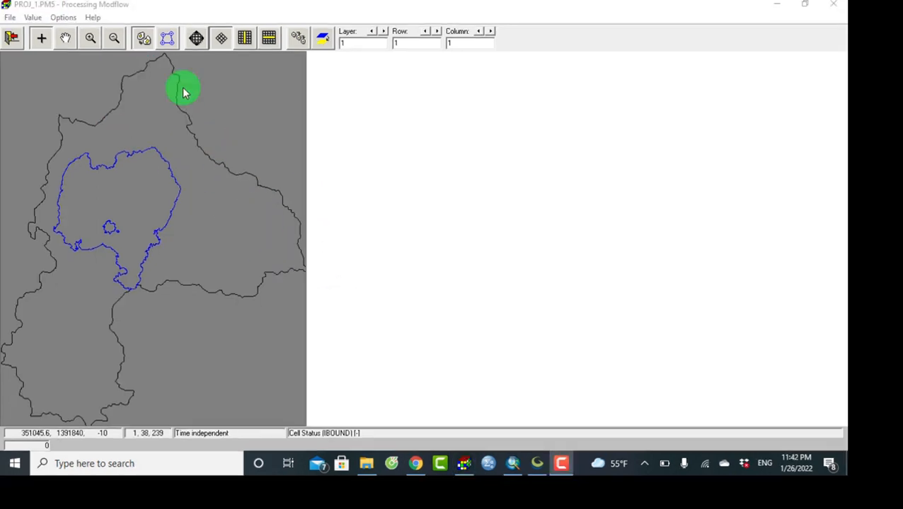
- Trace a closed polygon along the whole Tana basin outline with the polygon input method, starting and ending at the northern tip
click(168, 40)
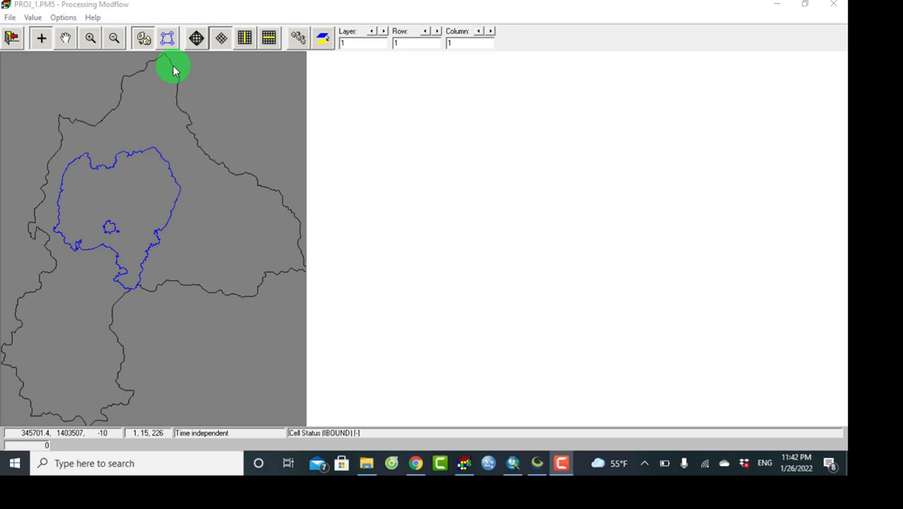
click(169, 39)
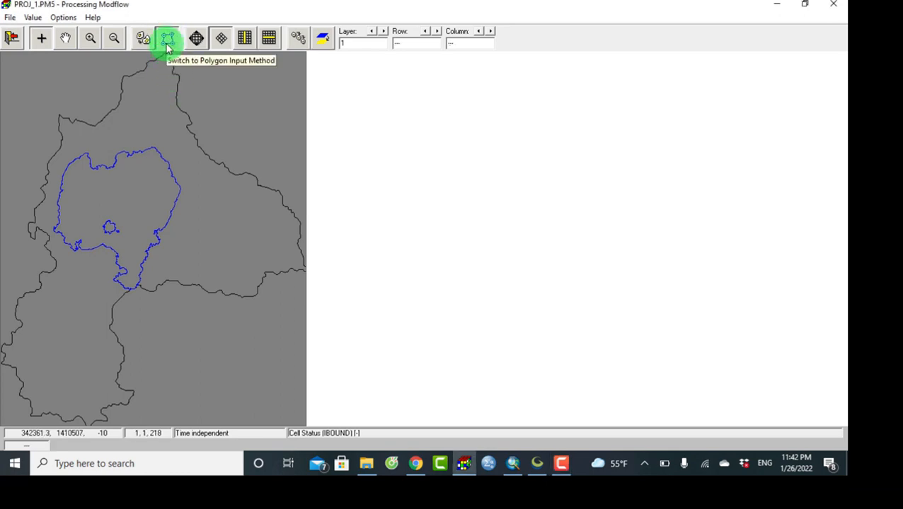
click(169, 62)
click(174, 75)
click(180, 78)
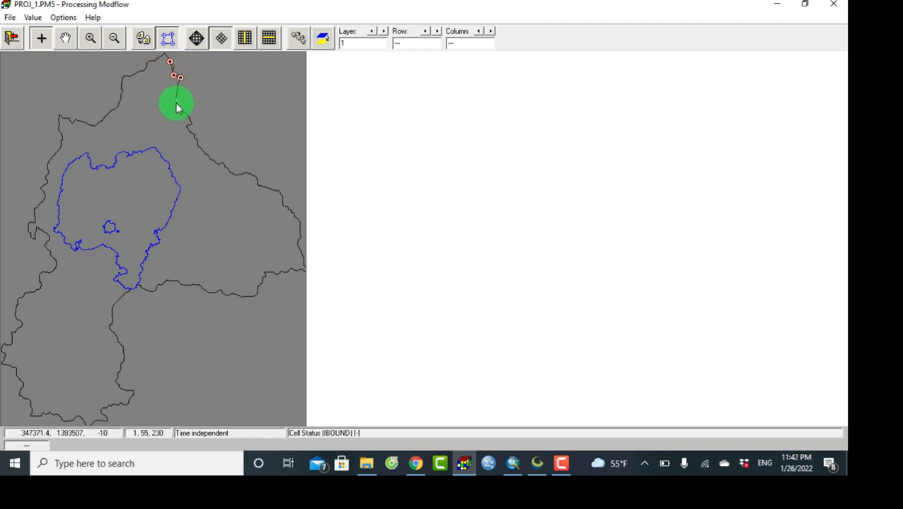
click(177, 103)
click(188, 116)
click(186, 129)
click(197, 140)
click(207, 156)
click(218, 163)
click(230, 173)
click(249, 172)
click(261, 186)
click(279, 193)
click(286, 206)
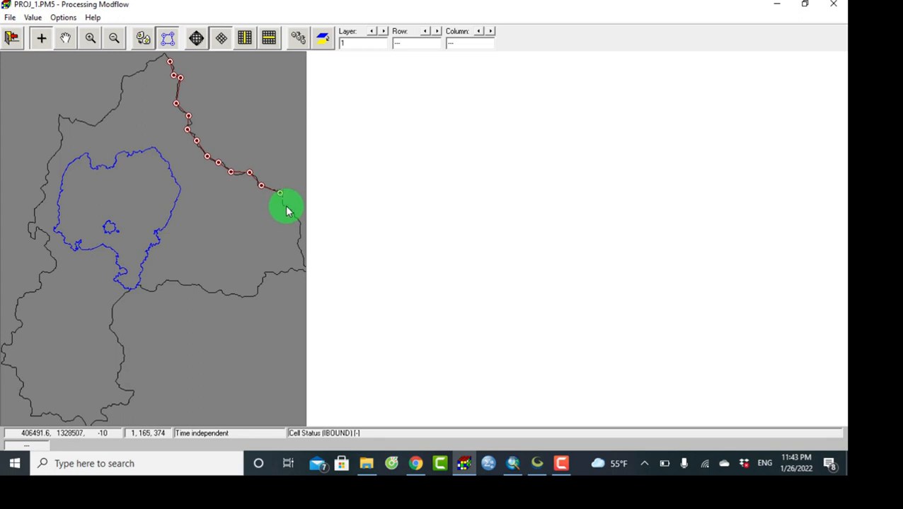
click(295, 219)
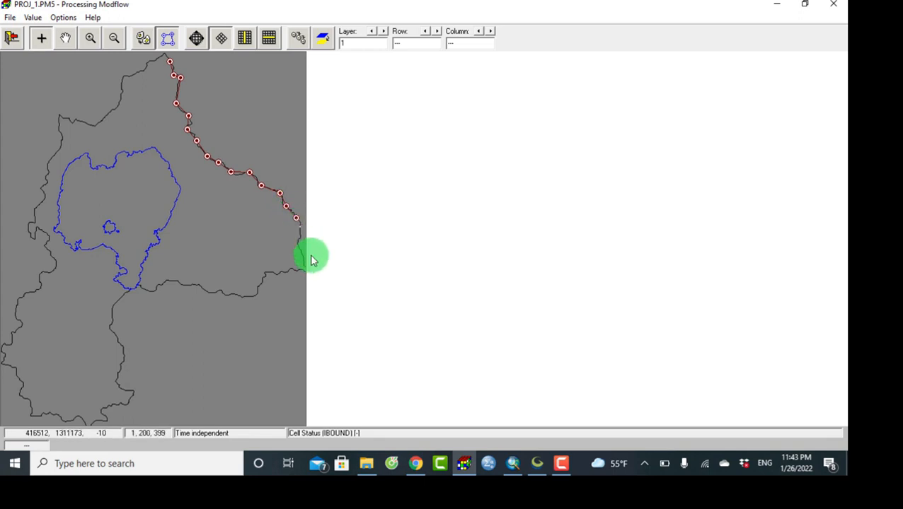
click(298, 240)
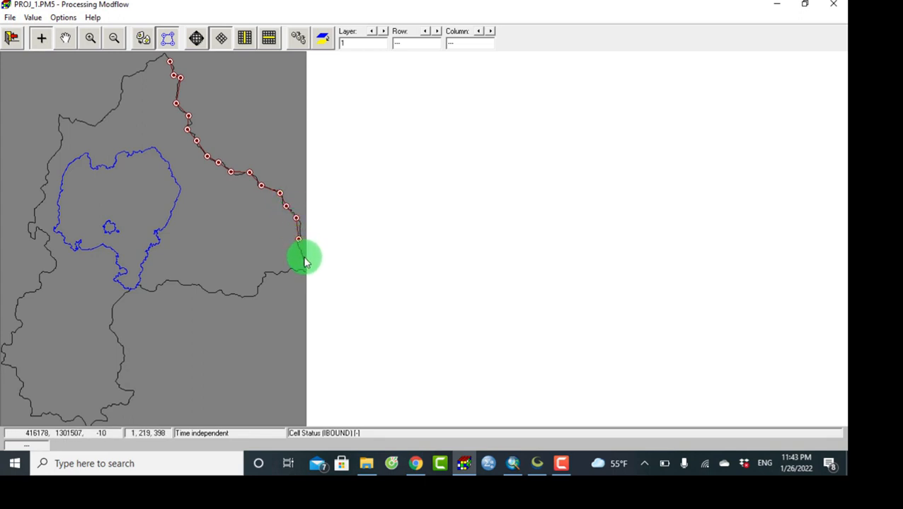
click(303, 261)
click(303, 270)
click(285, 272)
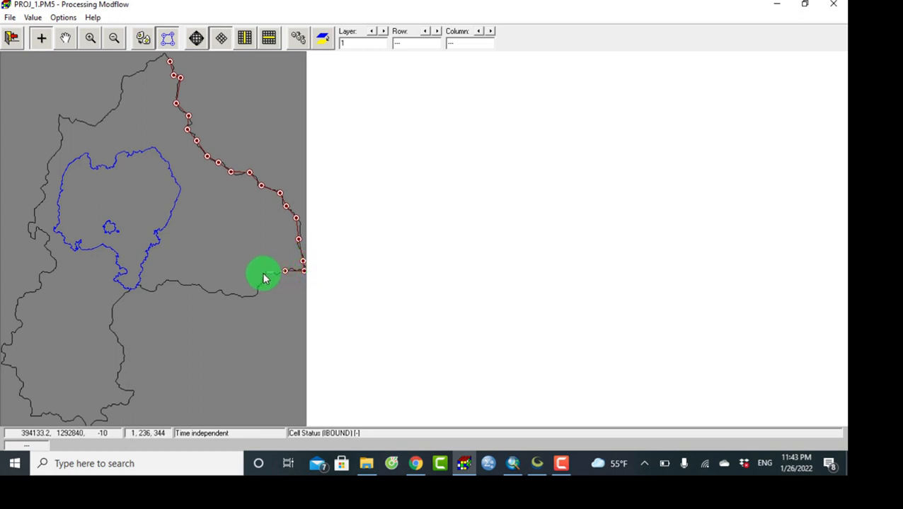
click(264, 274)
click(256, 292)
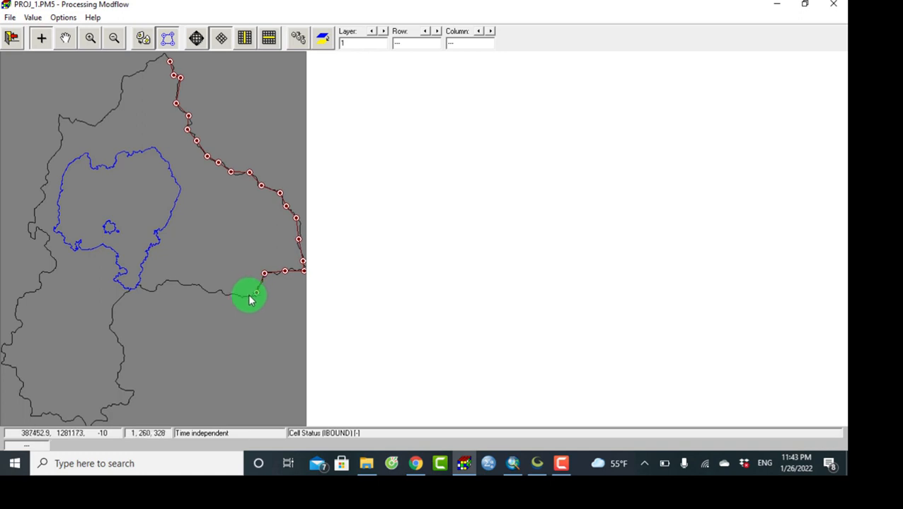
click(238, 298)
click(225, 295)
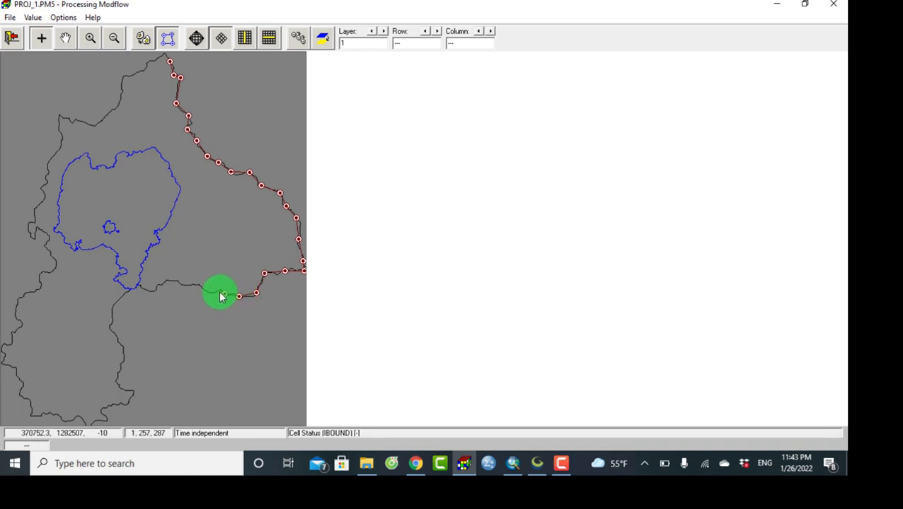
click(208, 293)
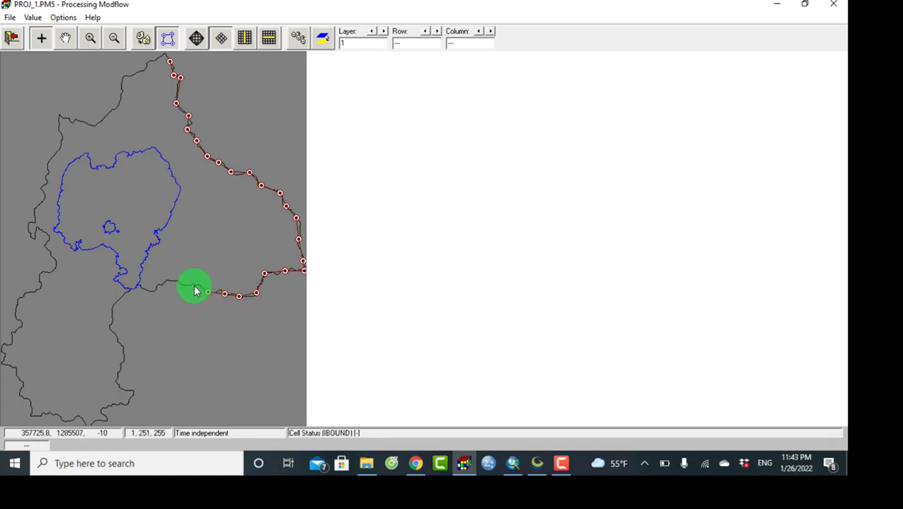
click(190, 285)
click(168, 281)
click(151, 291)
click(128, 291)
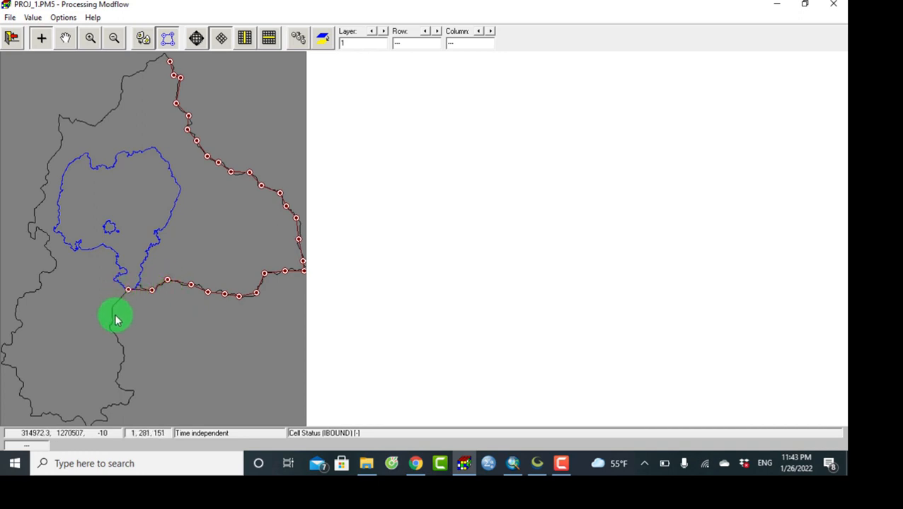
click(111, 317)
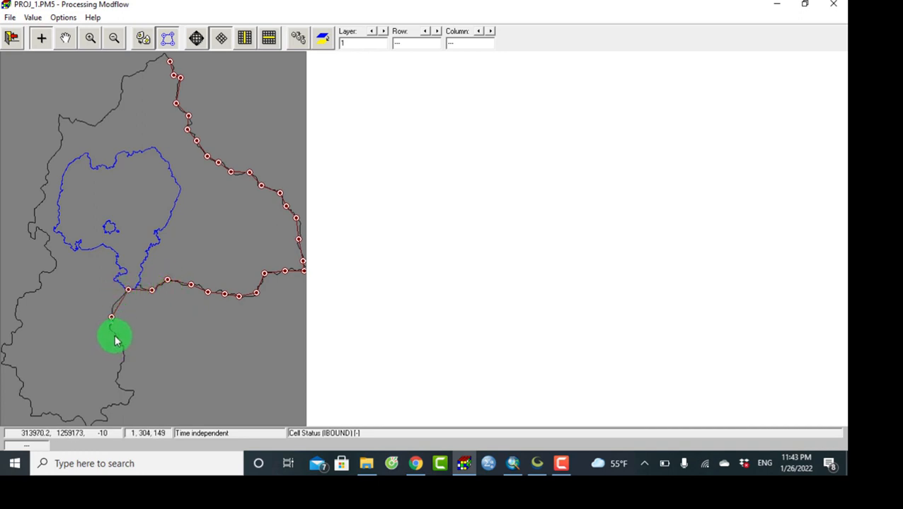
click(116, 336)
click(123, 352)
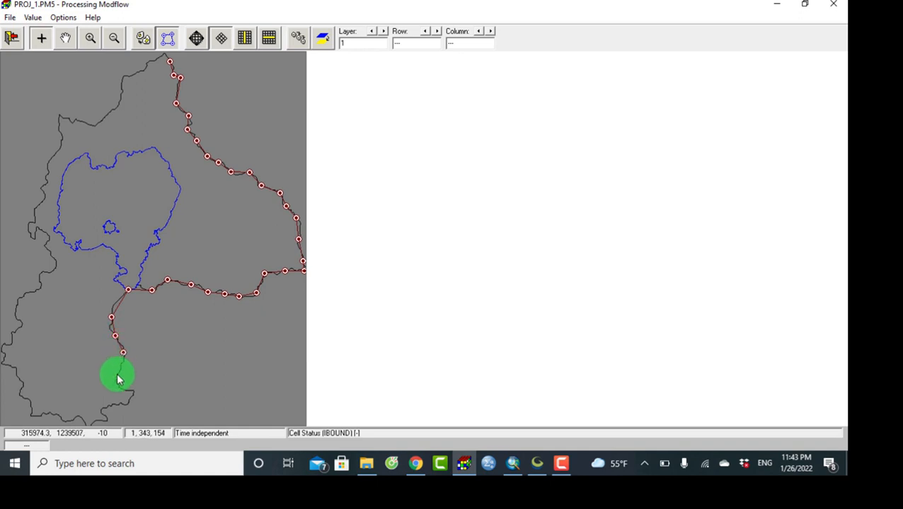
click(116, 377)
click(122, 389)
click(133, 391)
click(125, 405)
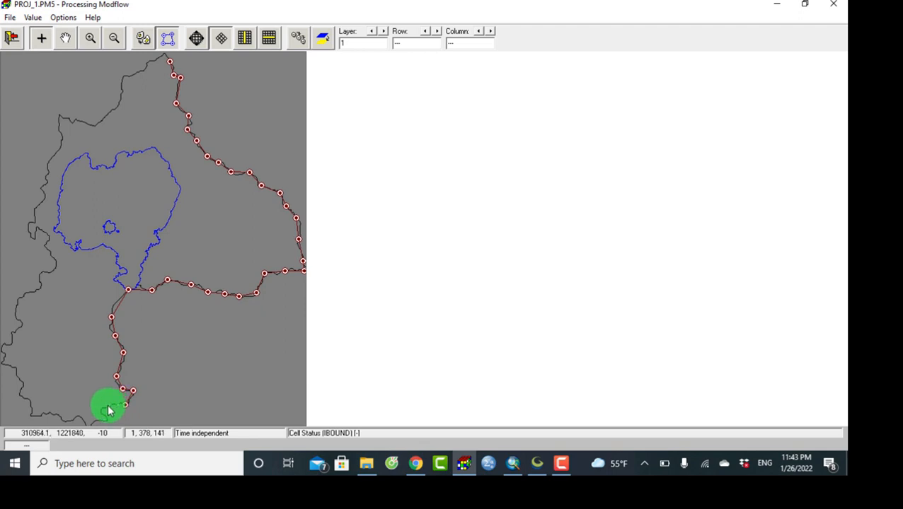
click(99, 412)
click(105, 418)
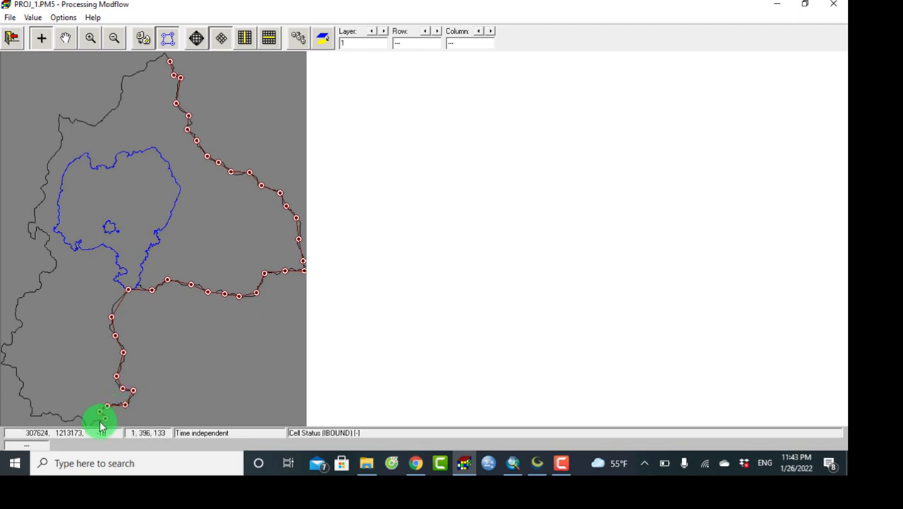
click(77, 418)
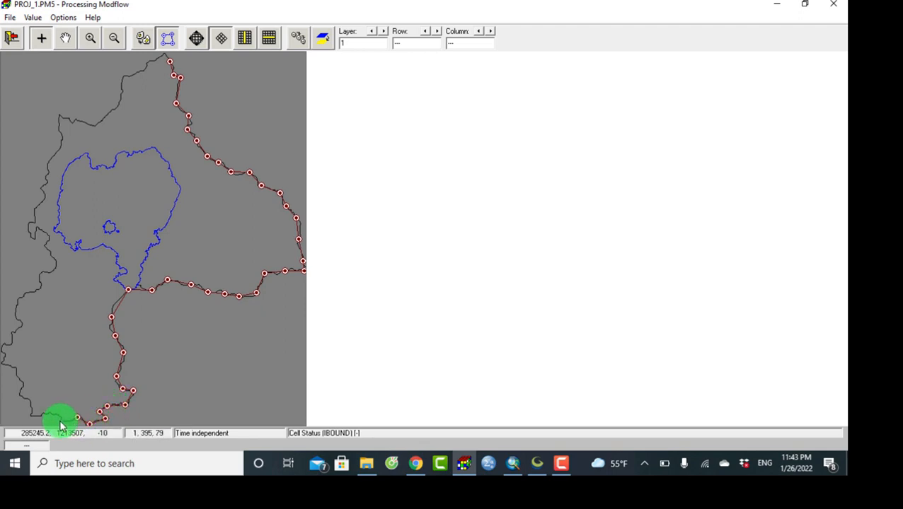
click(60, 421)
click(46, 414)
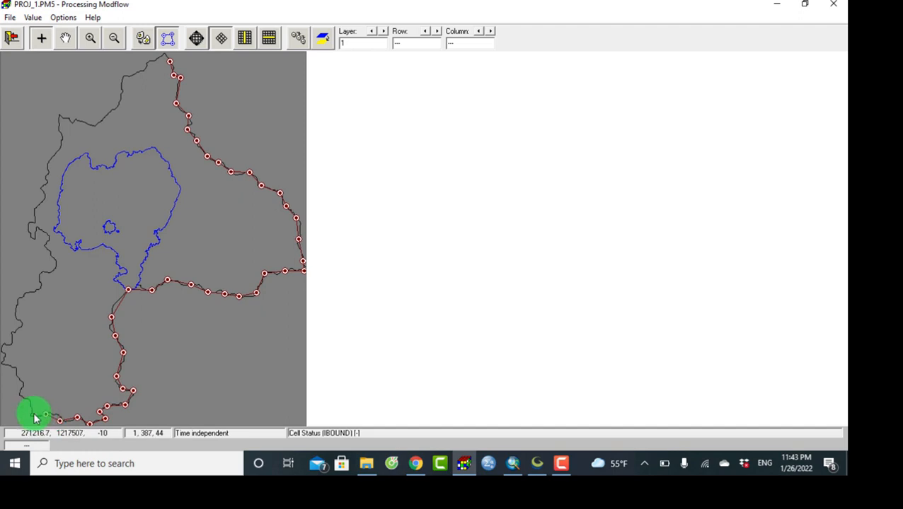
click(31, 415)
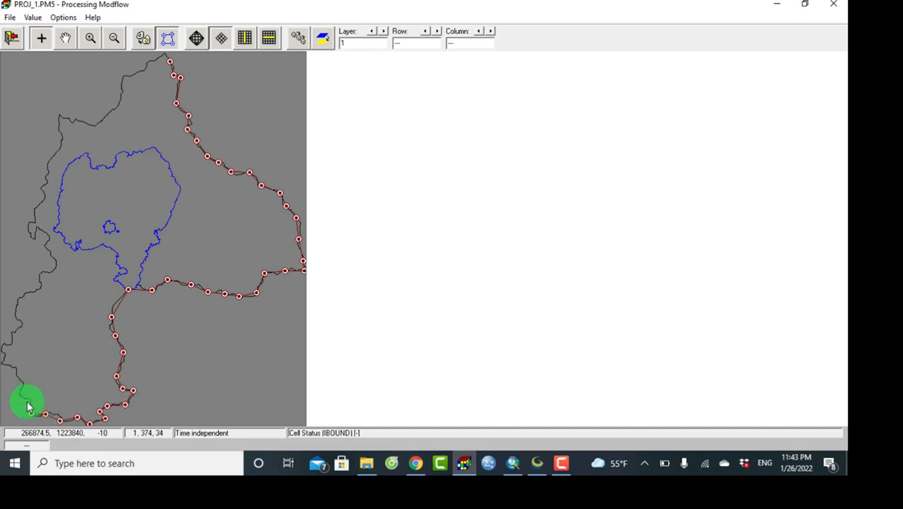
click(29, 401)
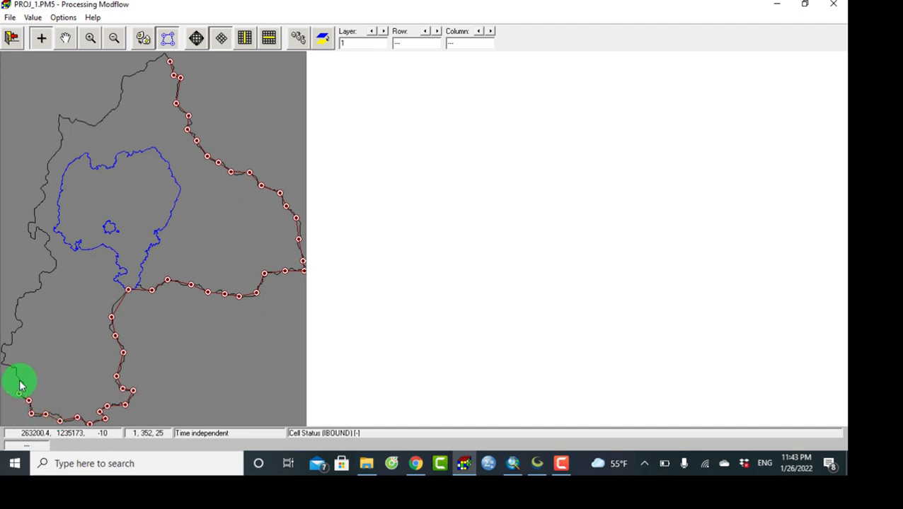
click(19, 381)
click(3, 359)
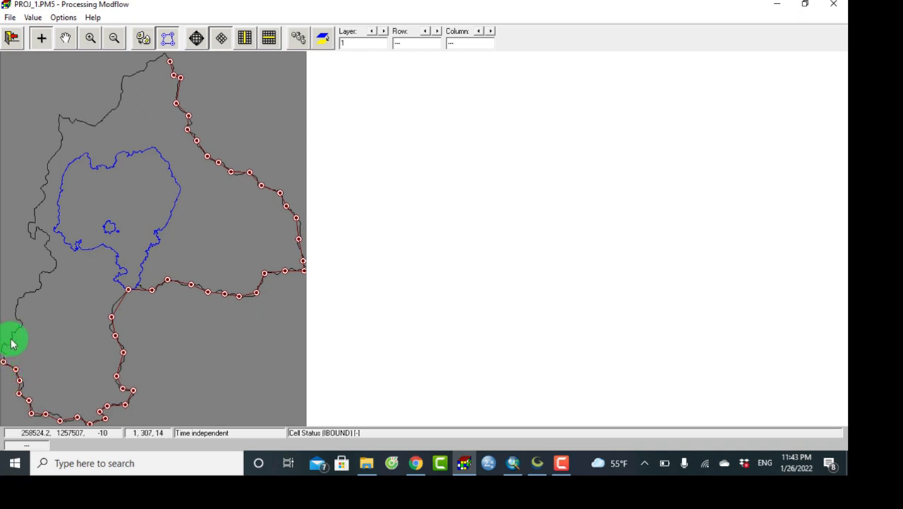
click(4, 345)
click(13, 335)
click(22, 323)
click(16, 309)
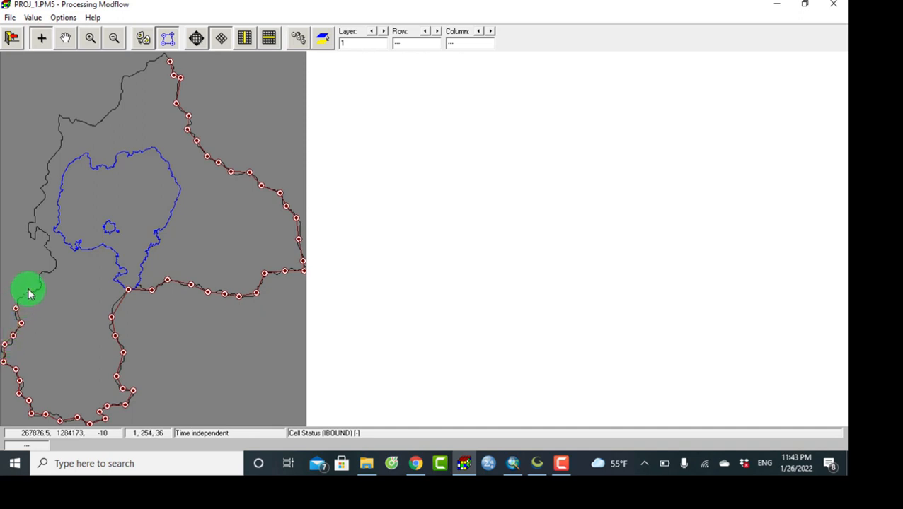
click(31, 289)
click(38, 281)
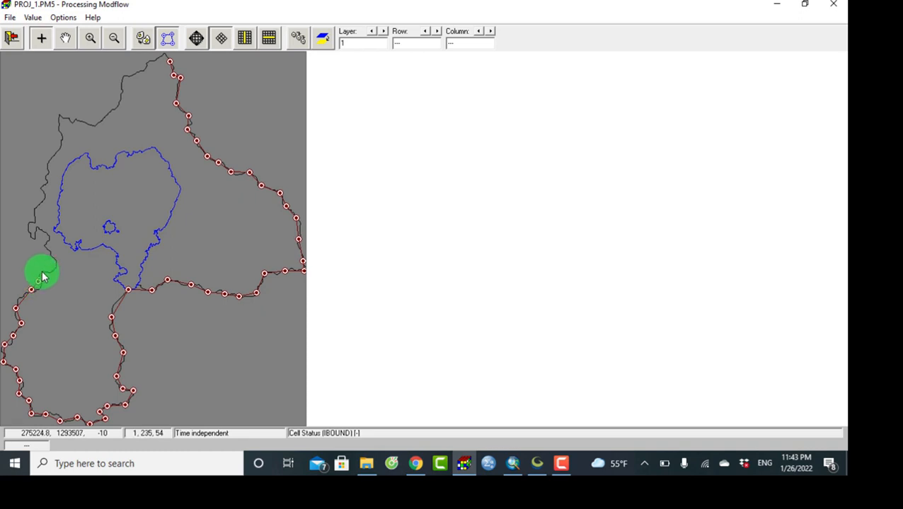
click(43, 272)
click(56, 266)
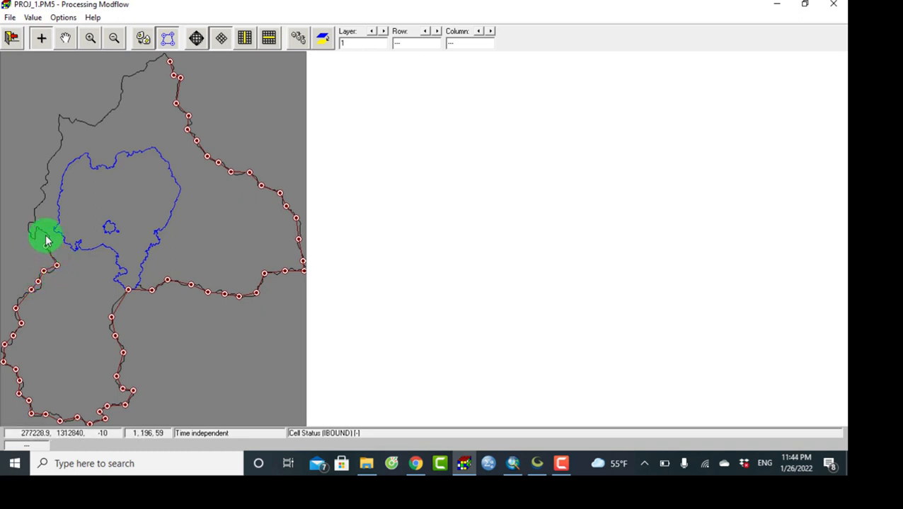
click(44, 234)
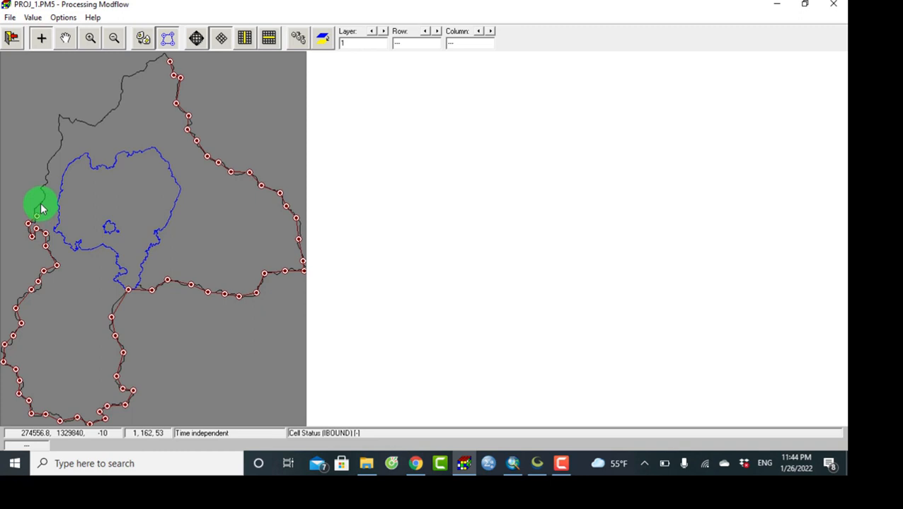
click(40, 204)
click(41, 185)
click(50, 162)
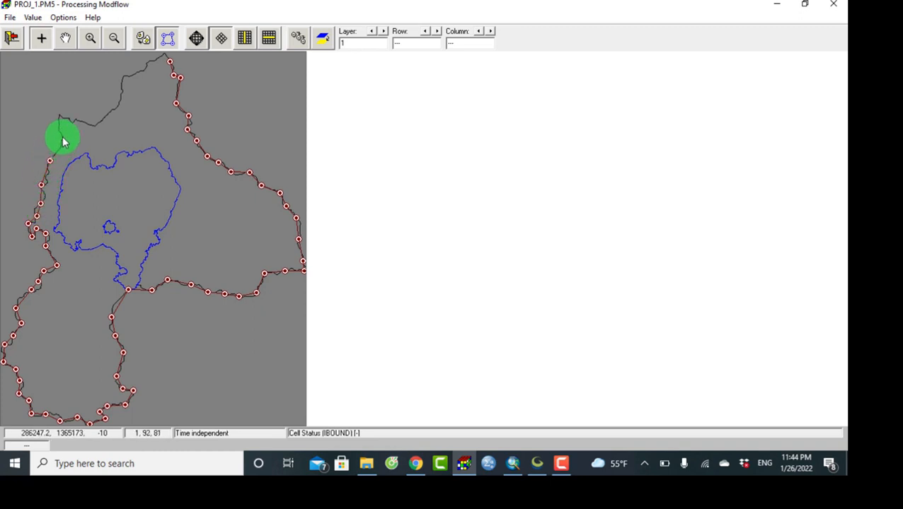
click(62, 137)
click(60, 114)
click(74, 121)
click(94, 126)
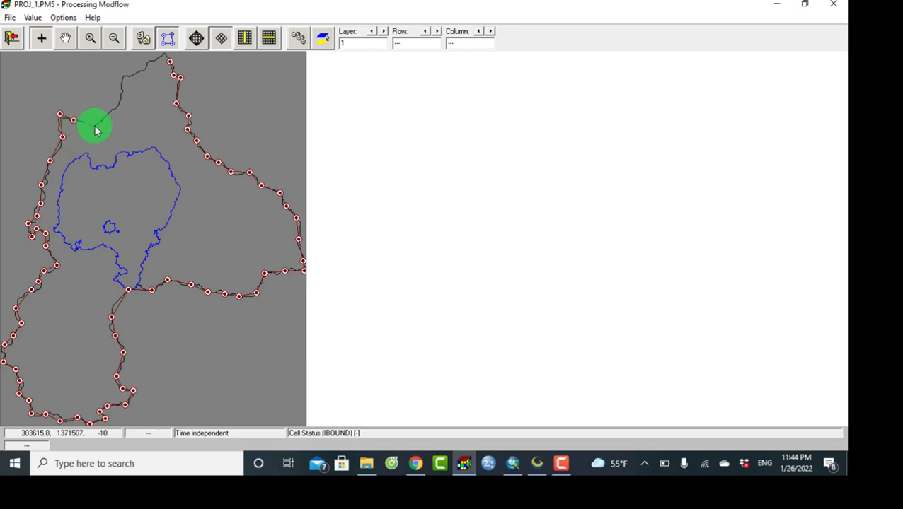
click(117, 106)
click(122, 83)
click(128, 76)
click(145, 68)
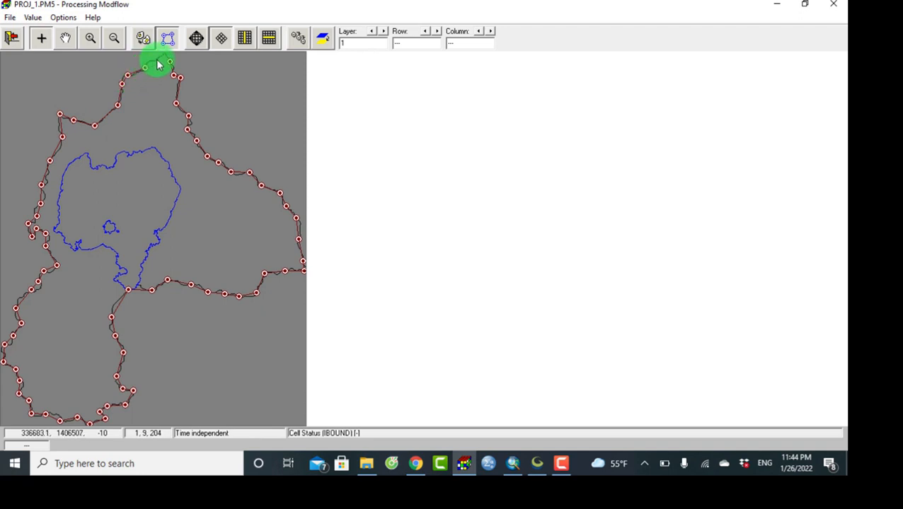
click(163, 55)
double_click(170, 65)
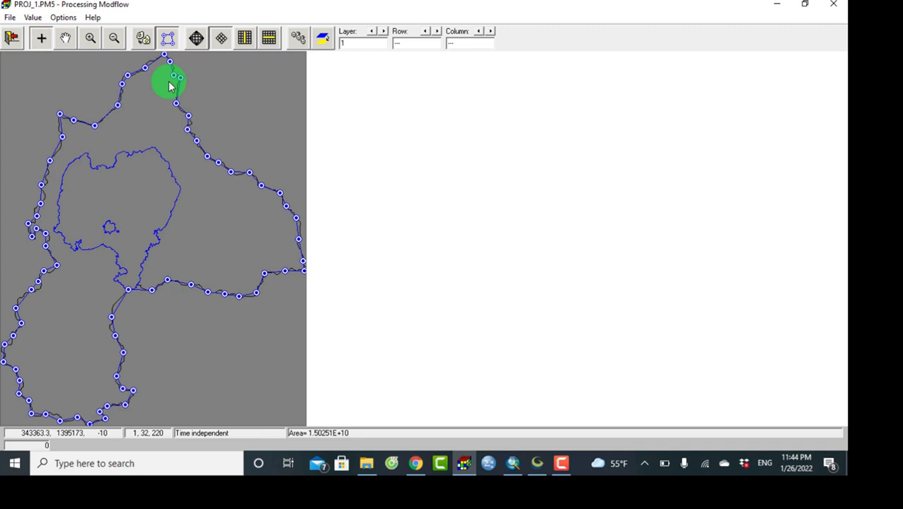
- Set the basin polygon's cell status (IBOUND) to 1 and transfer that value to the cells inside it
right_click(170, 86)
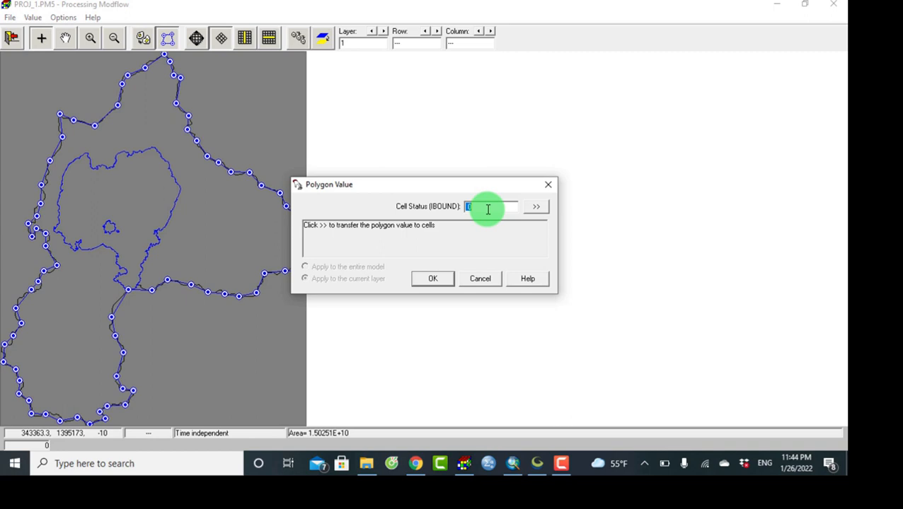
click(537, 207)
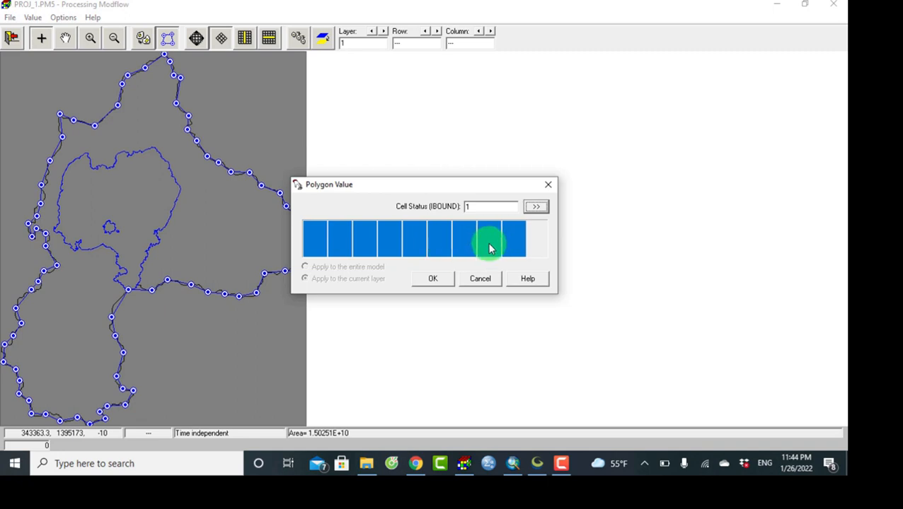
click(433, 278)
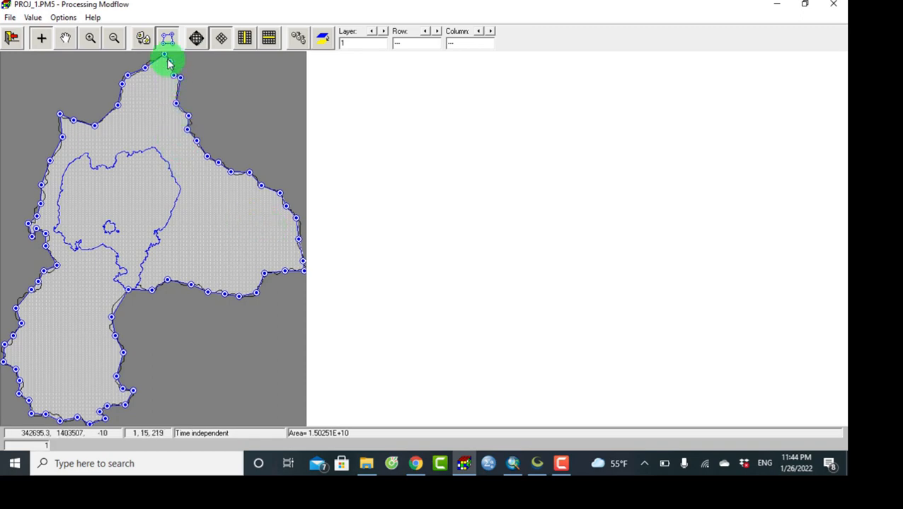
- Select the traced basin polygon and delete it from the cell status grid
click(165, 94)
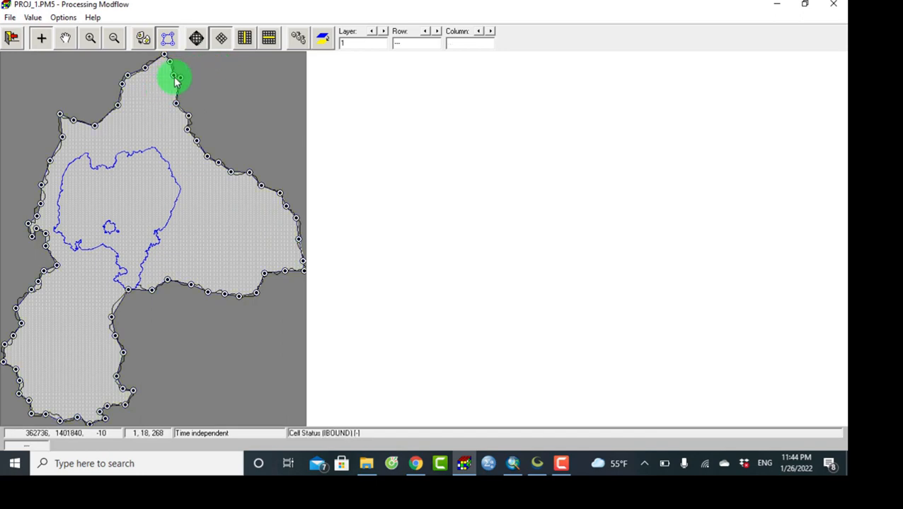
click(193, 79)
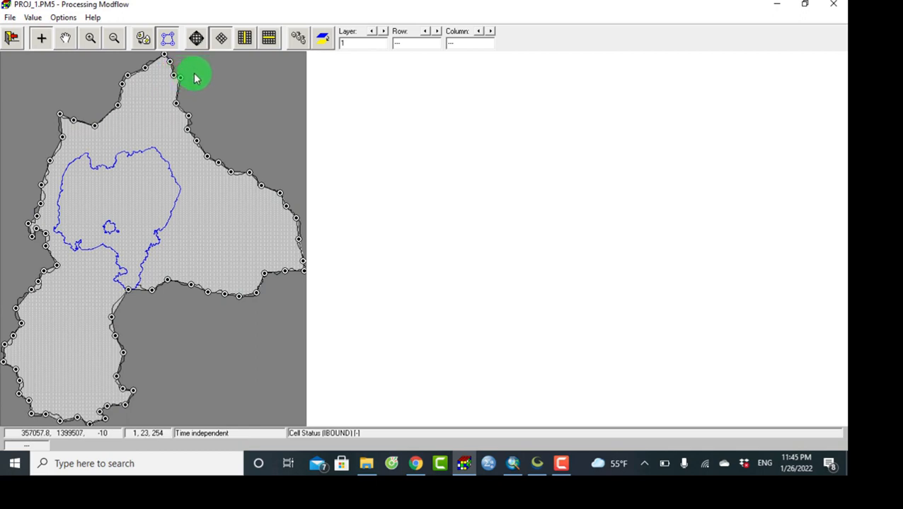
click(173, 82)
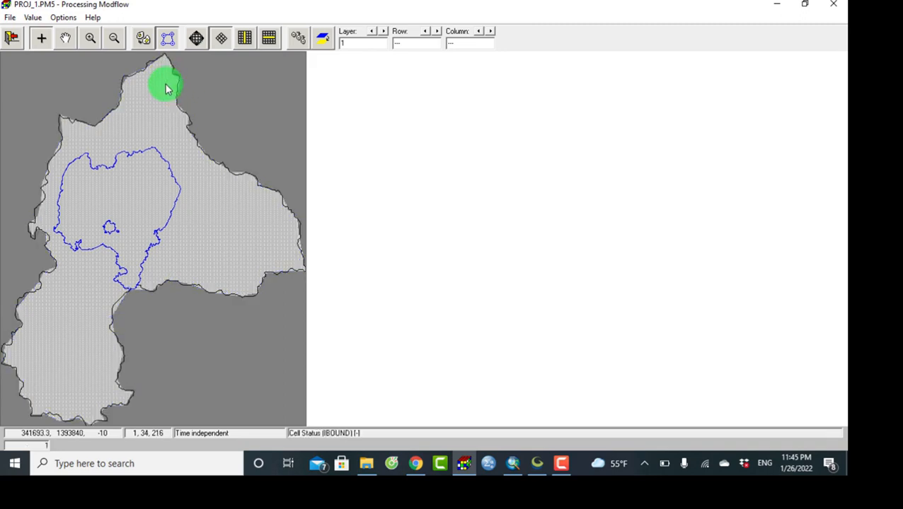
click(169, 42)
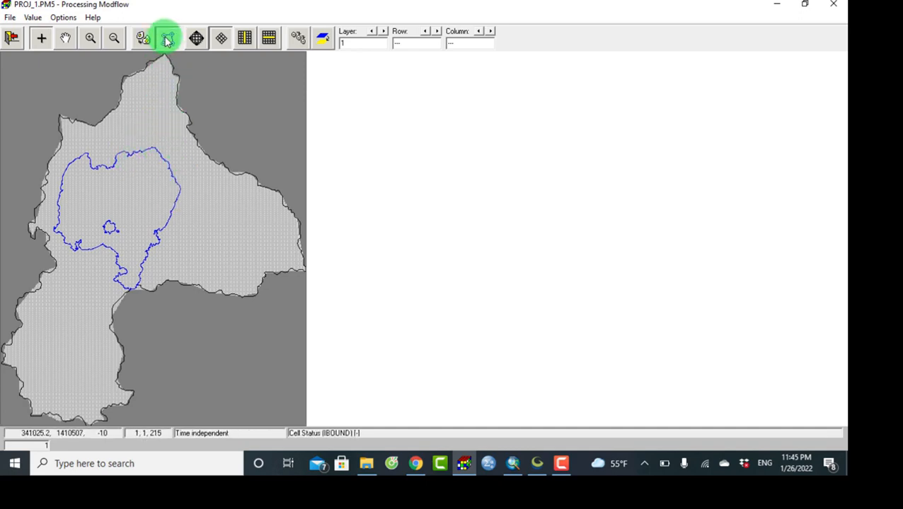
- Trace a closed polygon clockwise along the blue Lake Tana shoreline, starting and ending on its northern shore
click(142, 149)
click(163, 154)
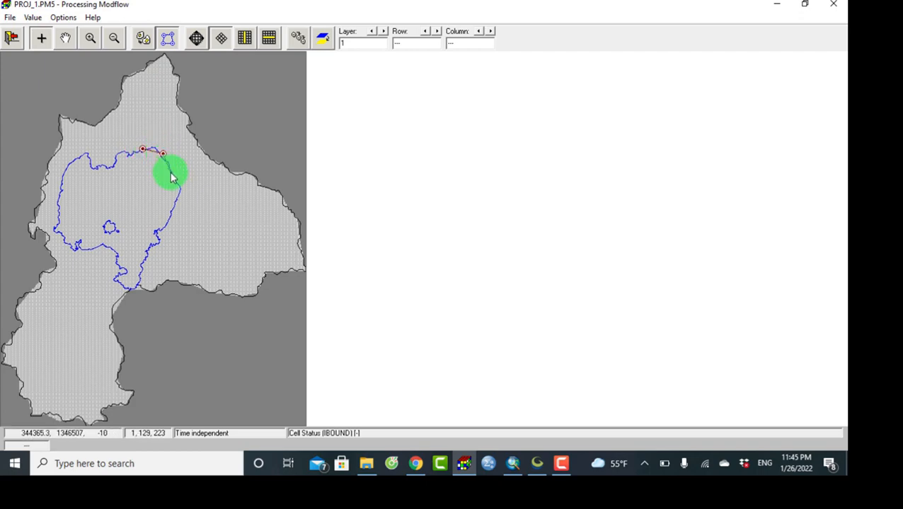
click(171, 173)
click(180, 198)
click(165, 224)
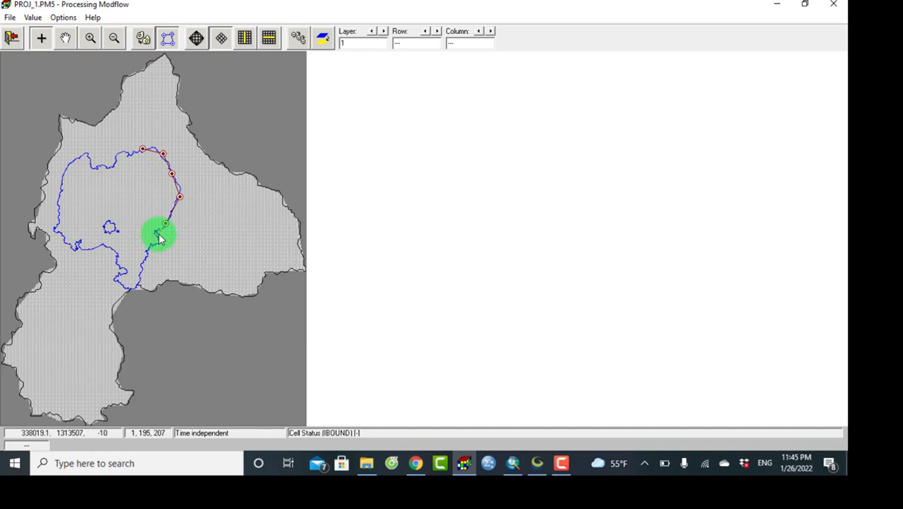
click(155, 234)
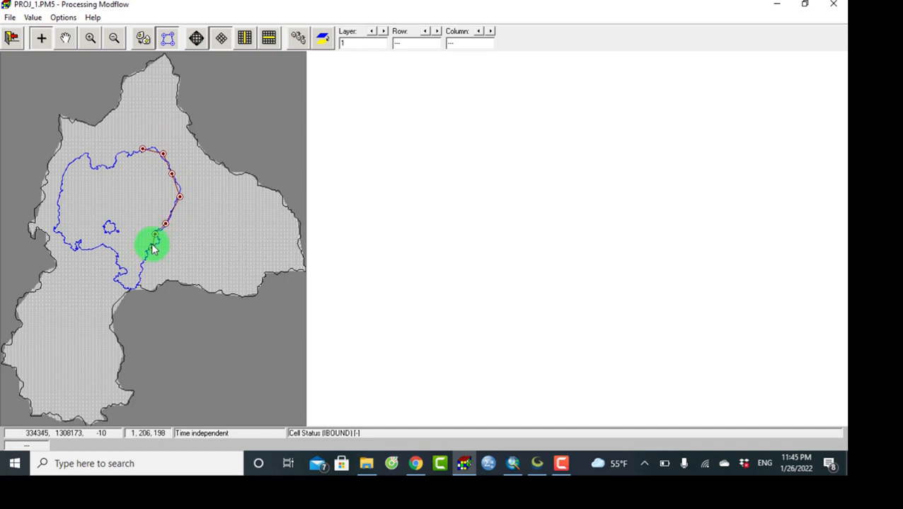
click(151, 248)
click(140, 272)
click(138, 287)
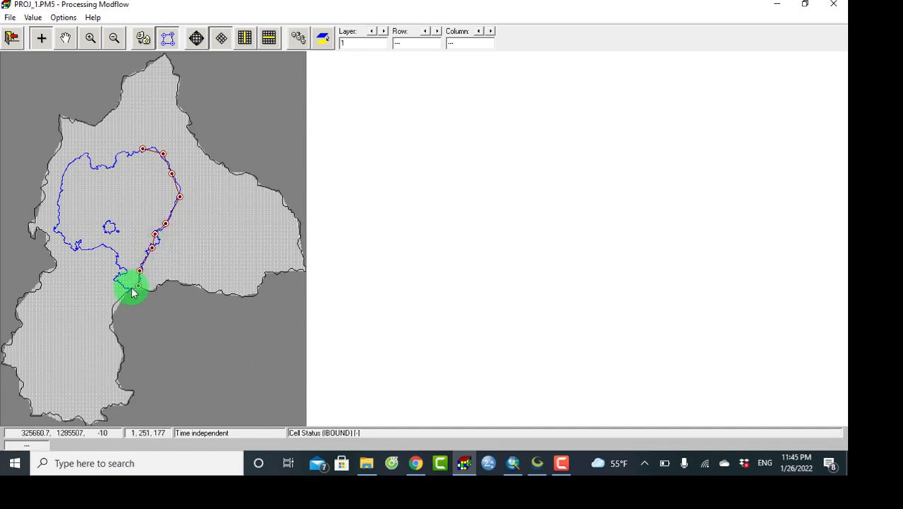
click(116, 276)
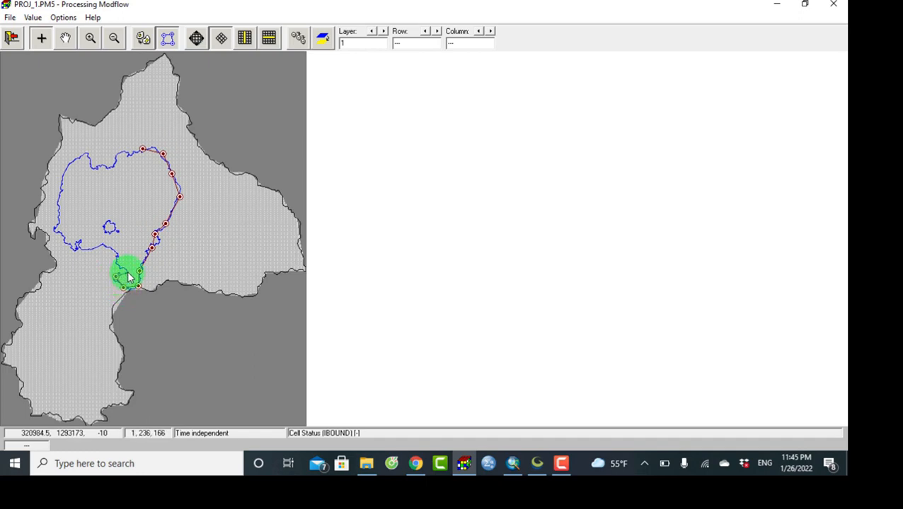
click(127, 272)
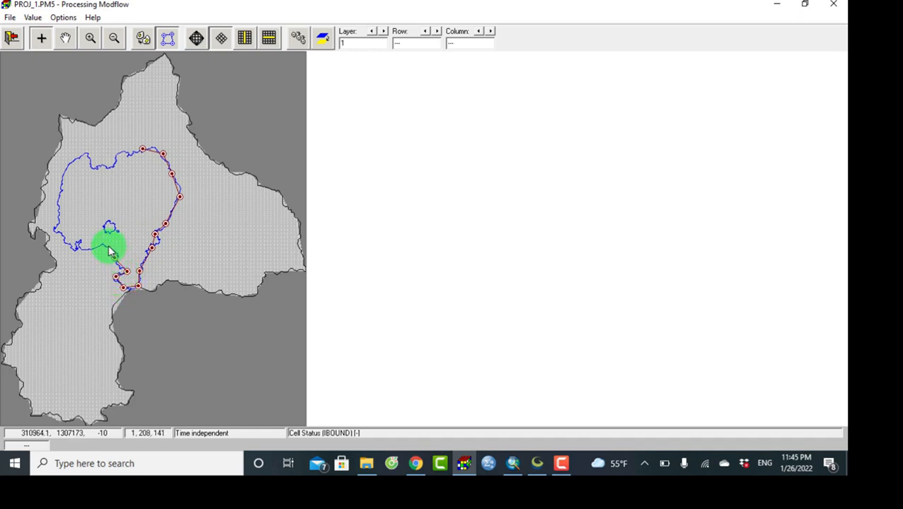
click(104, 246)
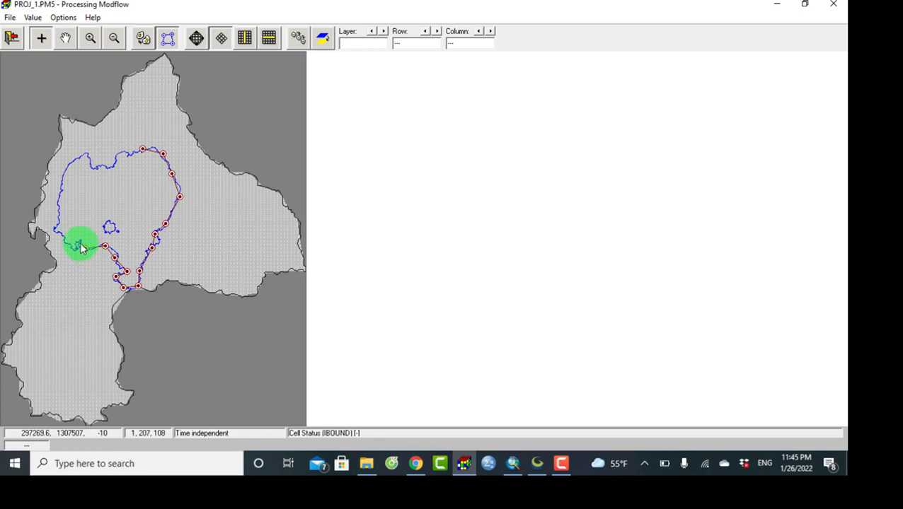
click(79, 242)
click(74, 250)
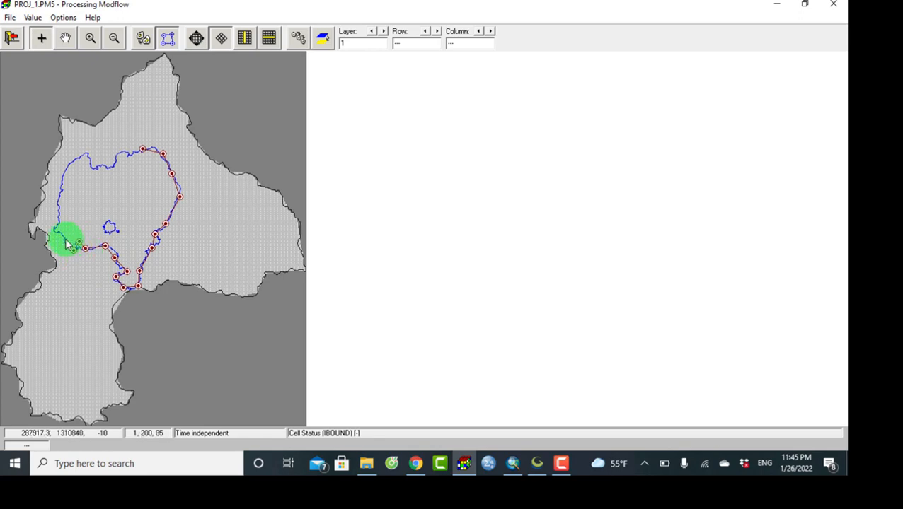
click(64, 239)
click(54, 229)
click(58, 207)
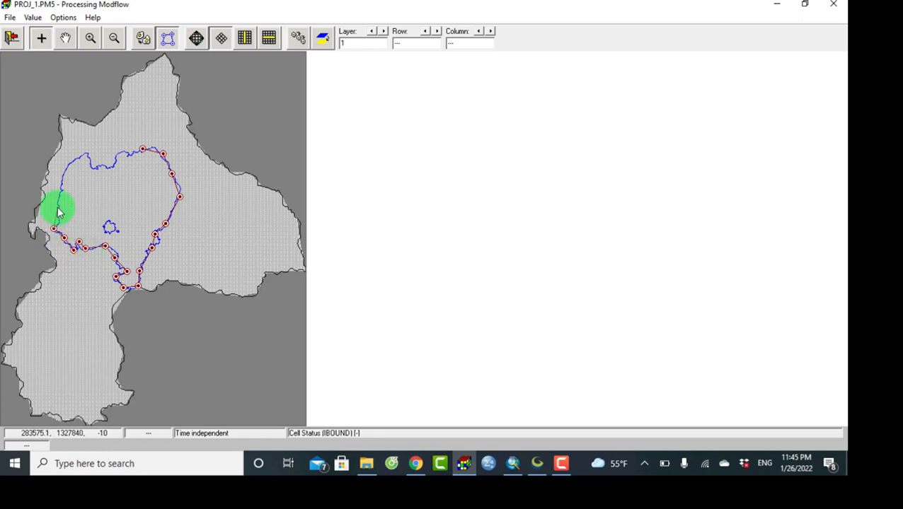
click(61, 179)
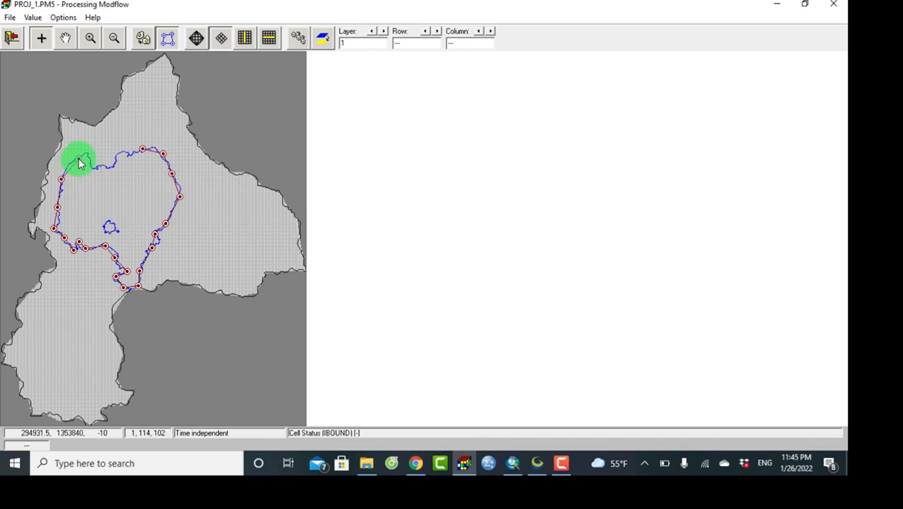
click(78, 158)
click(87, 155)
click(111, 165)
click(120, 153)
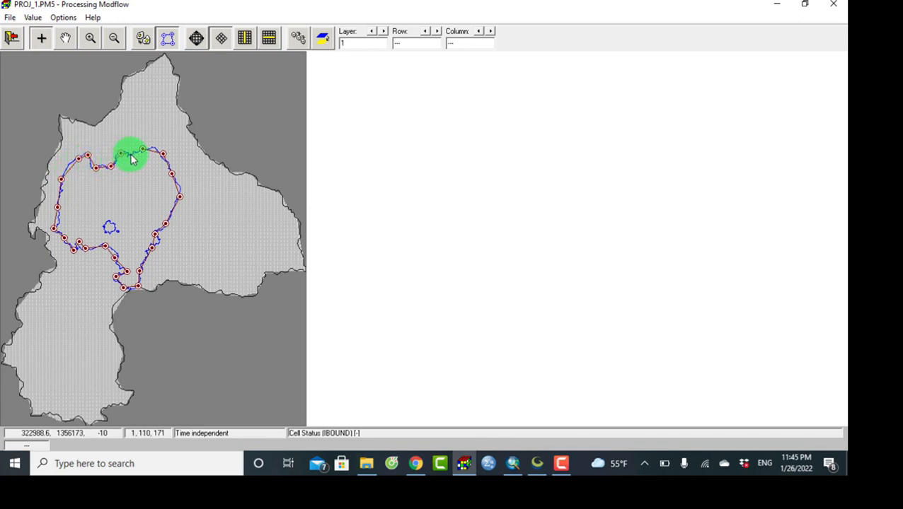
click(143, 157)
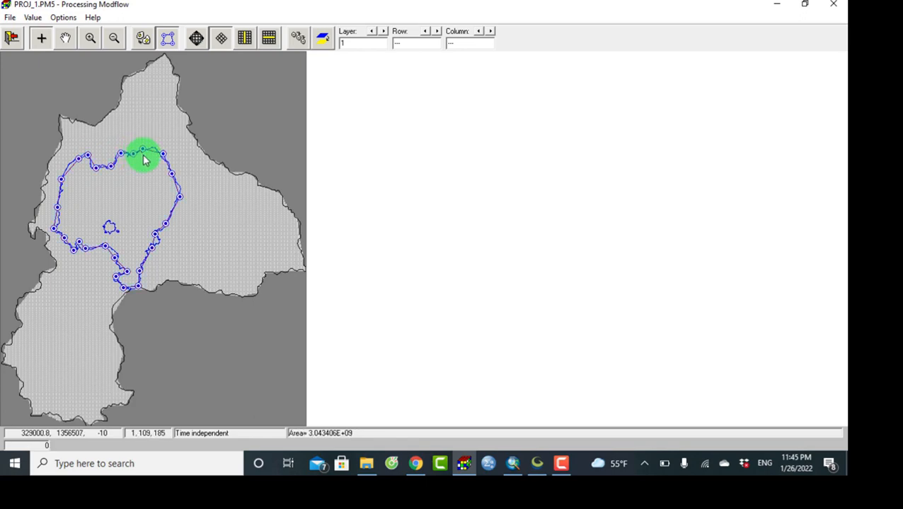
- Set the lake polygon's cell status (IBOUND) to -1 and transfer that value to the cells inside it
click(143, 161)
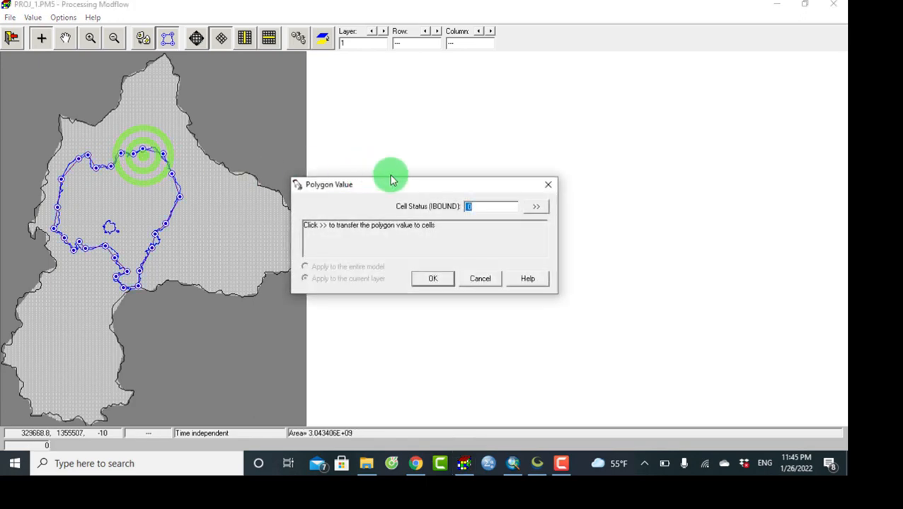
click(469, 206)
drag(469, 206, 476, 207)
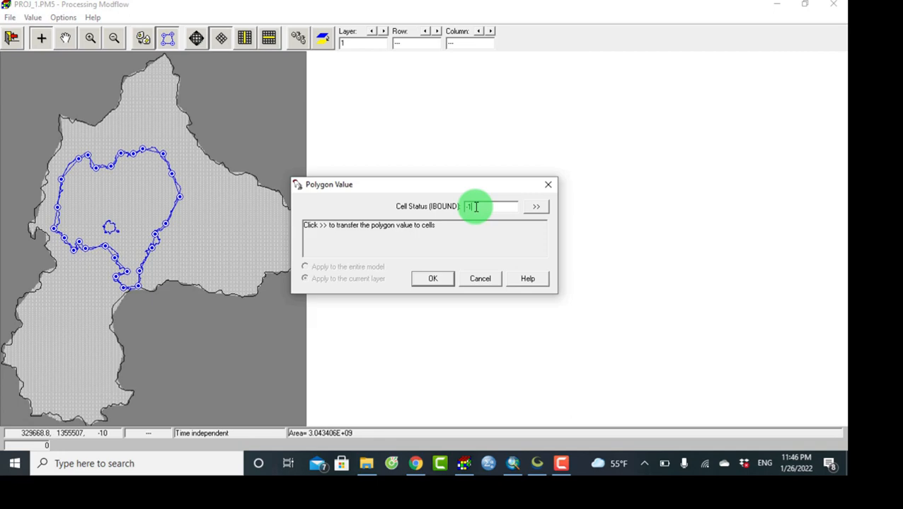
click(532, 210)
click(432, 280)
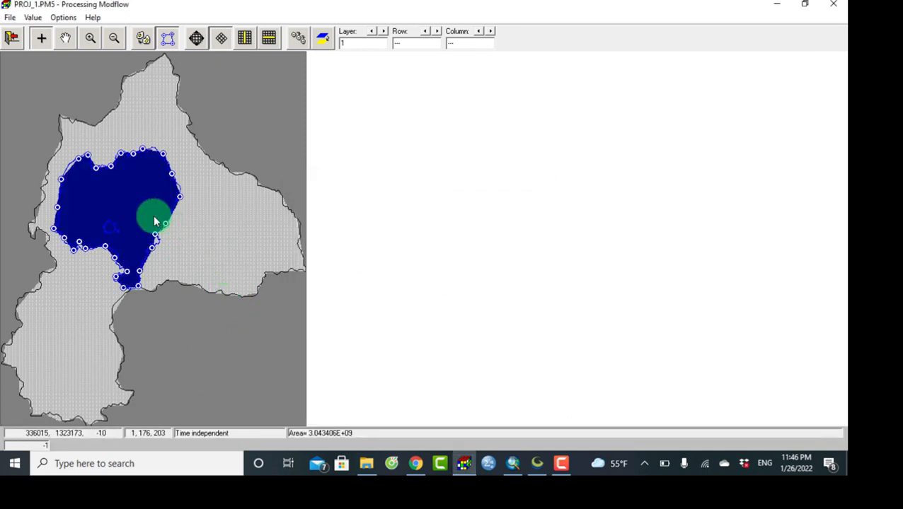
- Delete the traced lake polygon, then leave the cell status editor and save the IBOUND changes
click(158, 167)
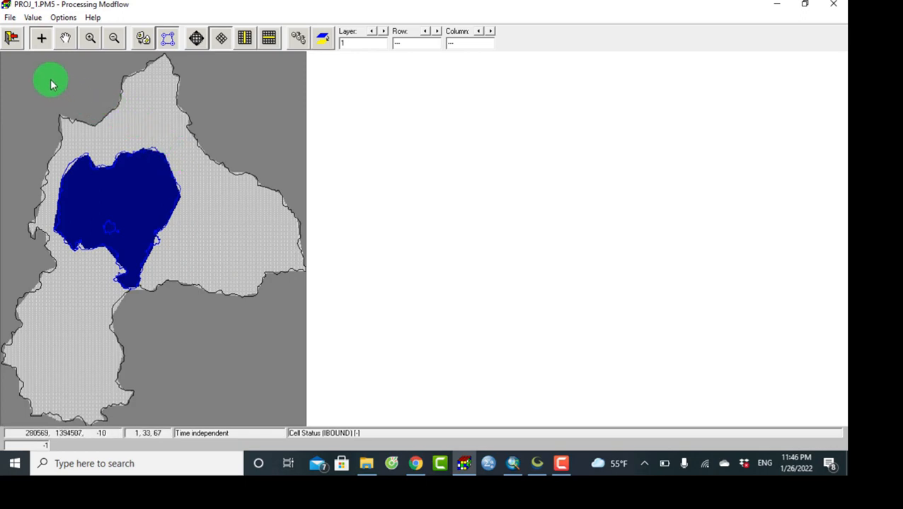
click(16, 42)
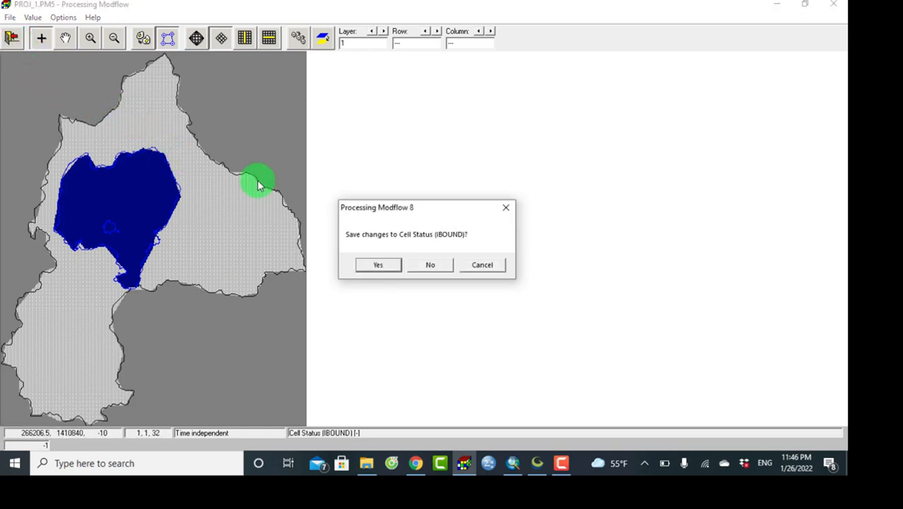
click(376, 266)
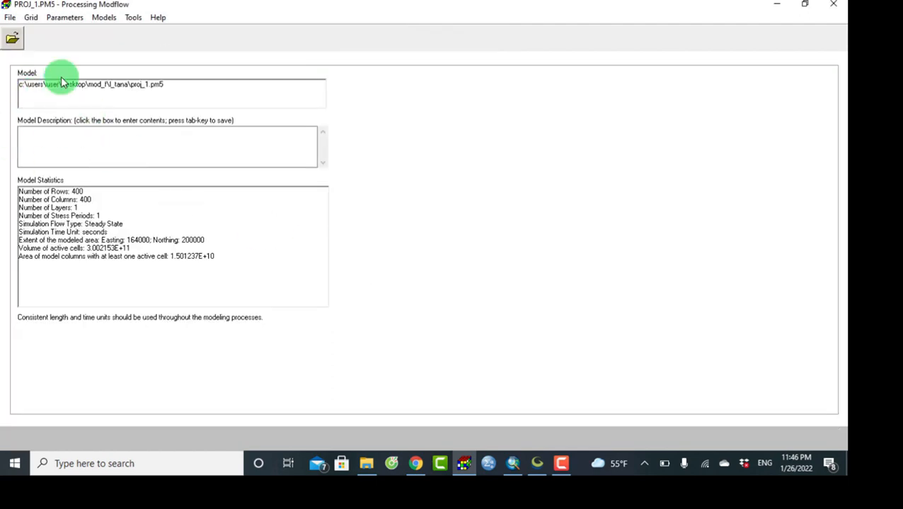
click(36, 20)
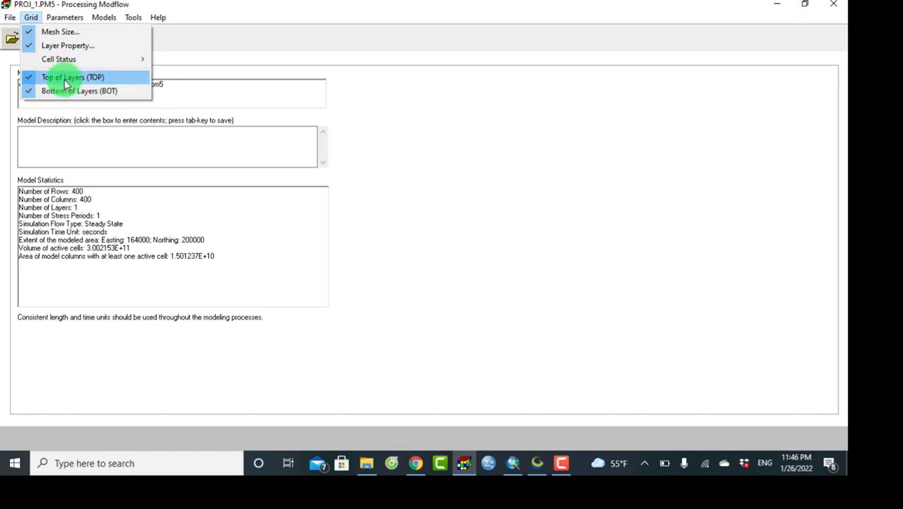
mouse_move(36, 60)
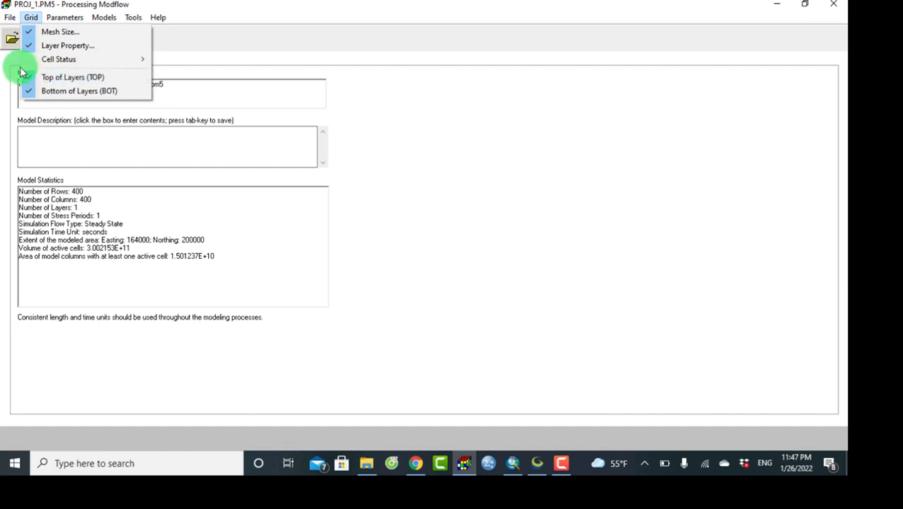
click(180, 18)
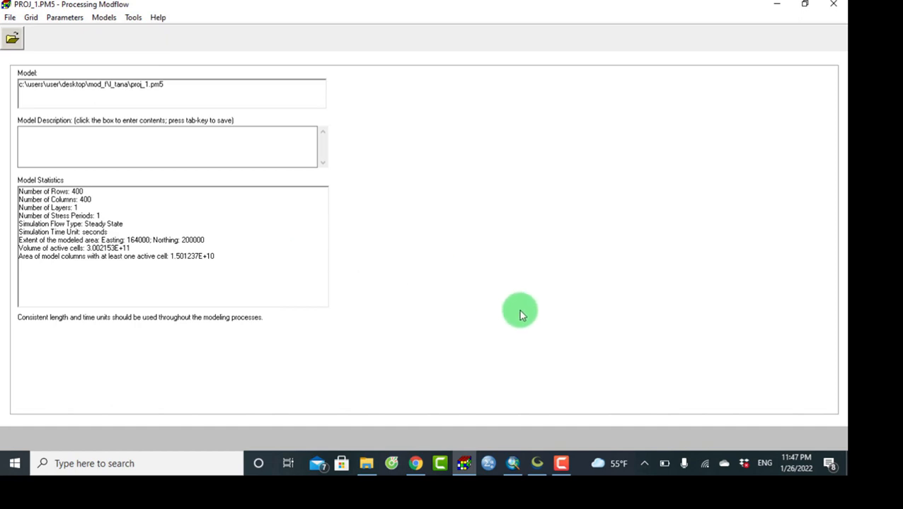
- Switch to Global Mapper and load the elevation grid w001001.adf from Mod_f\Tana basin 2\ethiodem90
click(537, 463)
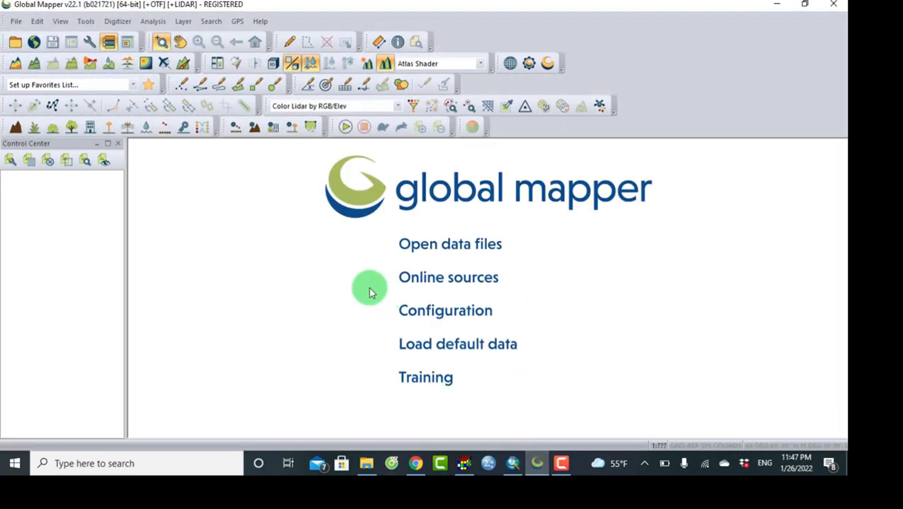
click(16, 22)
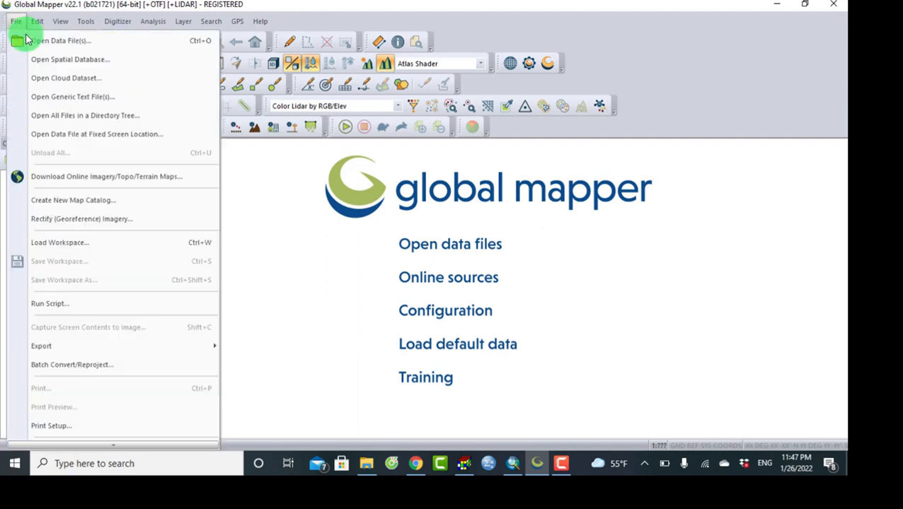
click(28, 41)
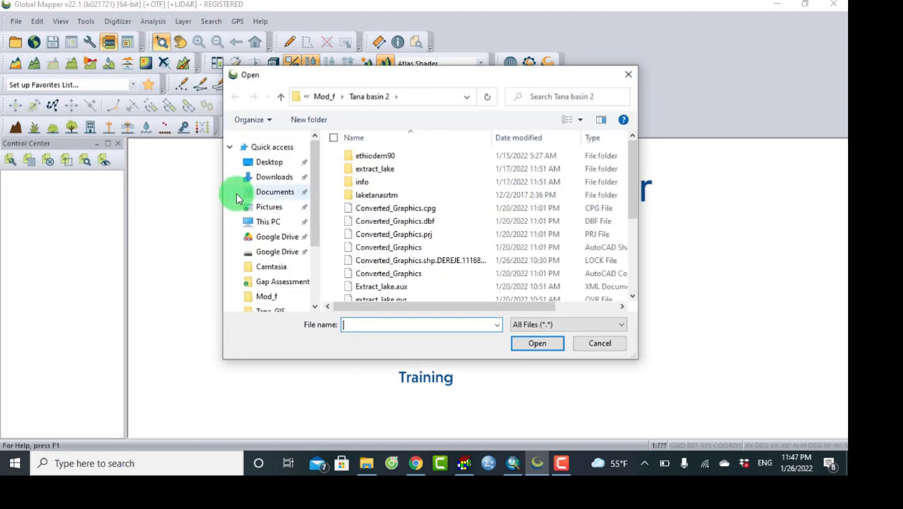
drag(445, 86, 406, 83)
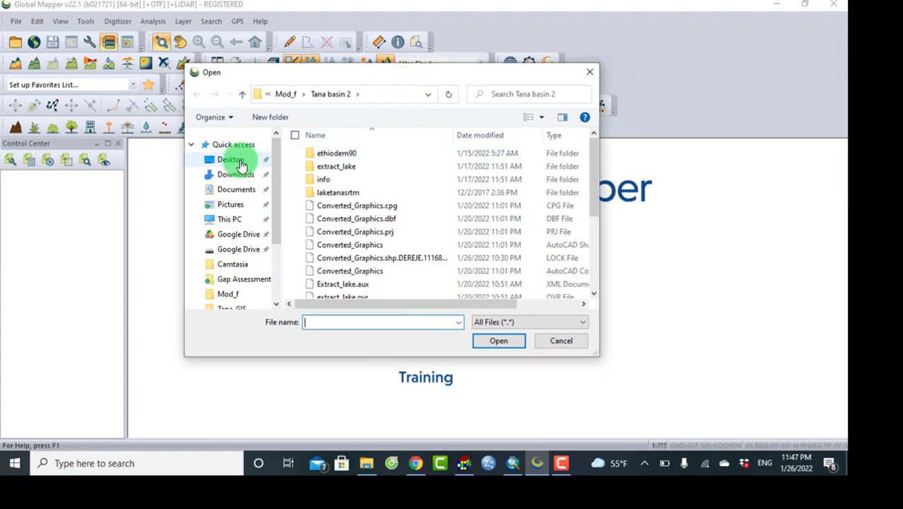
double_click(336, 156)
scroll(389, 258, down, 3)
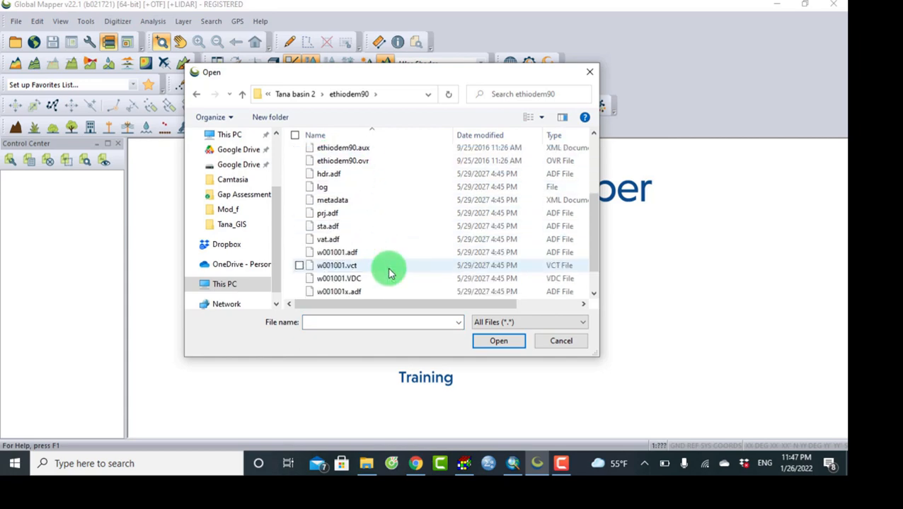
click(352, 253)
click(483, 340)
click(388, 276)
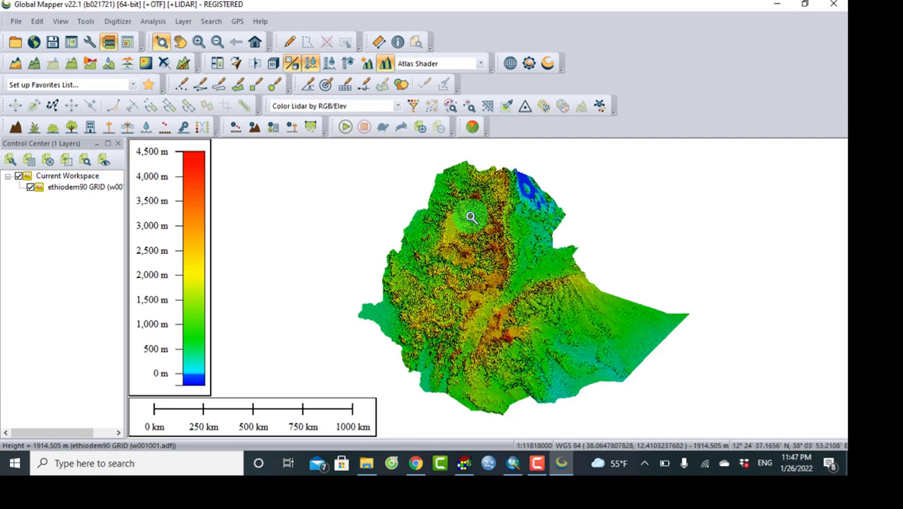
- Start opening another data file and browse to the folder Mod_f\Tana\Tana_GIS
click(17, 21)
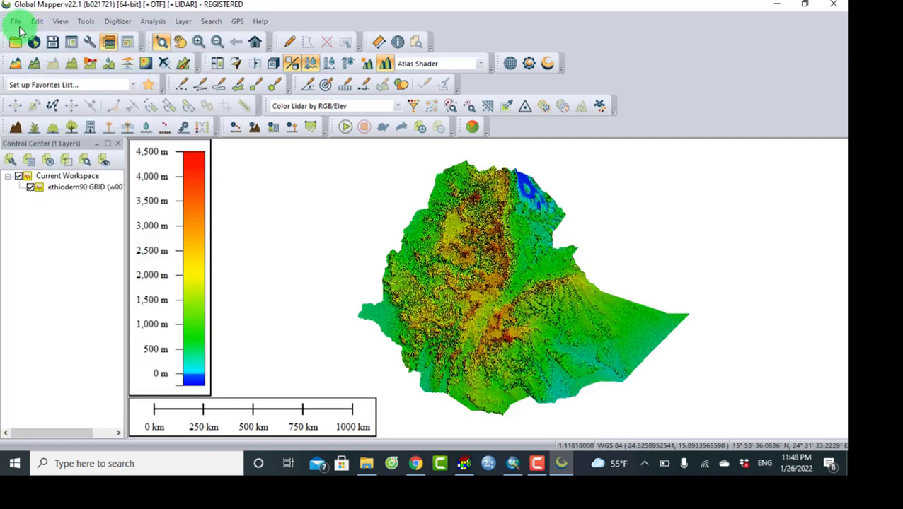
mouse_move(16, 22)
click(32, 40)
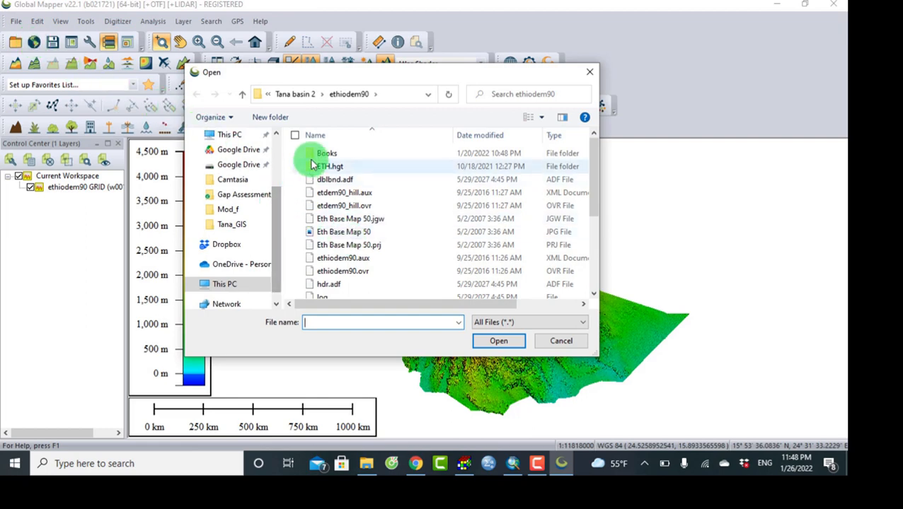
click(294, 94)
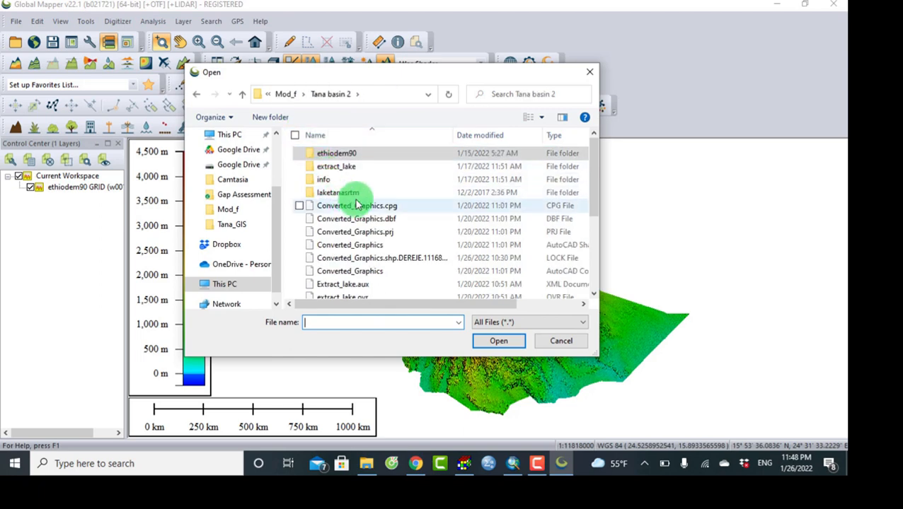
scroll(383, 233, down, 3)
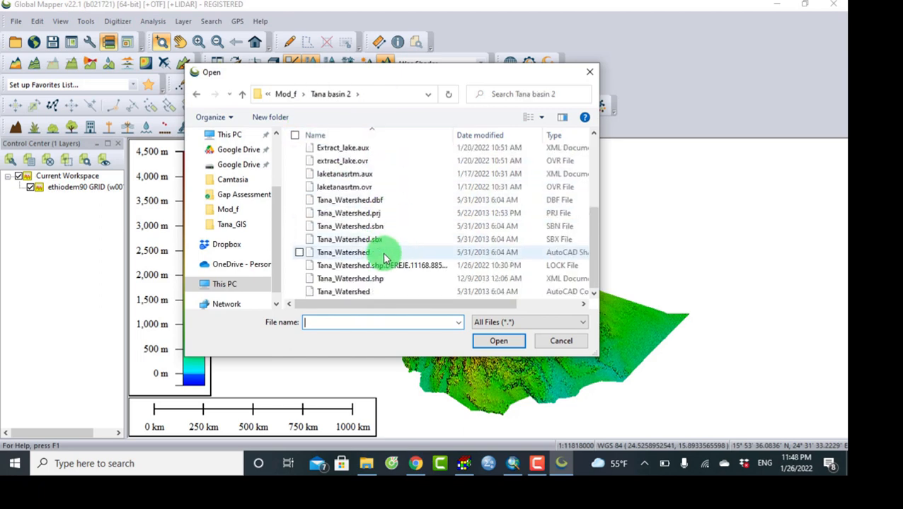
click(343, 253)
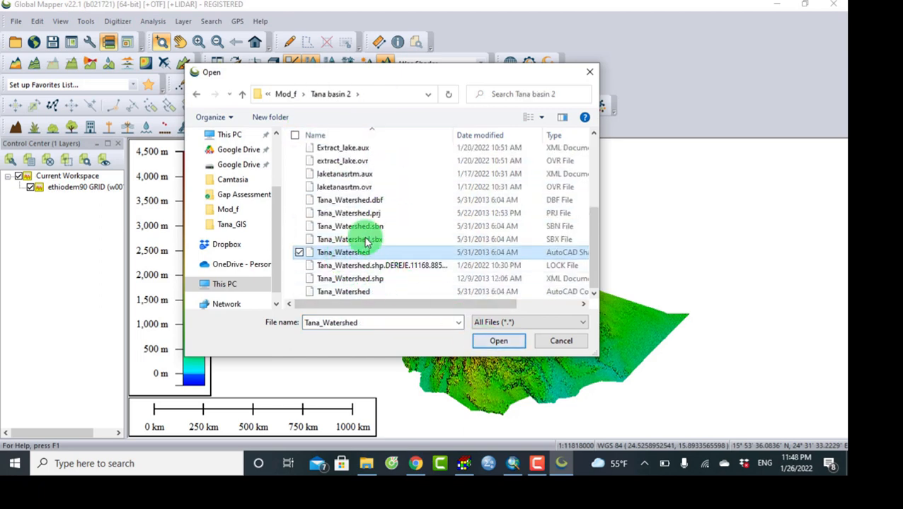
click(242, 97)
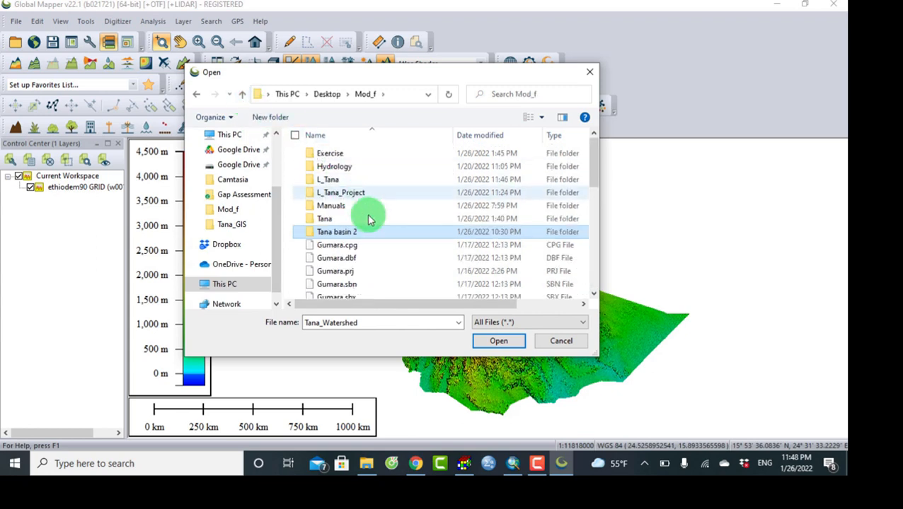
click(336, 221)
double_click(336, 221)
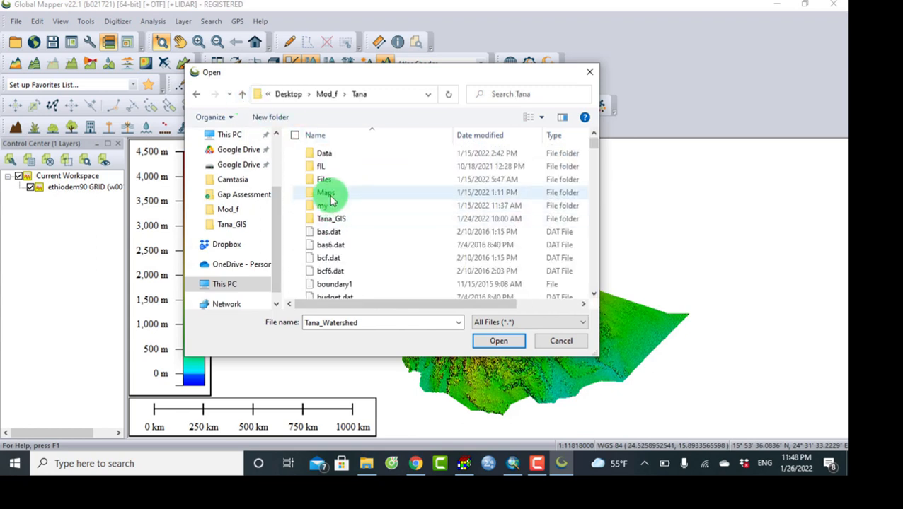
double_click(338, 219)
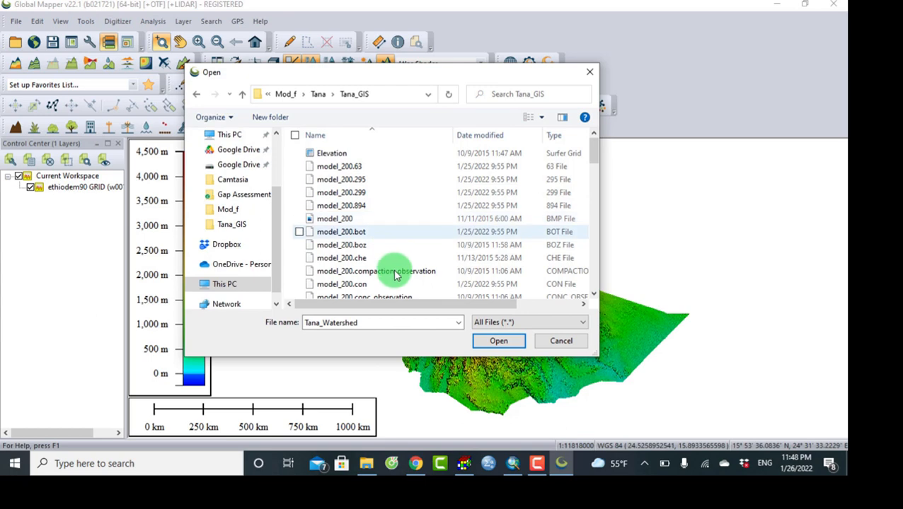
- Load the Tana_Basin shapefile from the Tana_GIS folder and turn off the display of its layer
scroll(396, 269, down, 8)
scroll(395, 283, down, 4)
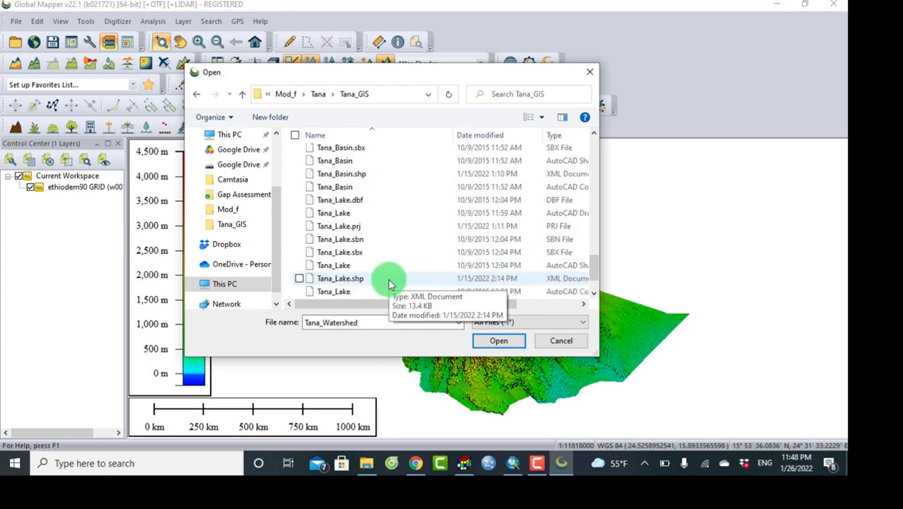
scroll(388, 284, down, 1)
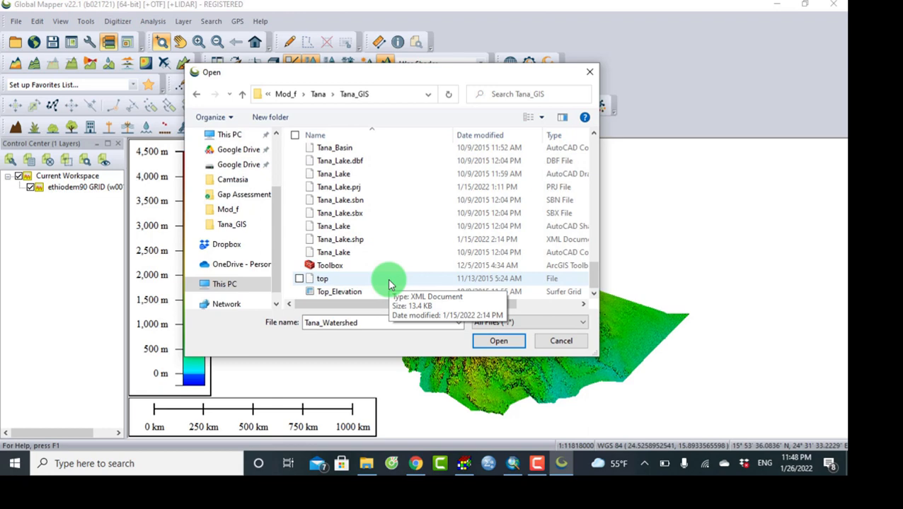
scroll(388, 283, up, 3)
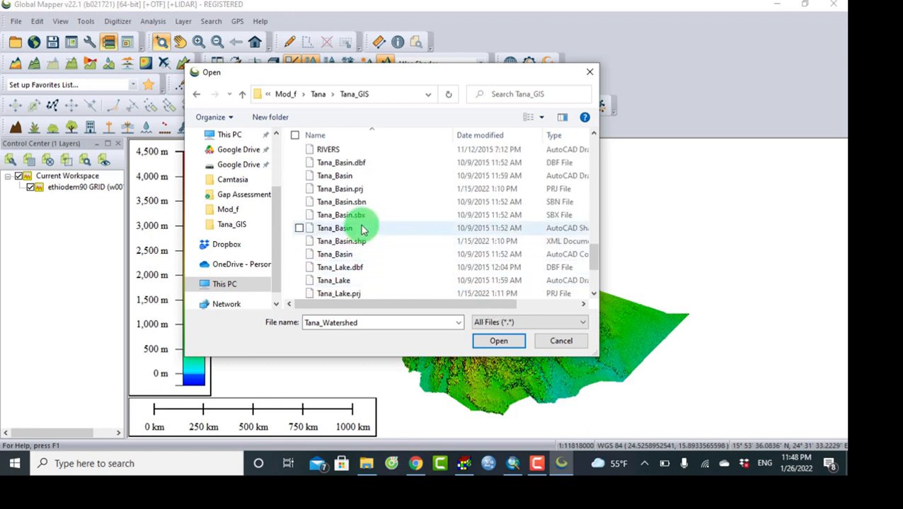
click(359, 228)
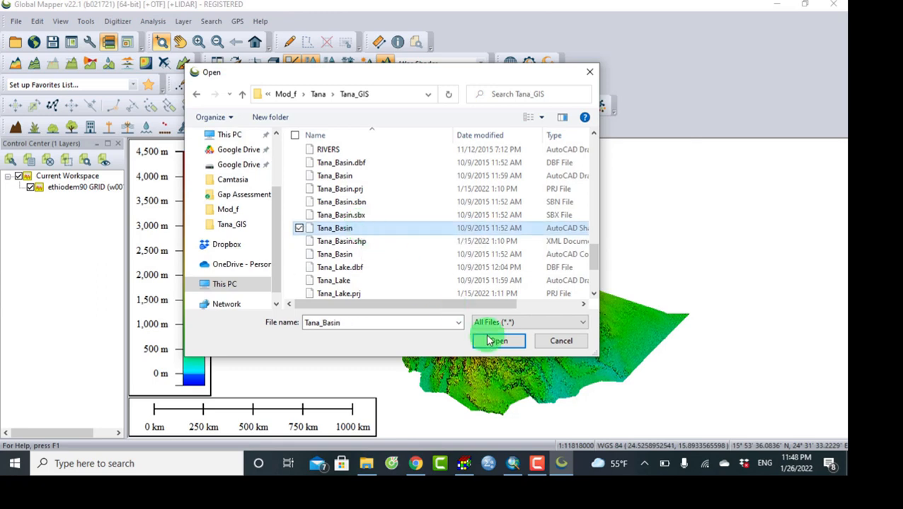
click(489, 341)
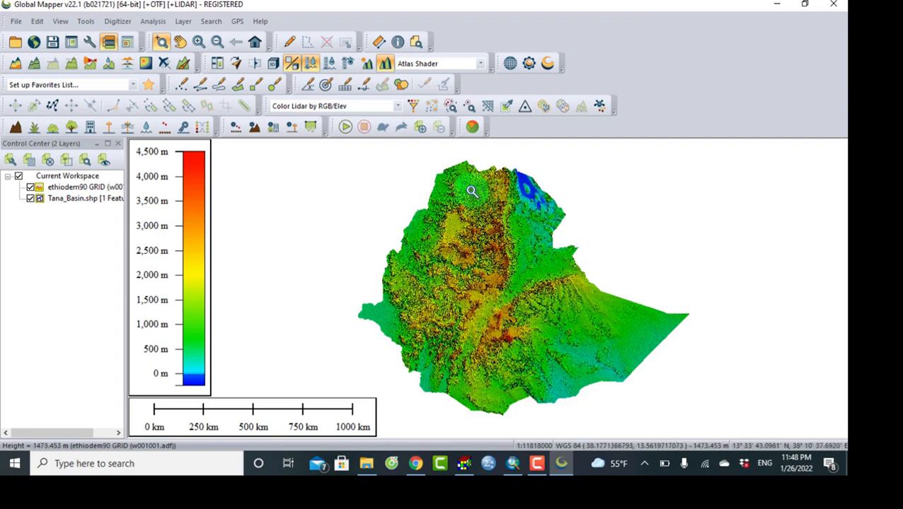
drag(463, 187, 514, 237)
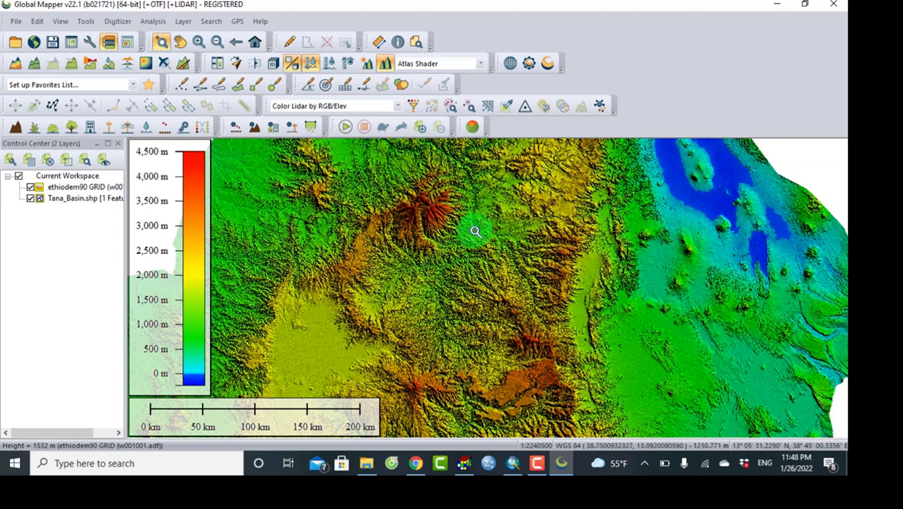
click(31, 199)
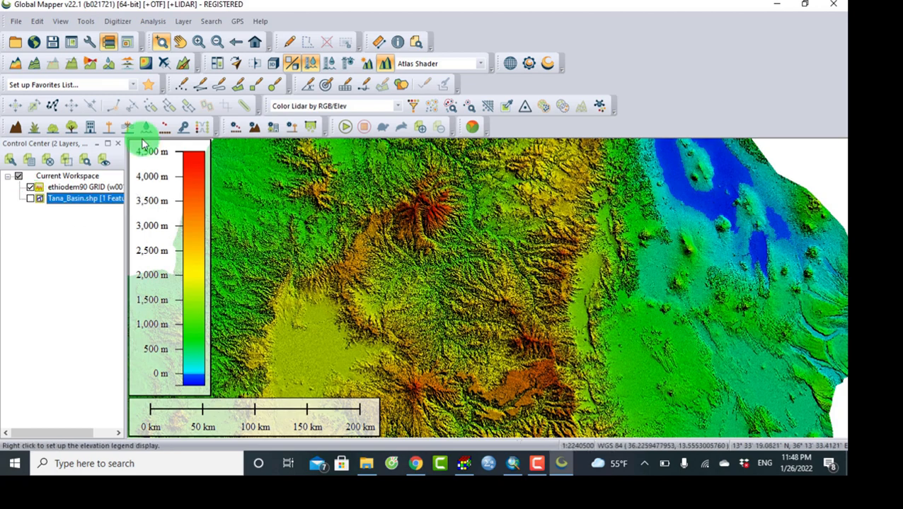
- Start opening another data file and look through the contents of the Mod_f\Tana folder
click(15, 21)
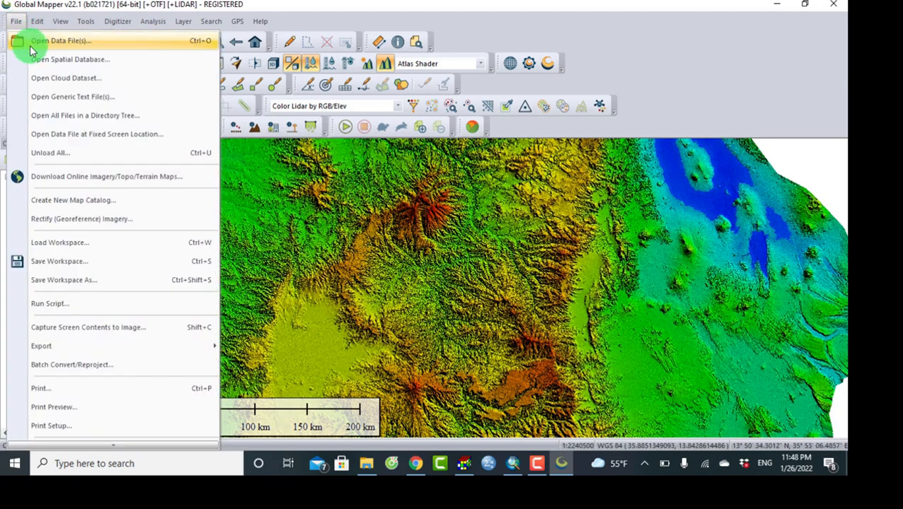
click(32, 42)
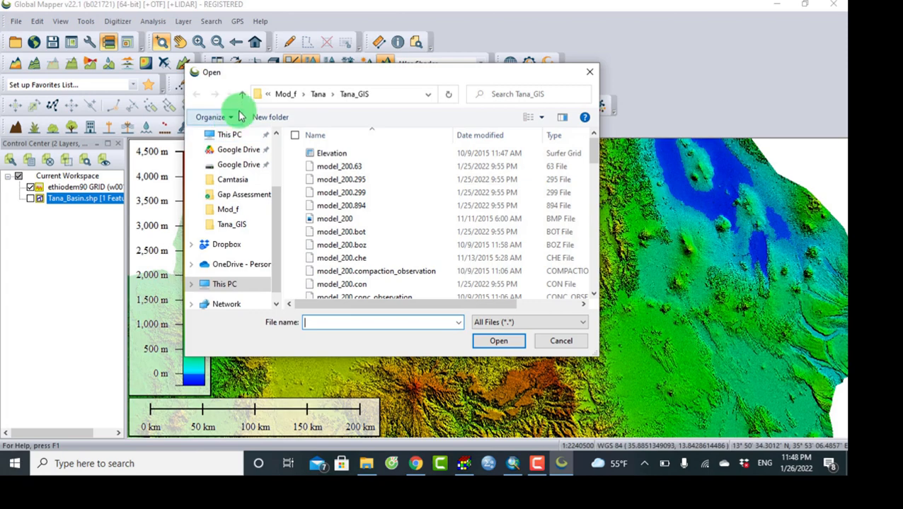
click(242, 95)
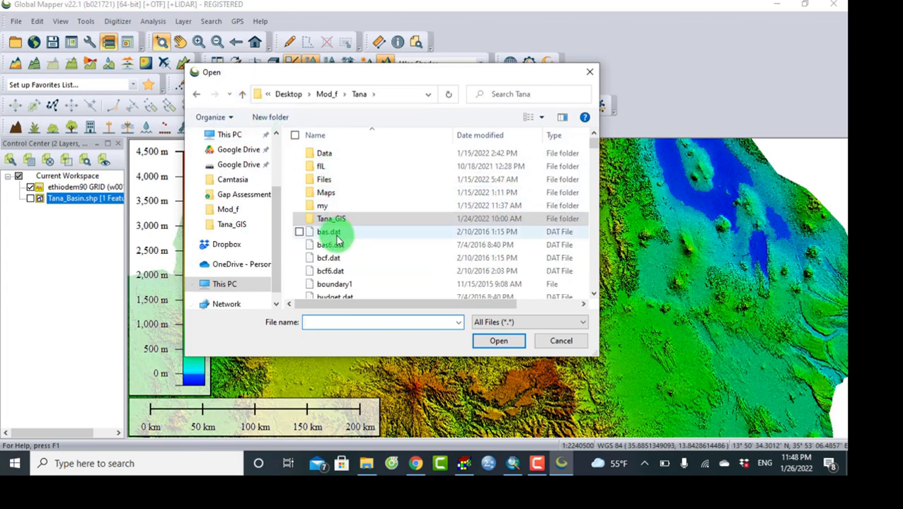
scroll(344, 253, down, 3)
scroll(344, 253, down, 10)
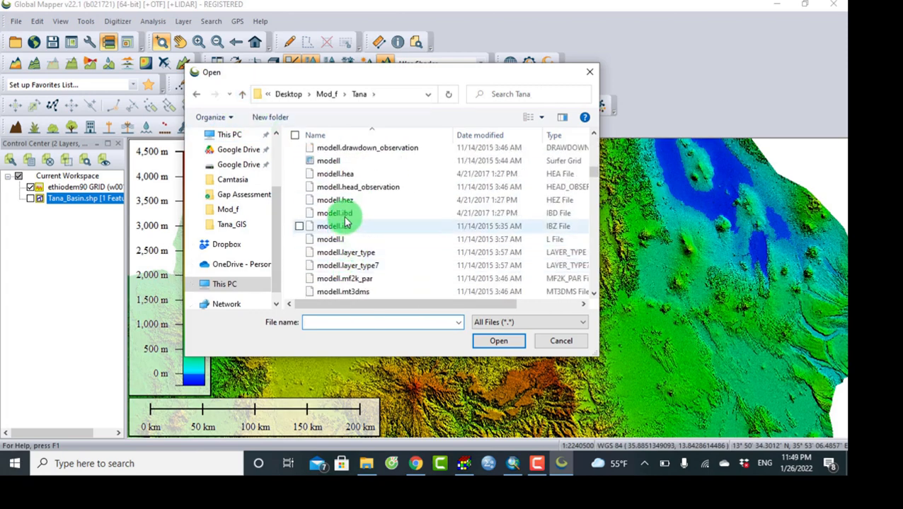
scroll(343, 208, down, 5)
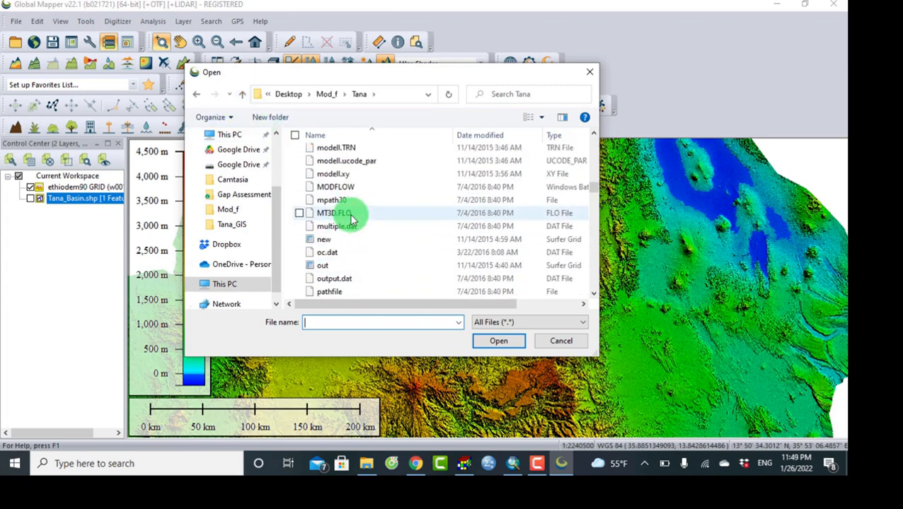
- Load the Tana_Watershed shapefile from the folder Mod_f\Tana basin 2
click(326, 94)
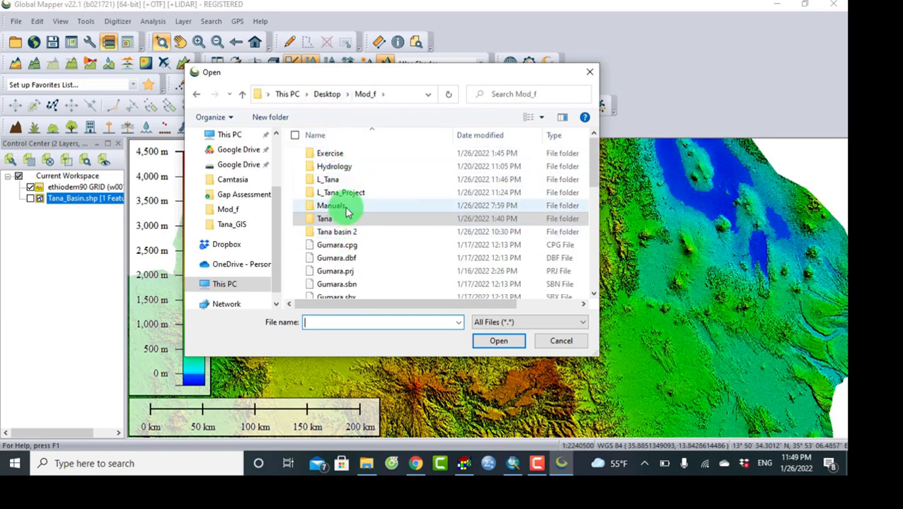
click(358, 233)
double_click(357, 233)
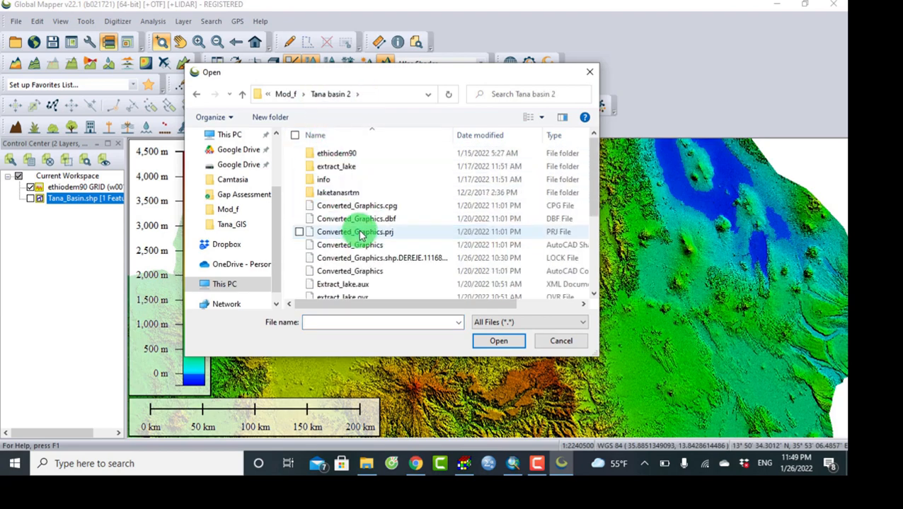
scroll(375, 254, down, 3)
scroll(377, 264, down, 1)
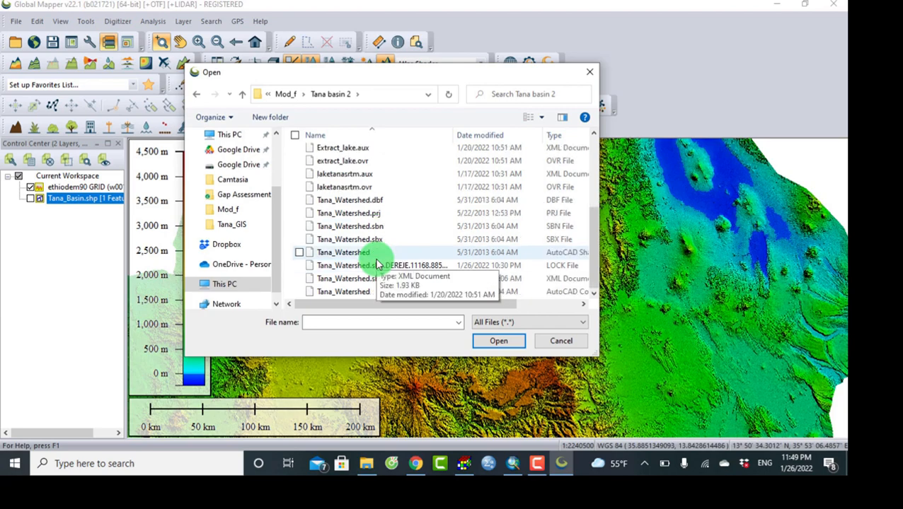
click(353, 253)
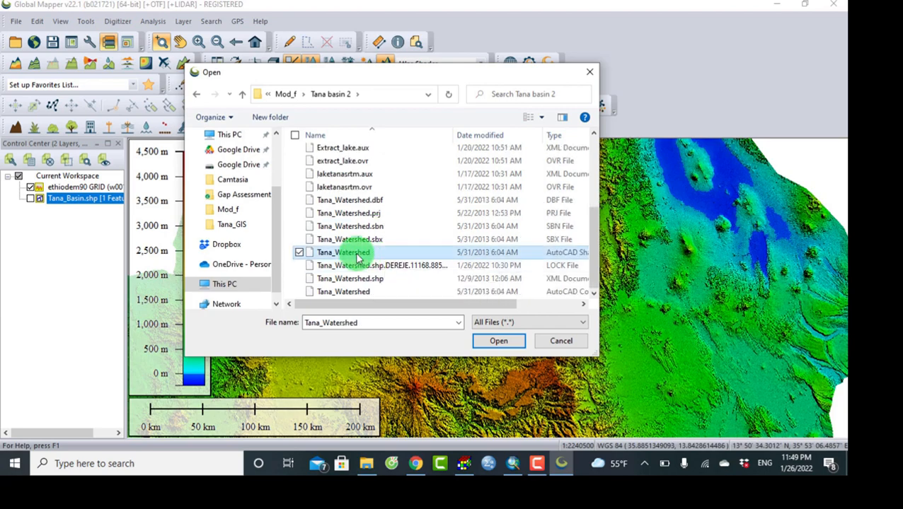
click(484, 342)
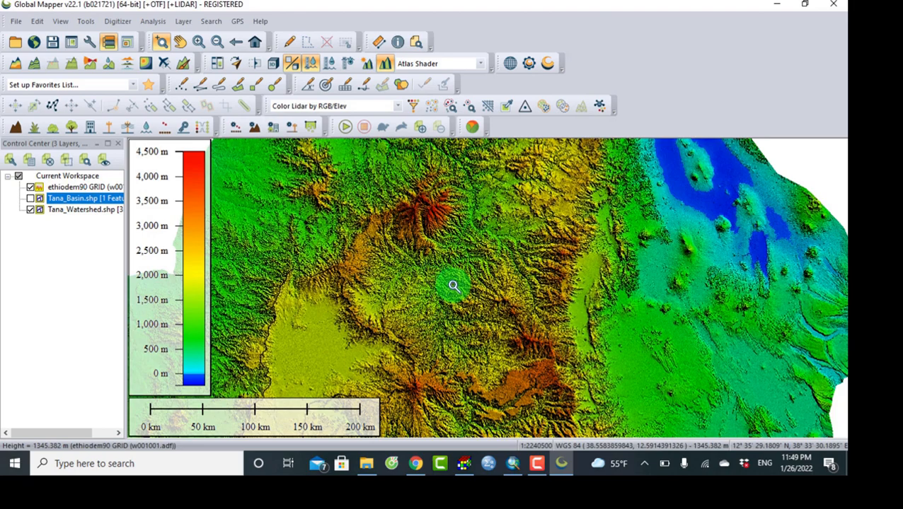
scroll(433, 288, up, 1)
scroll(368, 272, down, 2)
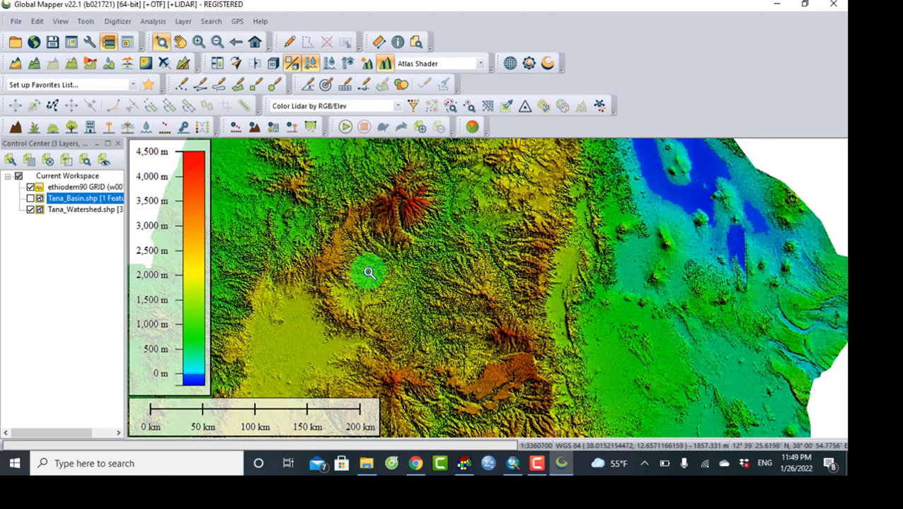
scroll(368, 273, up, 2)
scroll(368, 273, down, 2)
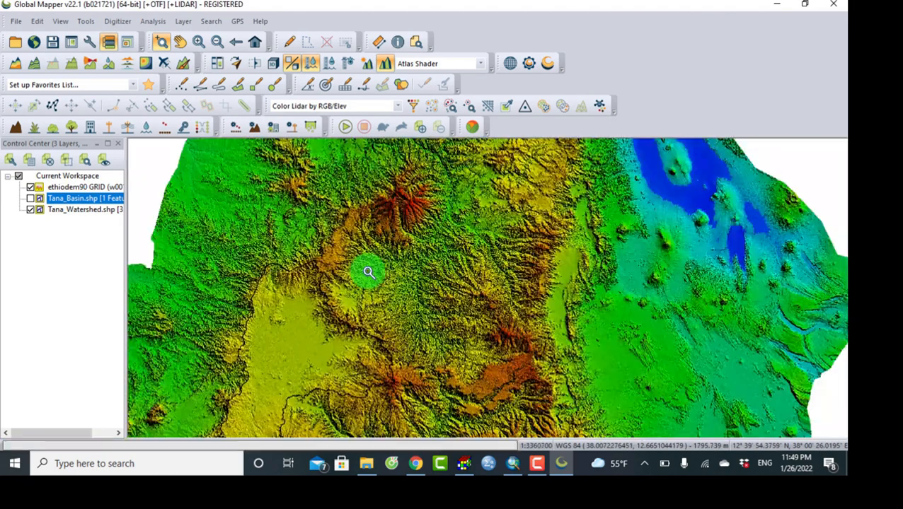
scroll(369, 272, down, 2)
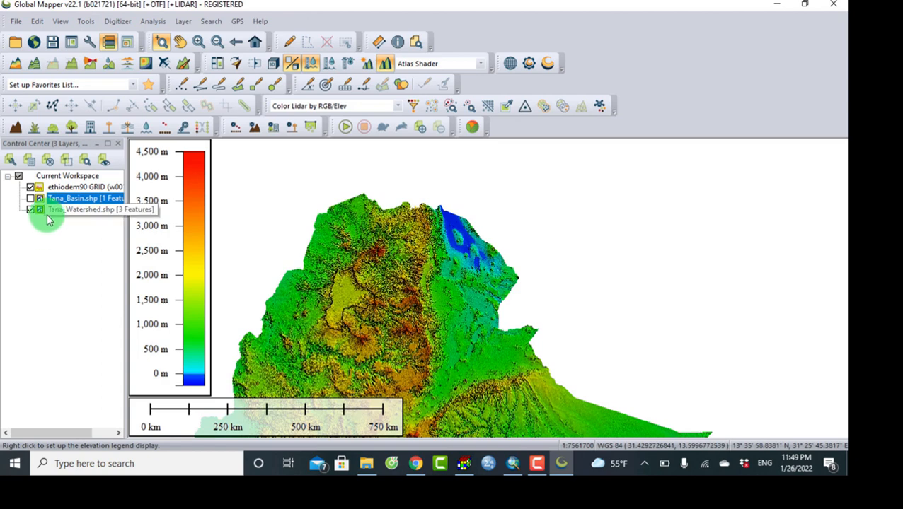
- Open the projection configuration and set the datum to ADINDAN
click(60, 21)
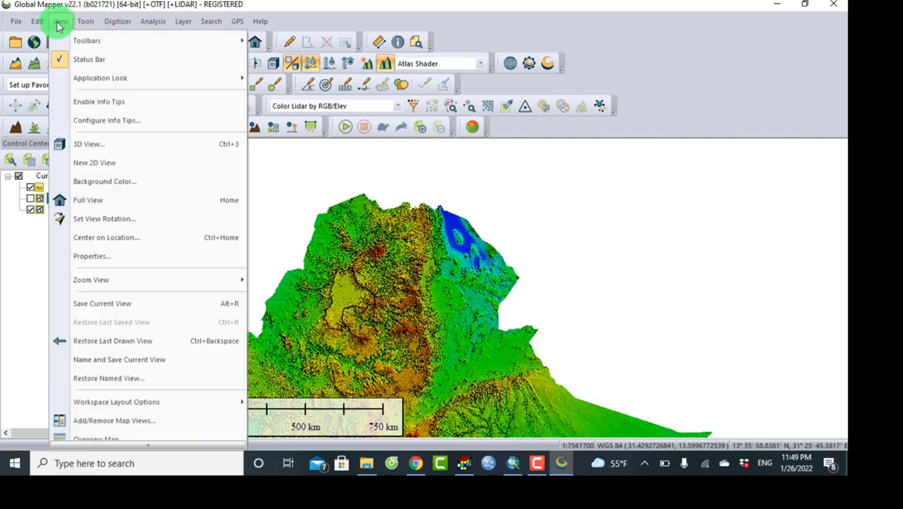
mouse_move(84, 23)
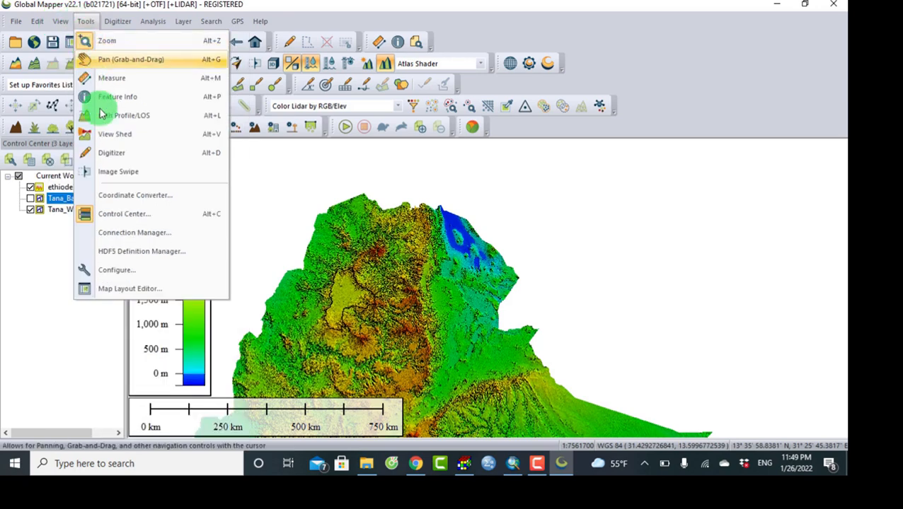
click(109, 269)
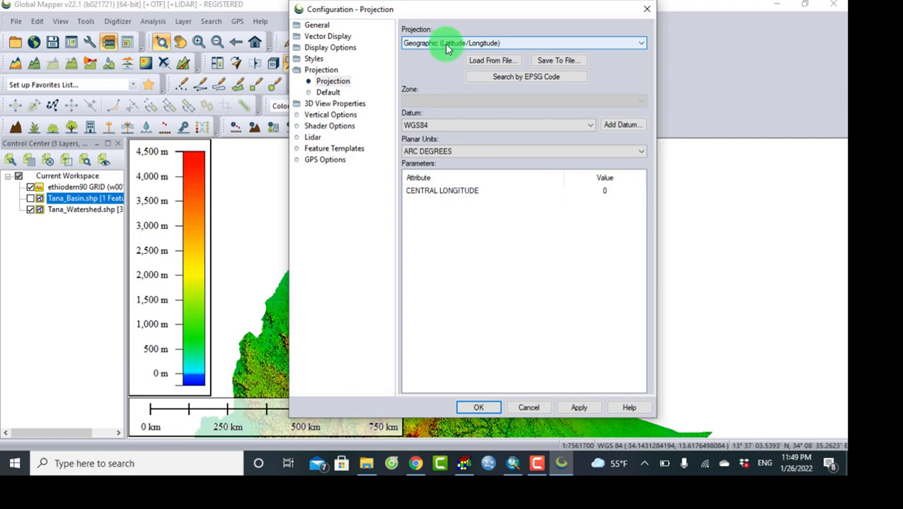
click(435, 124)
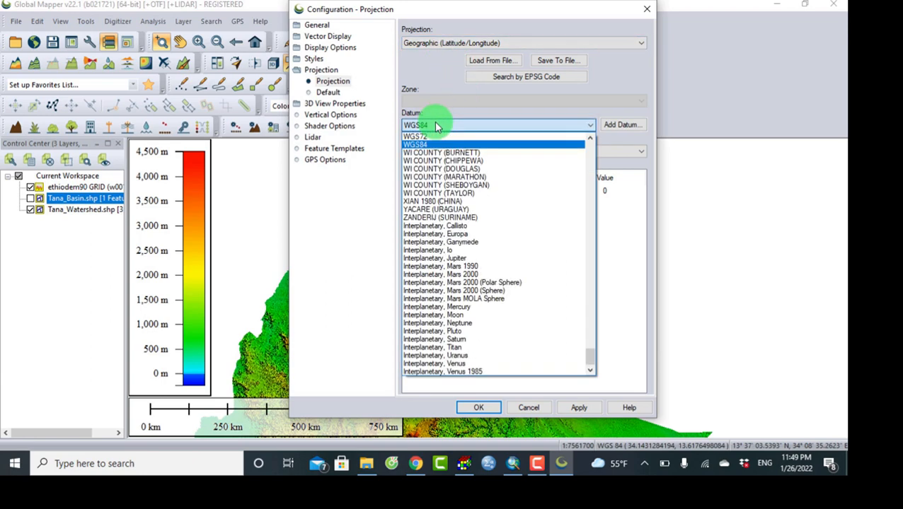
key(a)
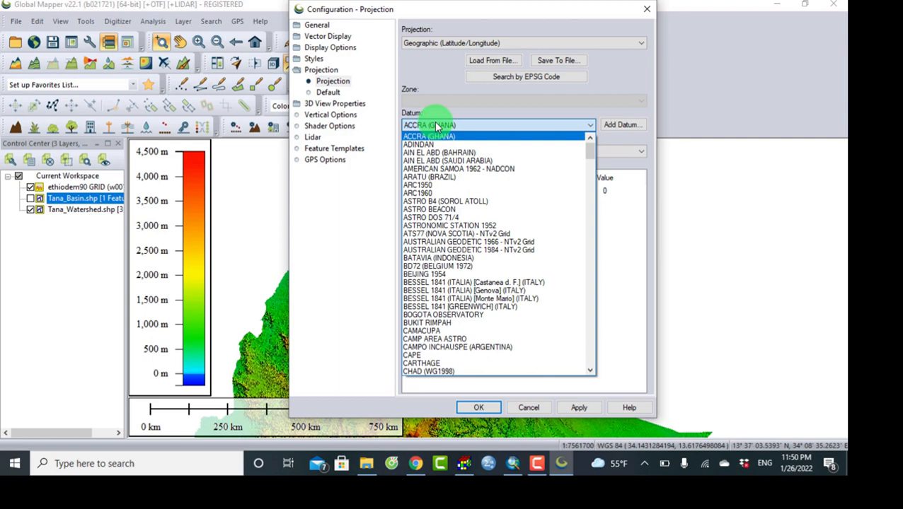
click(421, 145)
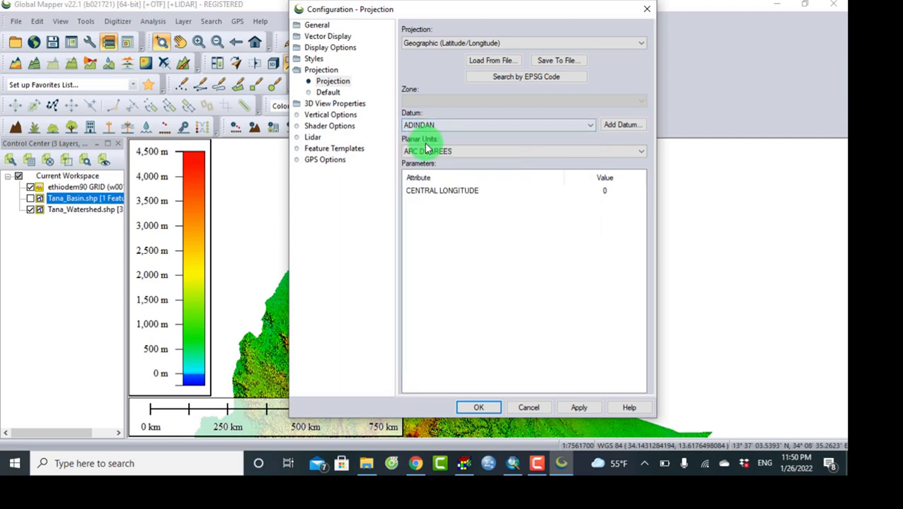
- Set the projection to UTM zone 37 (36°E - 42°E - Northern Hemisphere) and apply the configuration
click(478, 46)
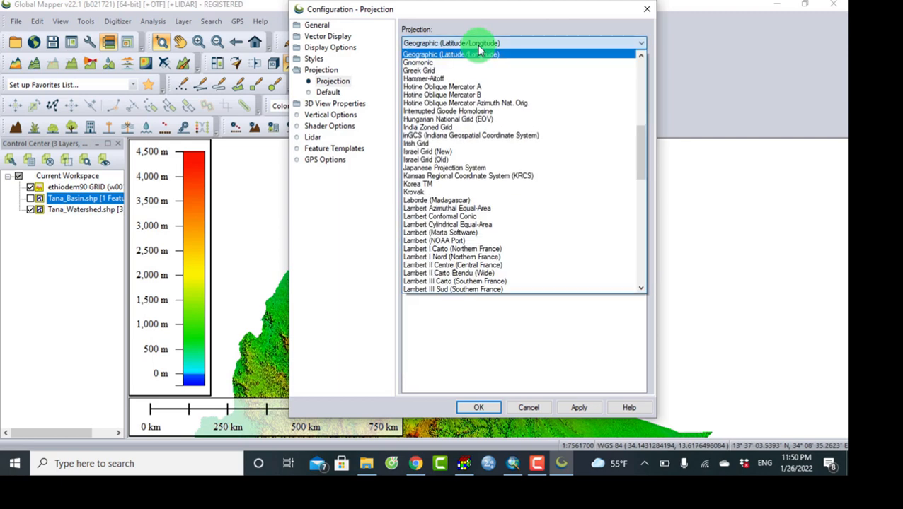
key(u)
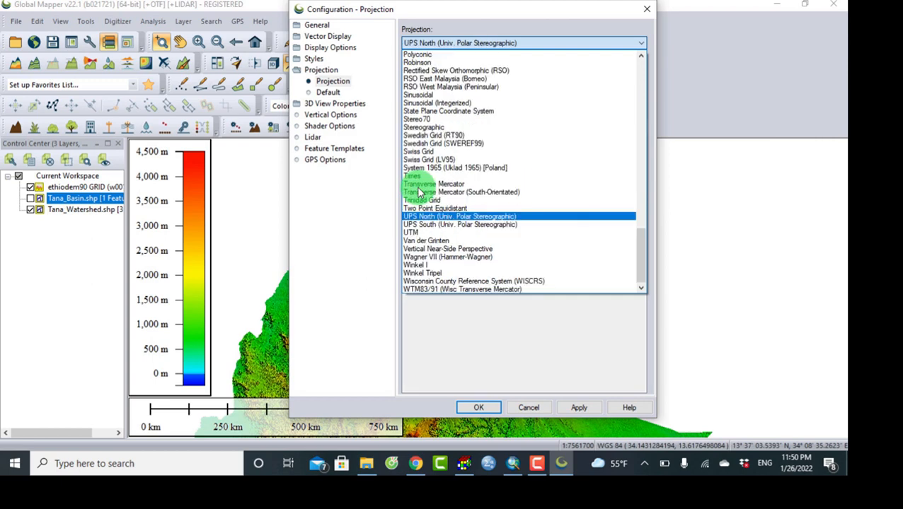
click(412, 232)
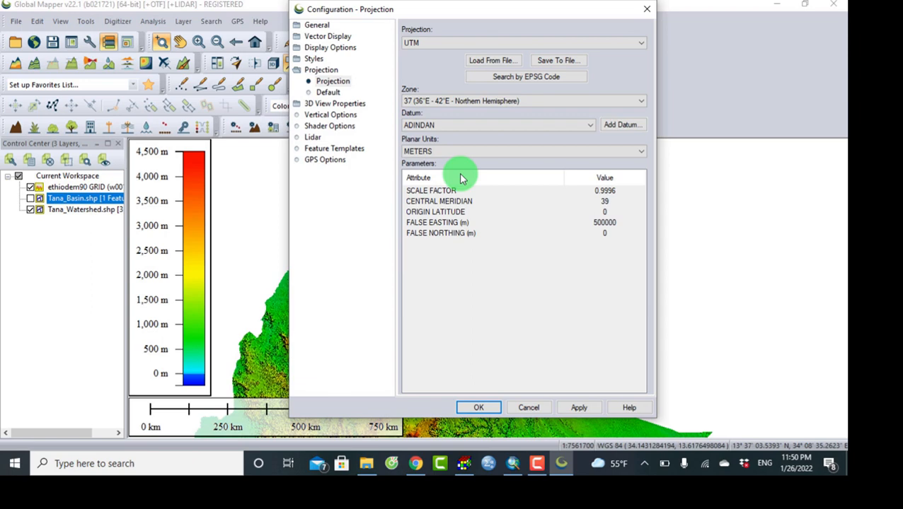
click(475, 101)
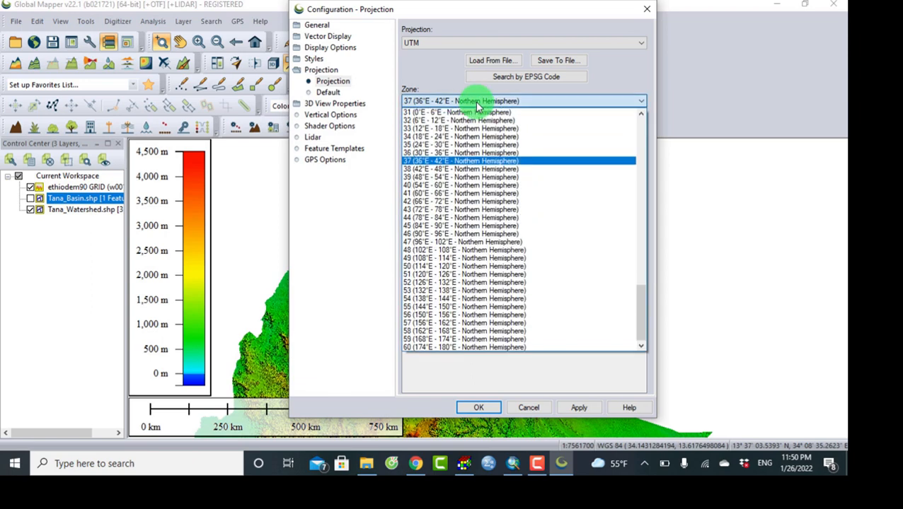
click(440, 161)
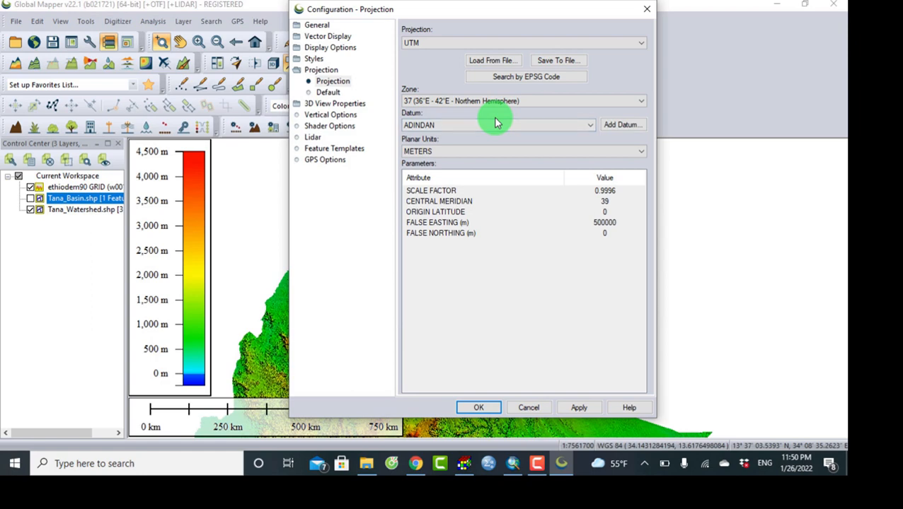
click(577, 408)
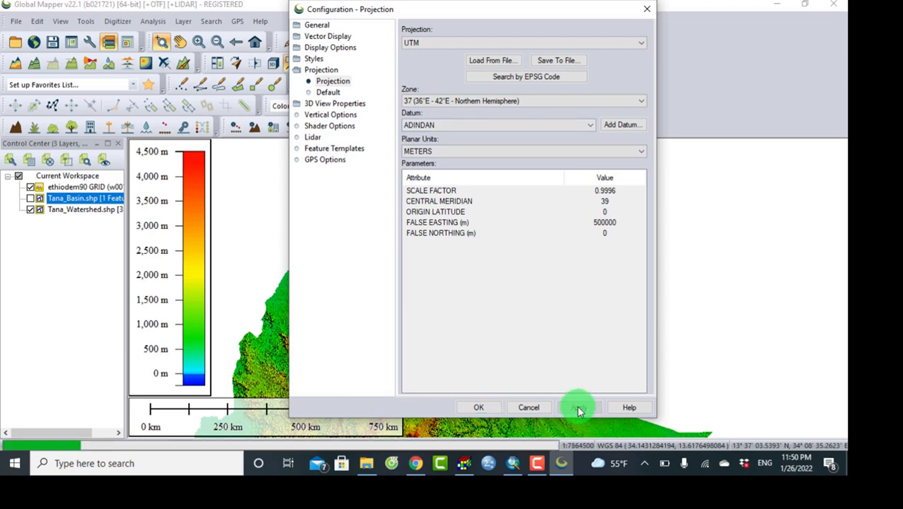
click(472, 407)
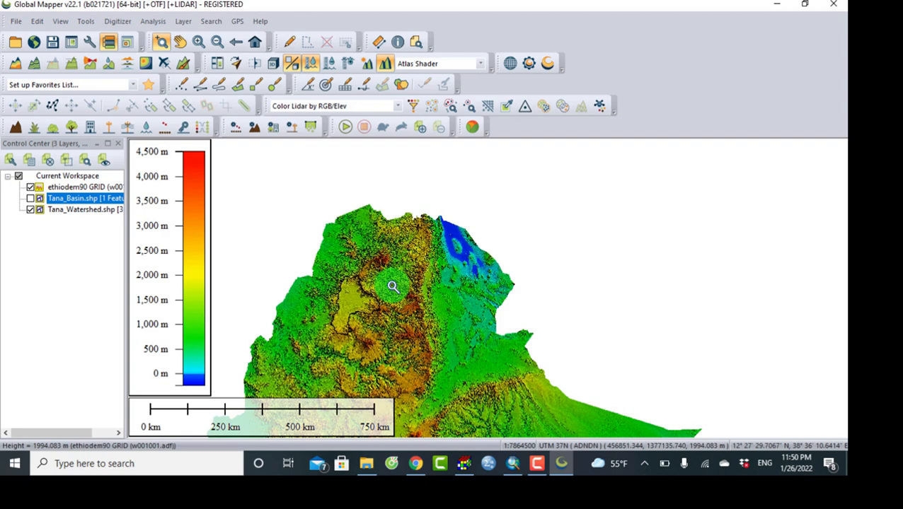
- Activate the Digitizer tool and select the Tana watershed area feature on the map
click(86, 22)
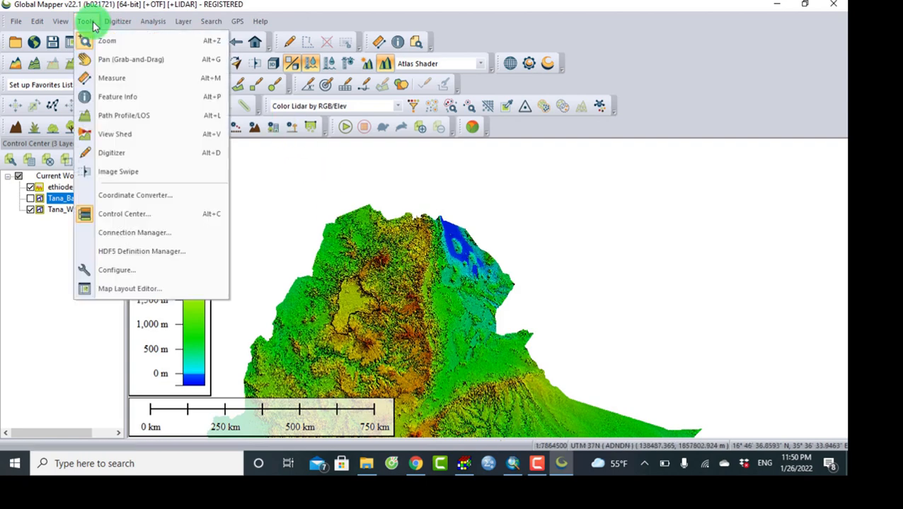
click(111, 153)
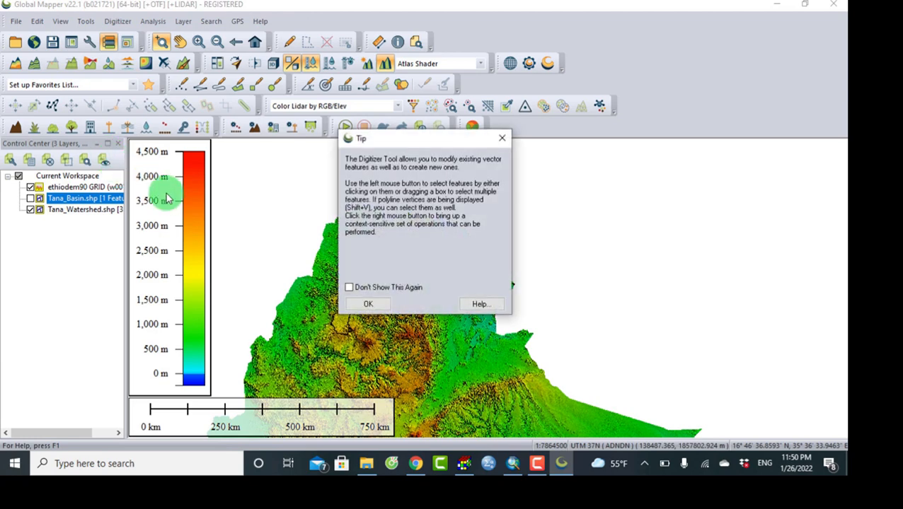
click(365, 306)
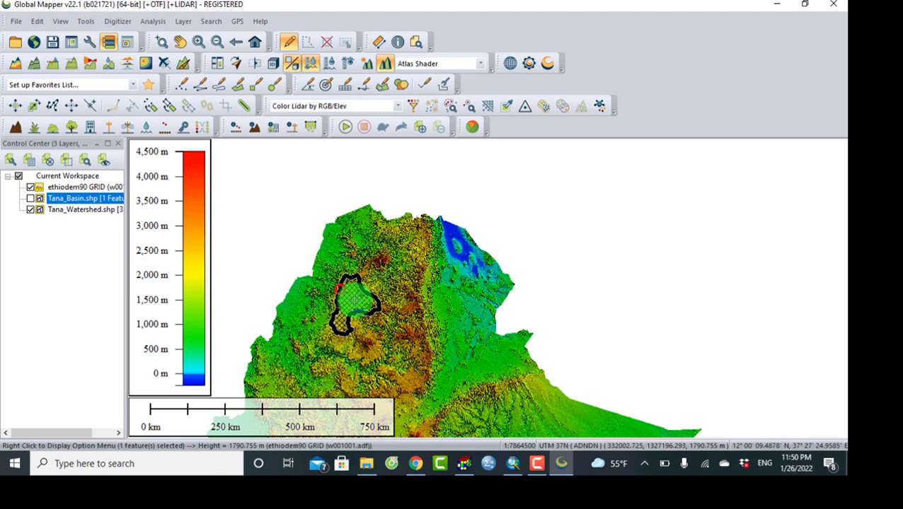
right_click(352, 298)
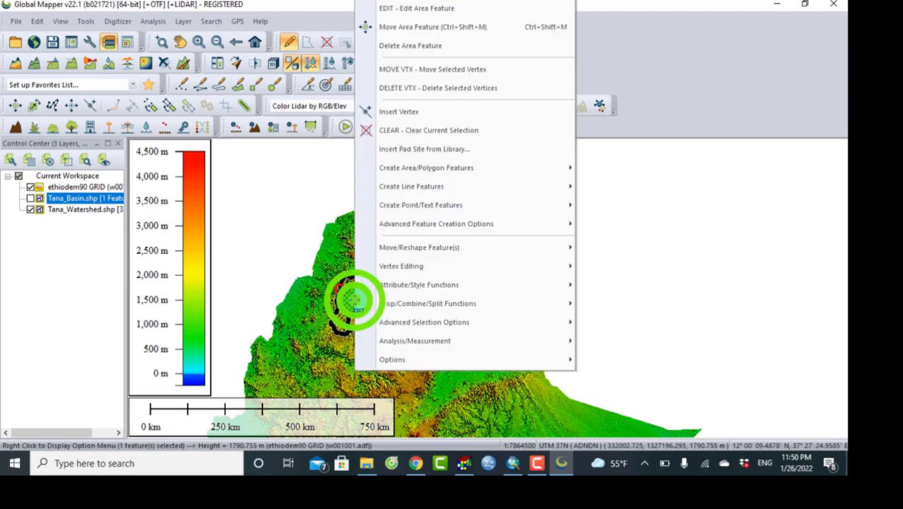
click(396, 9)
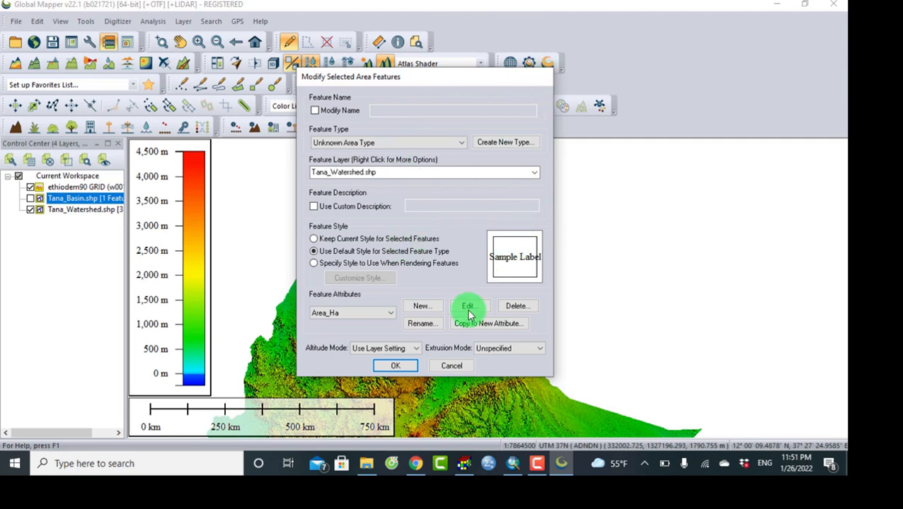
click(445, 365)
right_click(354, 302)
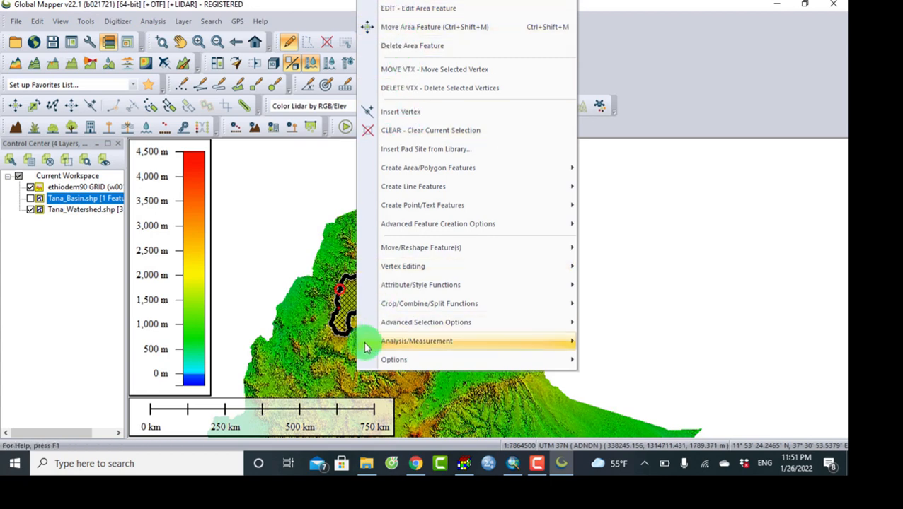
click(330, 339)
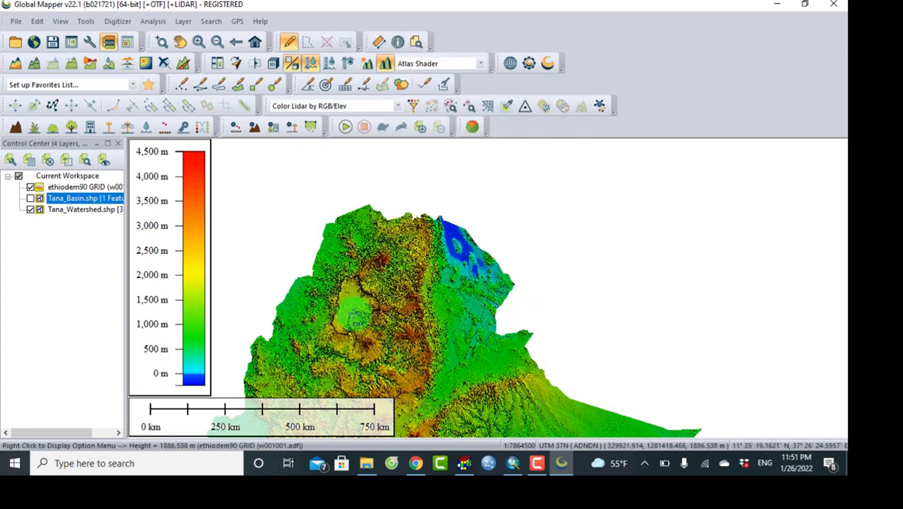
- Select the Tana watershed area again and start an elevation grid export in Surfer Grid (ASCII Format)
click(351, 307)
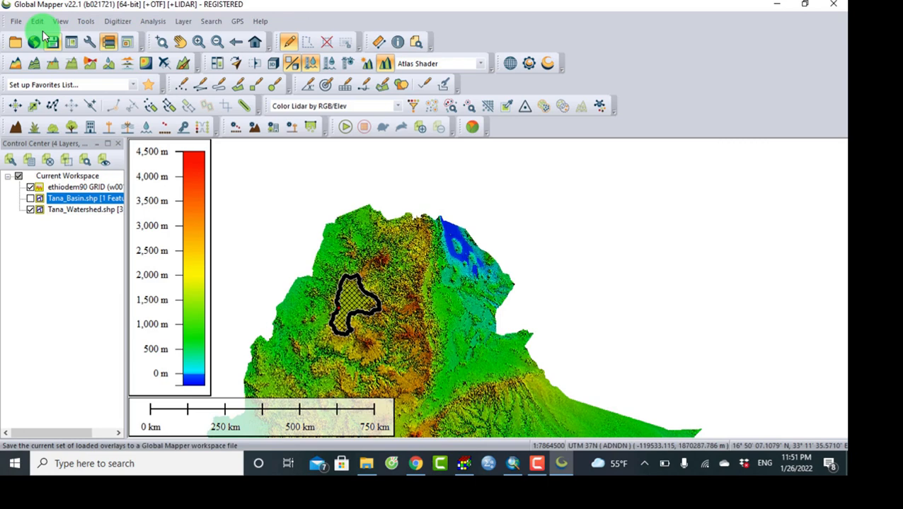
click(16, 22)
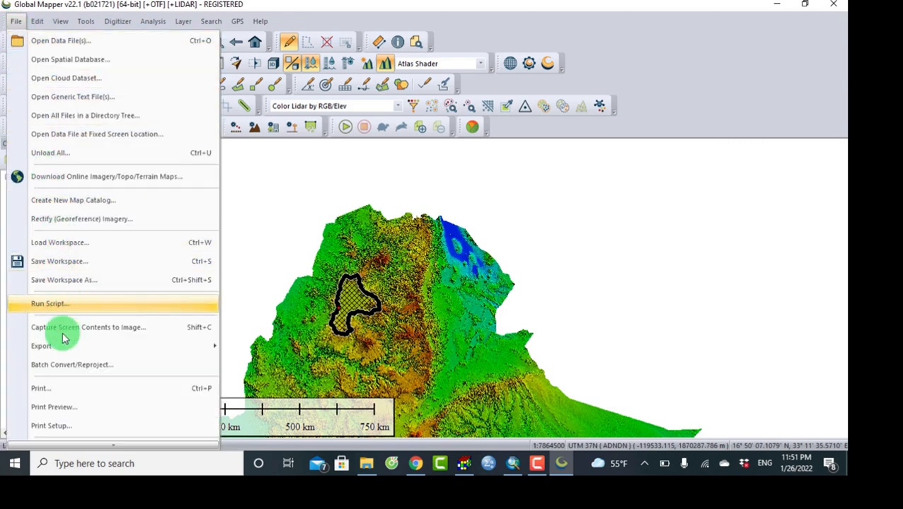
mouse_move(50, 353)
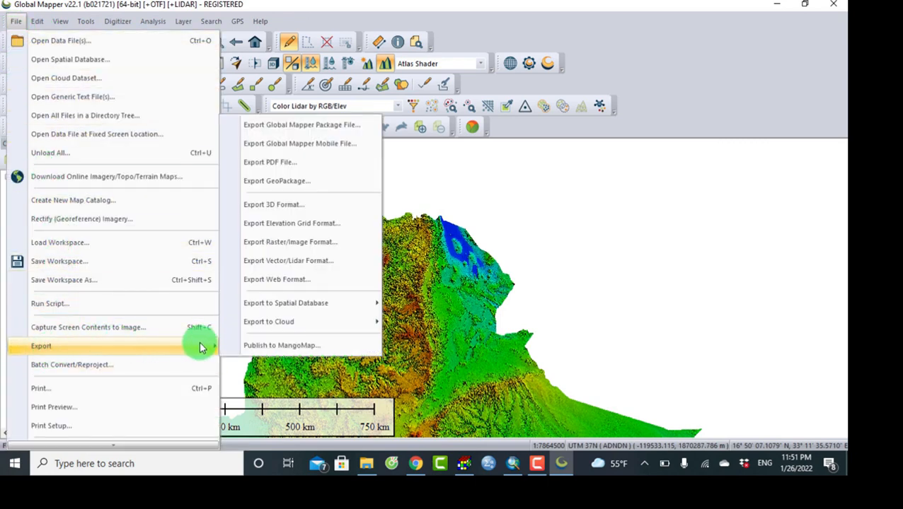
mouse_move(259, 333)
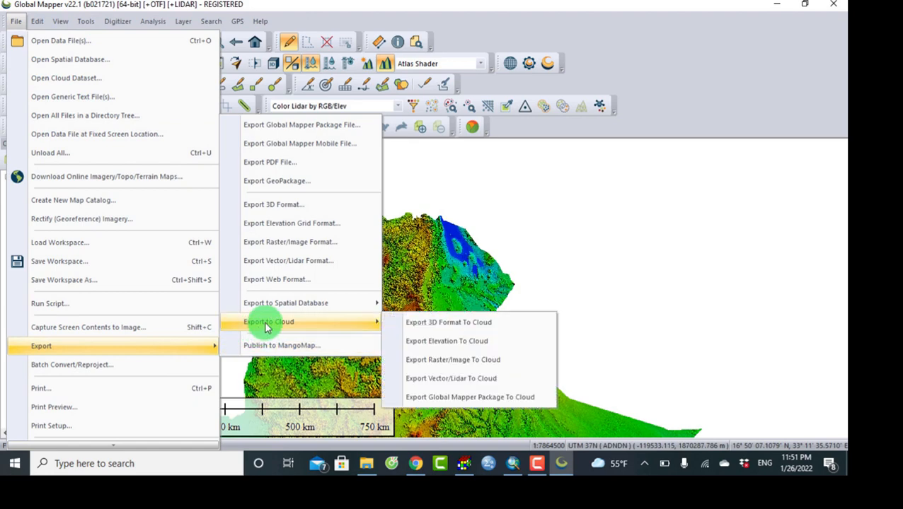
click(264, 226)
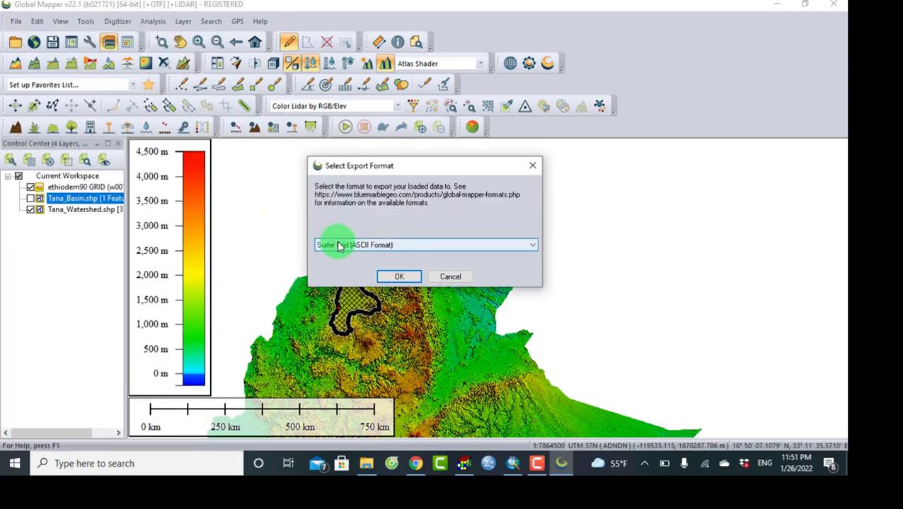
click(338, 245)
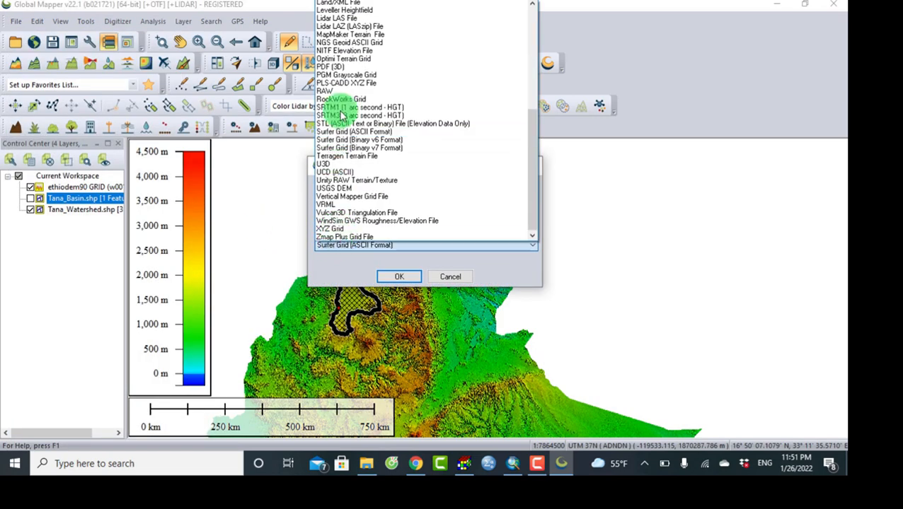
scroll(345, 30, up, 4)
scroll(347, 43, down, 4)
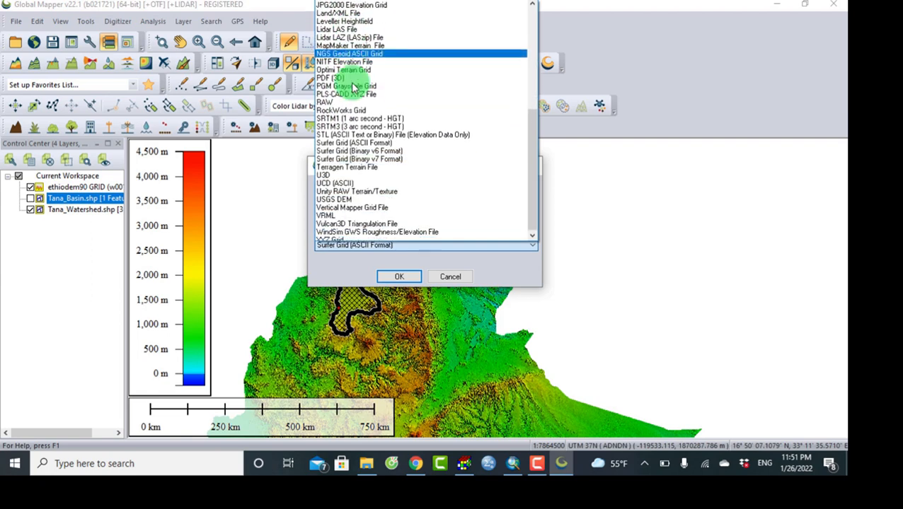
click(339, 247)
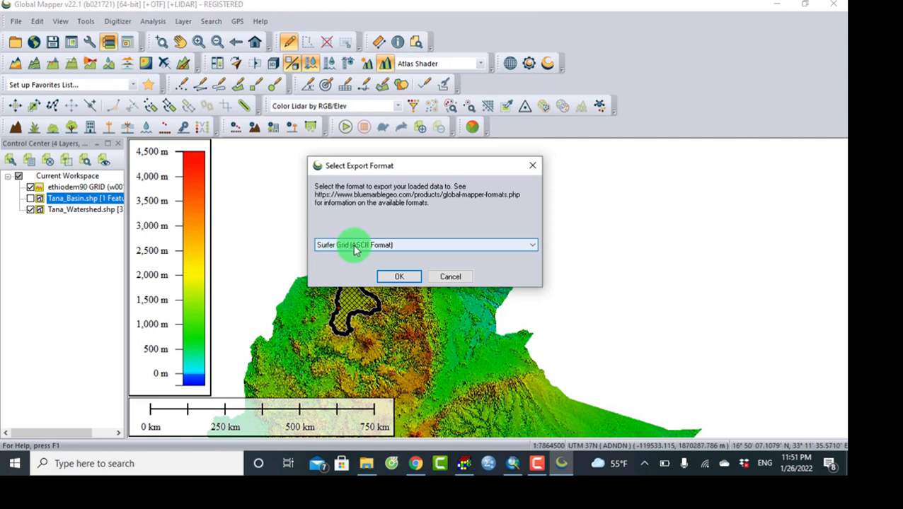
click(400, 279)
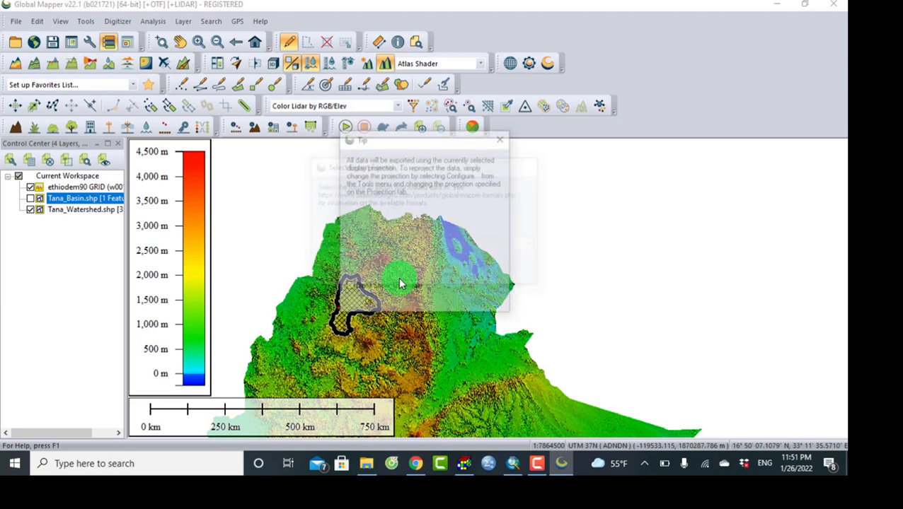
click(370, 304)
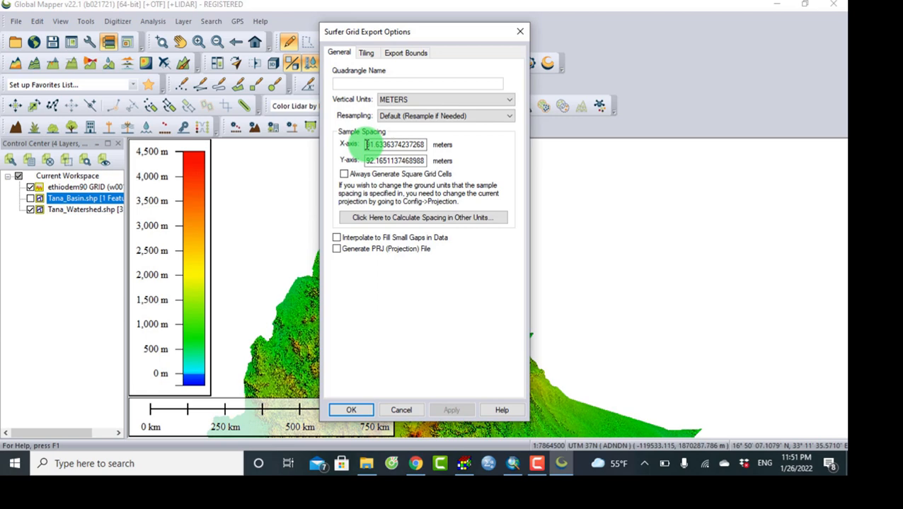
- Set the X-axis and Y-axis sample spacing to 400 meters and bring up the export bounds options
mouse_move(366, 144)
mouse_down()
mouse_move(422, 144)
mouse_move(368, 148)
mouse_up()
text(30)
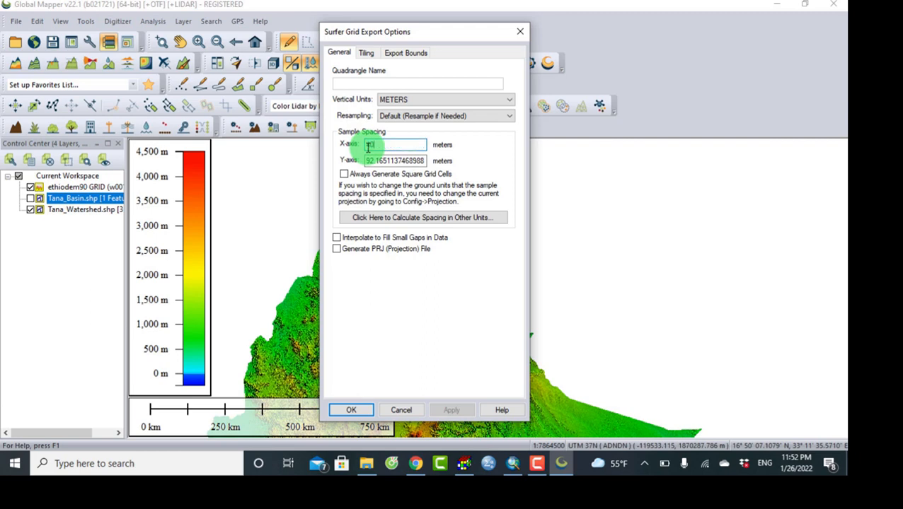
click(369, 159)
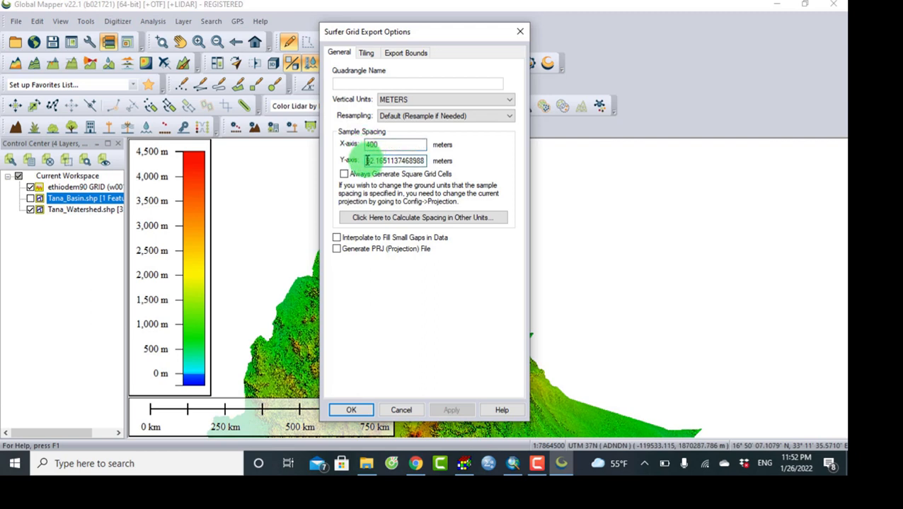
drag(367, 161, 423, 160)
text(400)
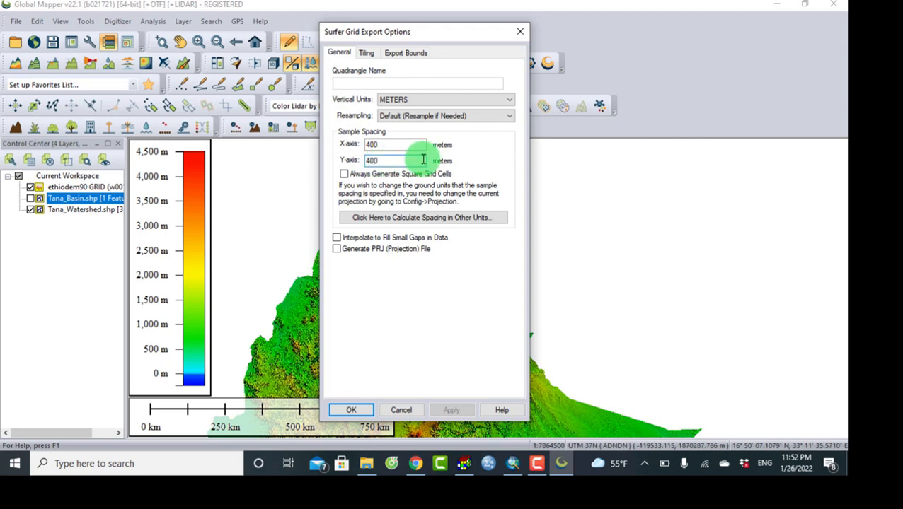
click(406, 54)
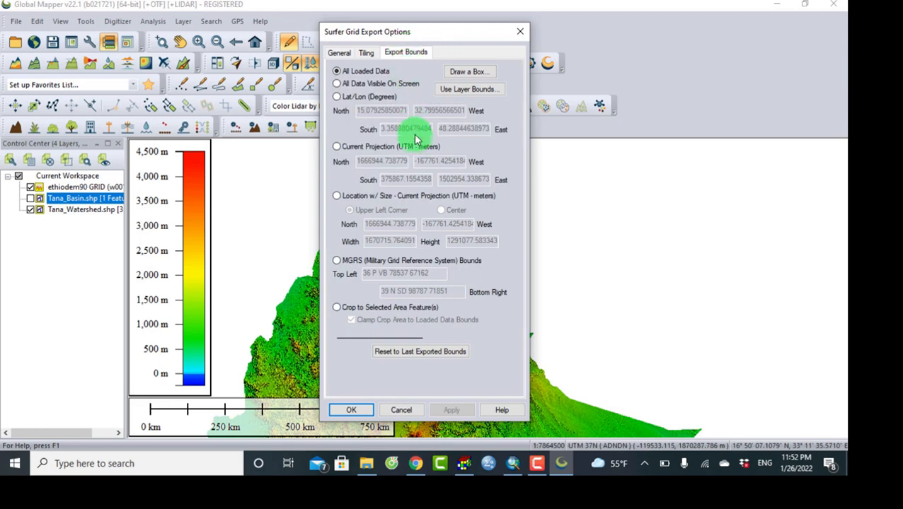
drag(444, 34, 637, 50)
click(660, 88)
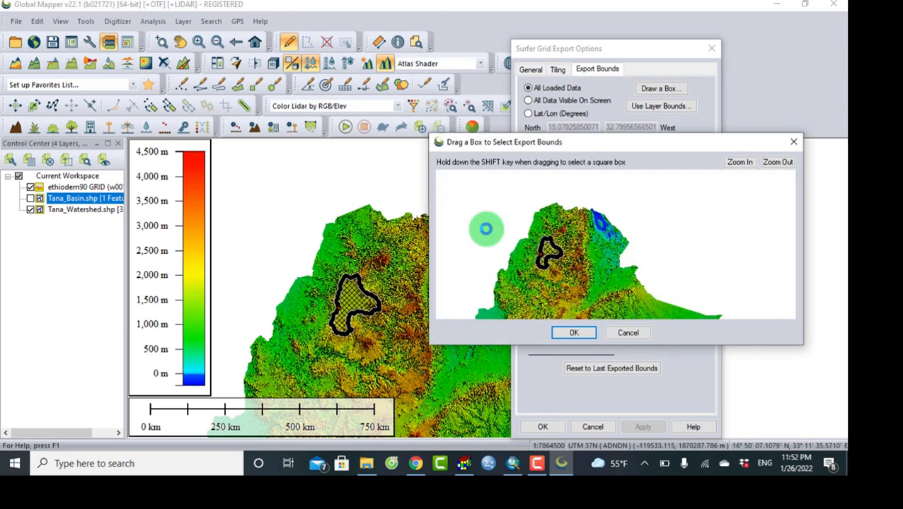
drag(528, 228, 573, 275)
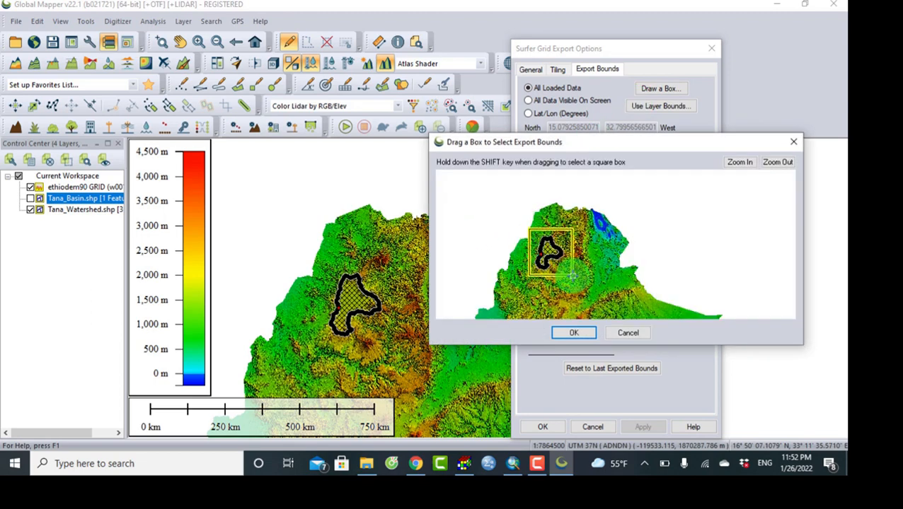
click(793, 142)
- Define the export bounds by Current Projection (UTM - meters) and open the L_Tana_coordinates workbook from the Mod_f folder for the model extent
click(544, 168)
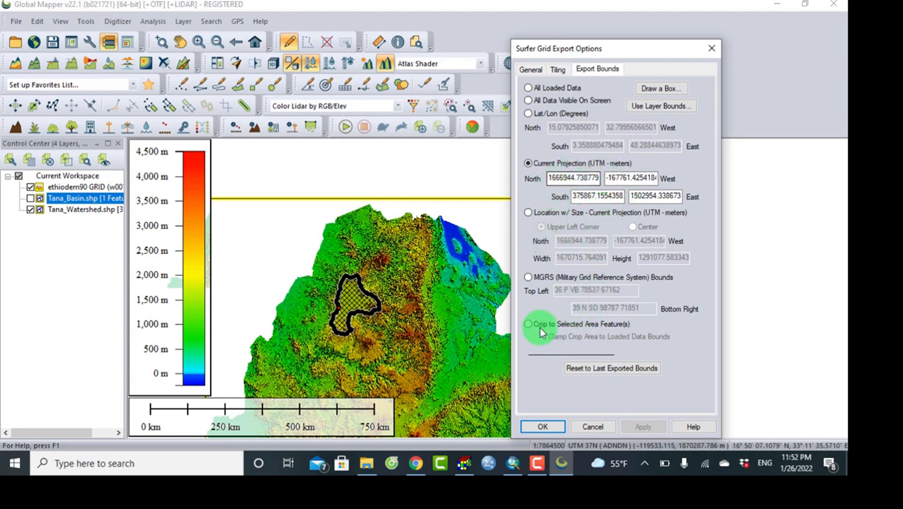
click(373, 467)
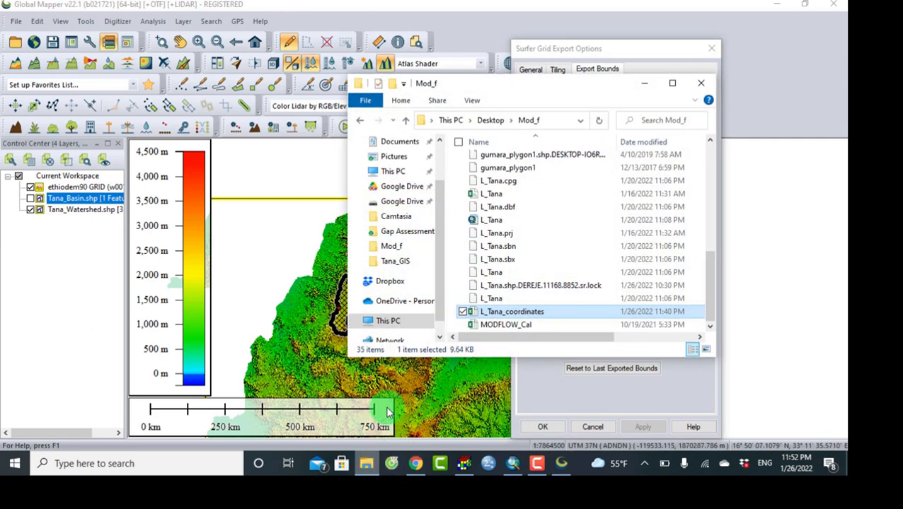
double_click(498, 317)
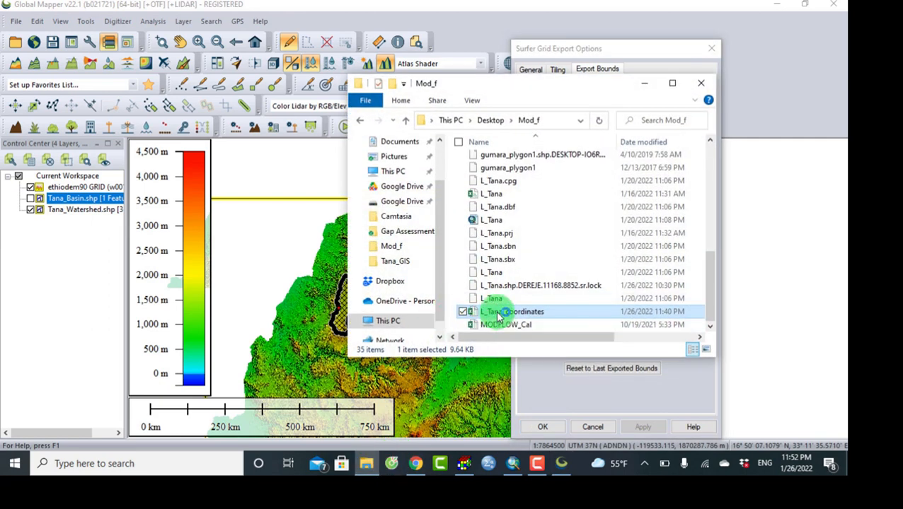
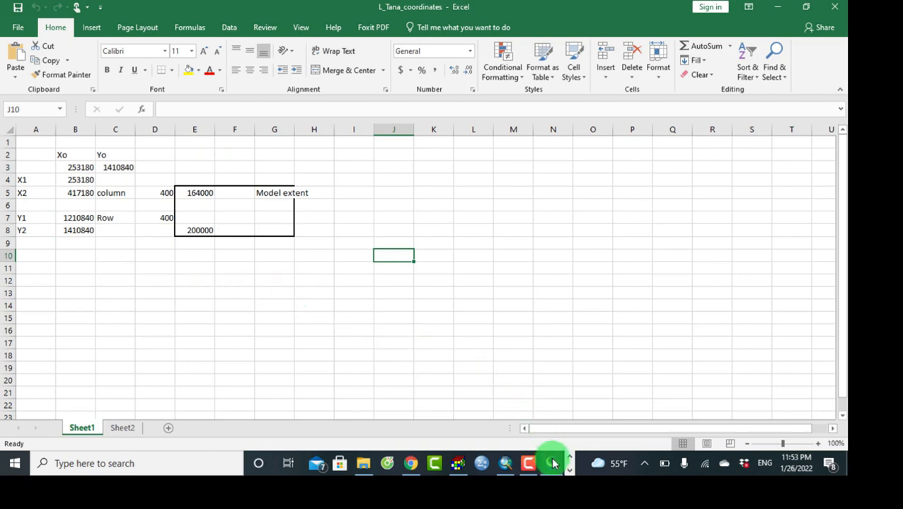
- Switch back to Global Mapper and return to the current-projection bounds in the Surfer grid export options
click(552, 463)
double_click(551, 180)
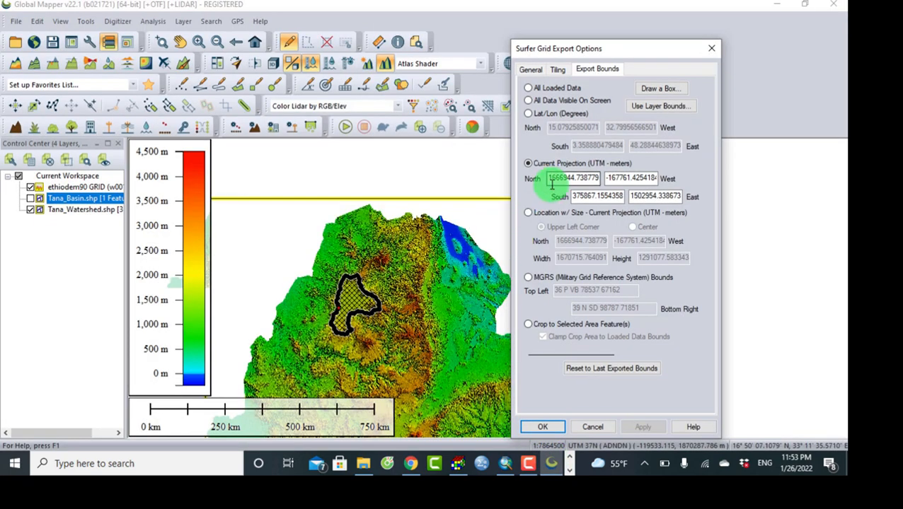
click(650, 87)
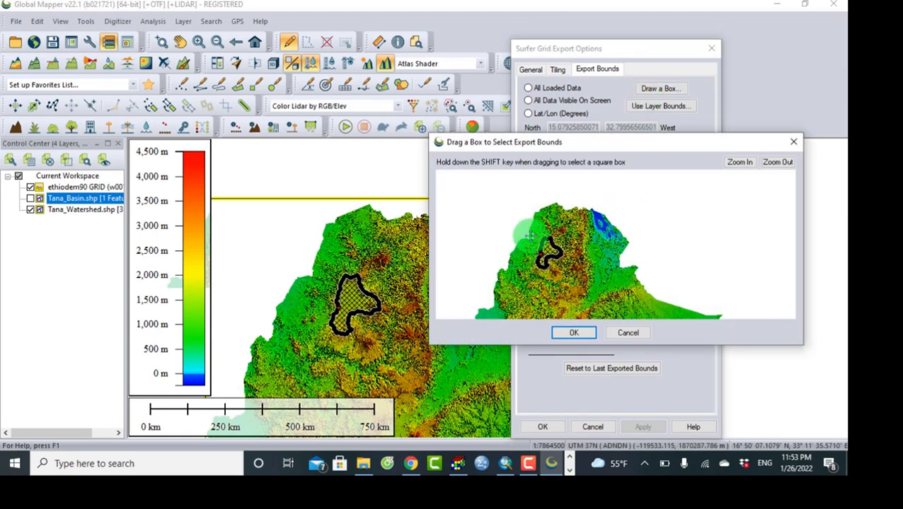
drag(529, 237, 571, 271)
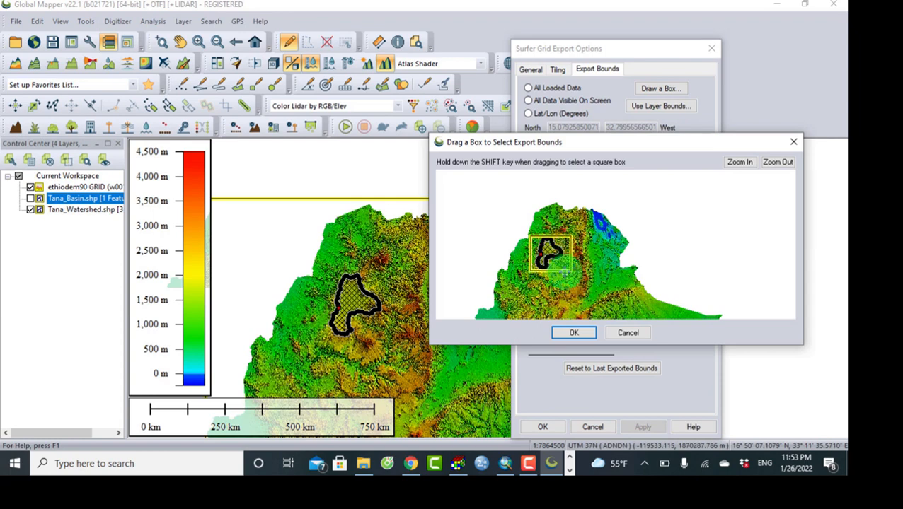
click(627, 334)
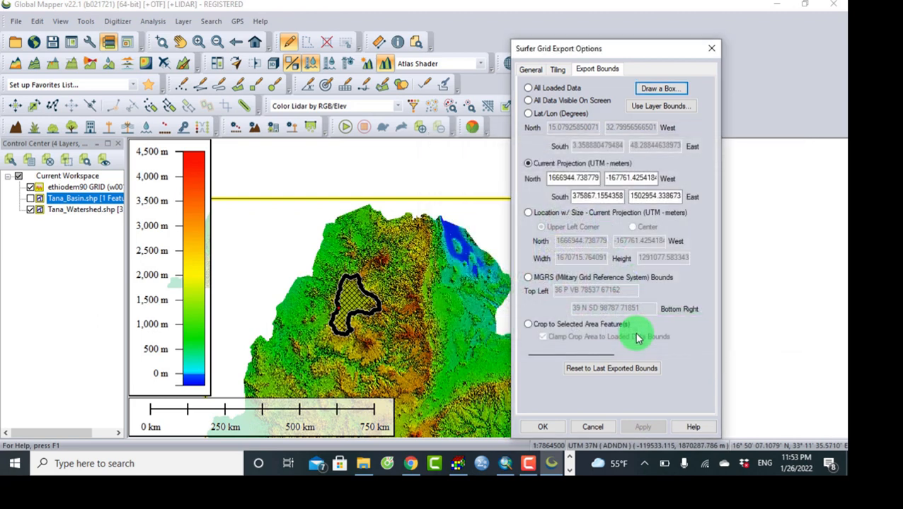
- Draw an export bounds box about 254 km wide and 250 km high around the Tana watershed
click(645, 90)
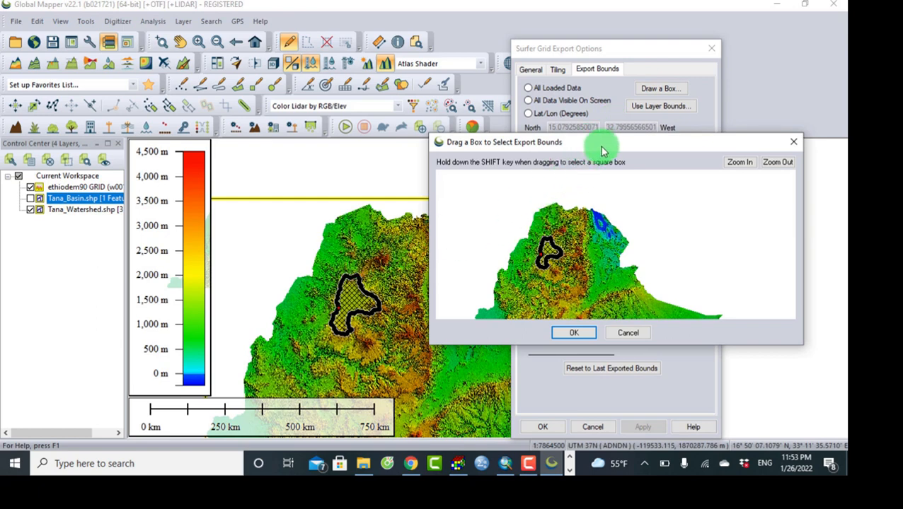
drag(603, 146, 668, 133)
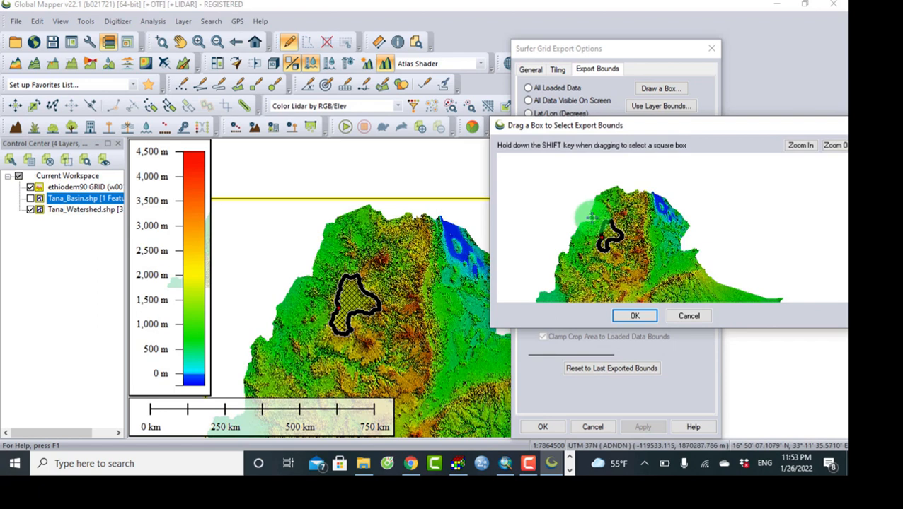
drag(591, 218, 631, 255)
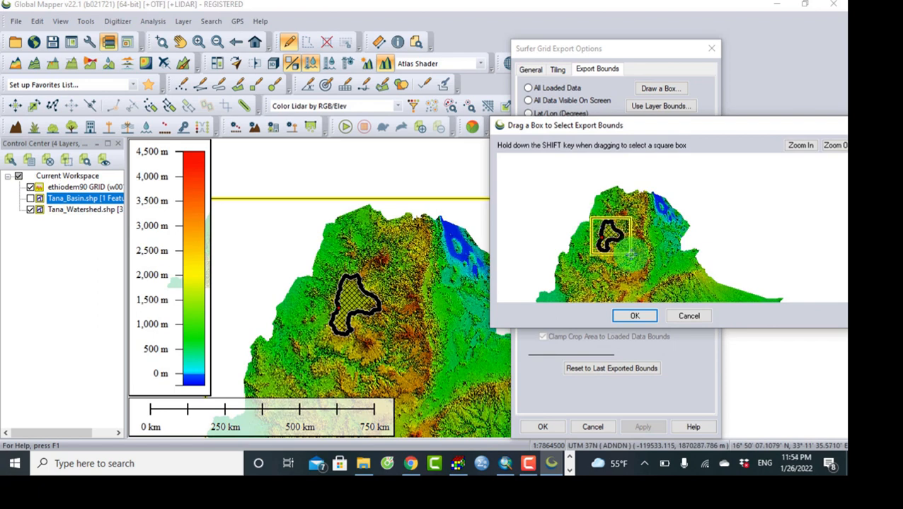
drag(631, 255, 630, 256)
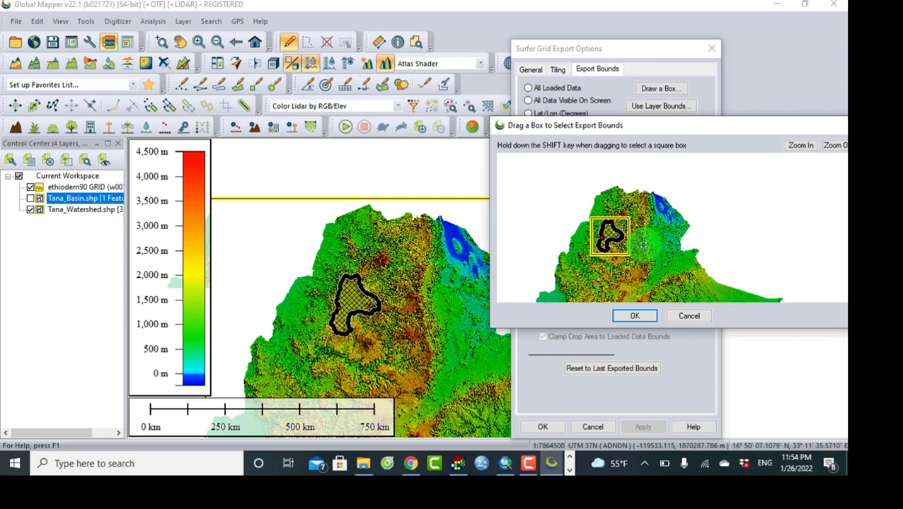
click(634, 315)
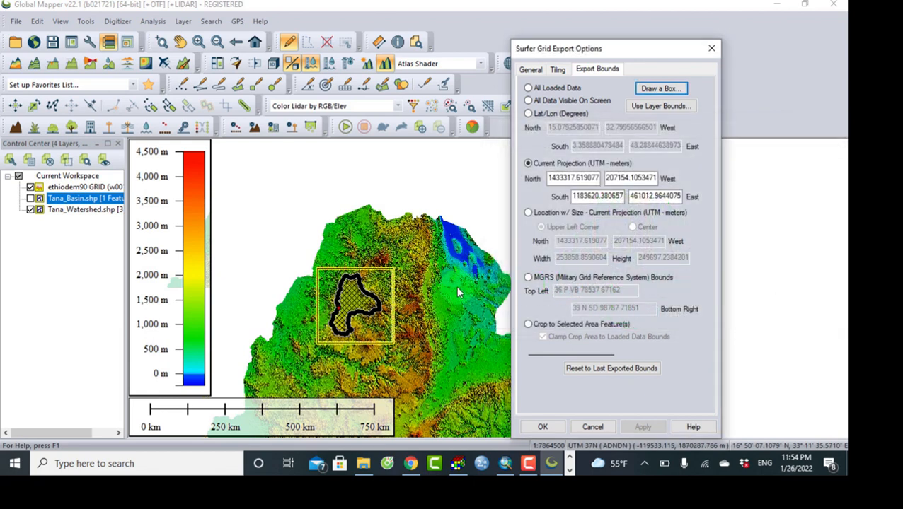
- Accept the export options and save the Surfer grid as L_Tana_Grid in the L_Tana folder inside Mod_f
click(542, 425)
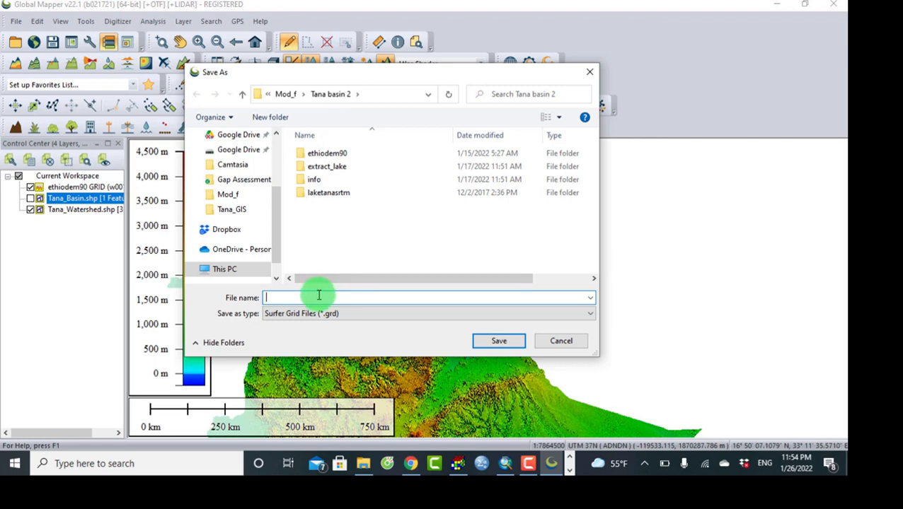
click(287, 97)
click(326, 182)
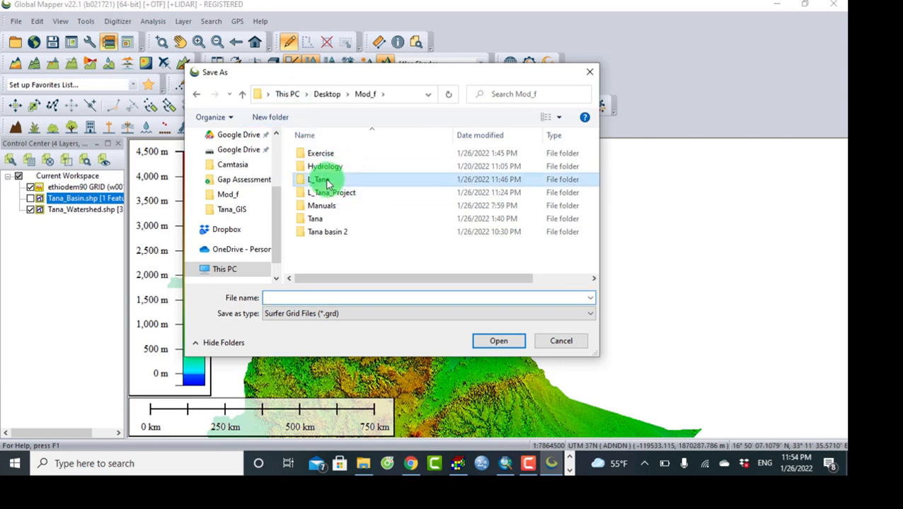
double_click(327, 181)
click(297, 298)
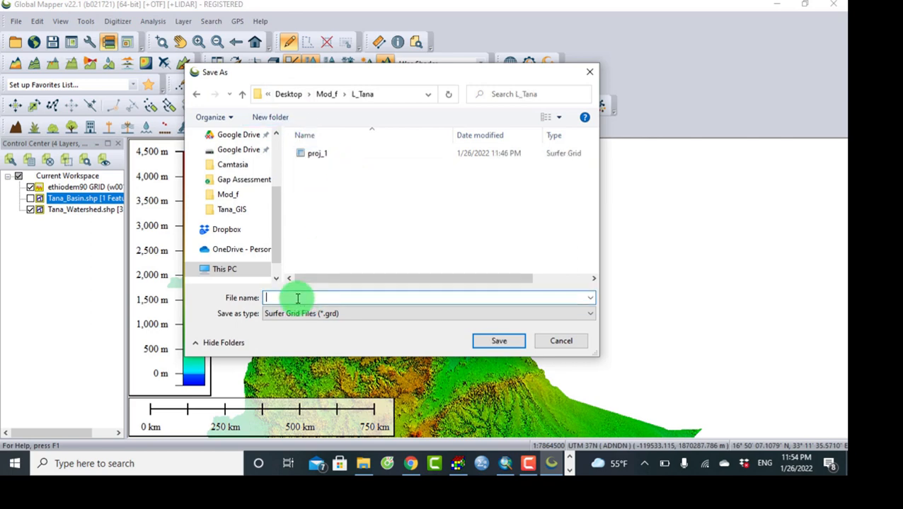
text(L_TAna)
key(BackSpace)
key(BackSpace)
key(BackSpace)
text(ana)
text(_Grid)
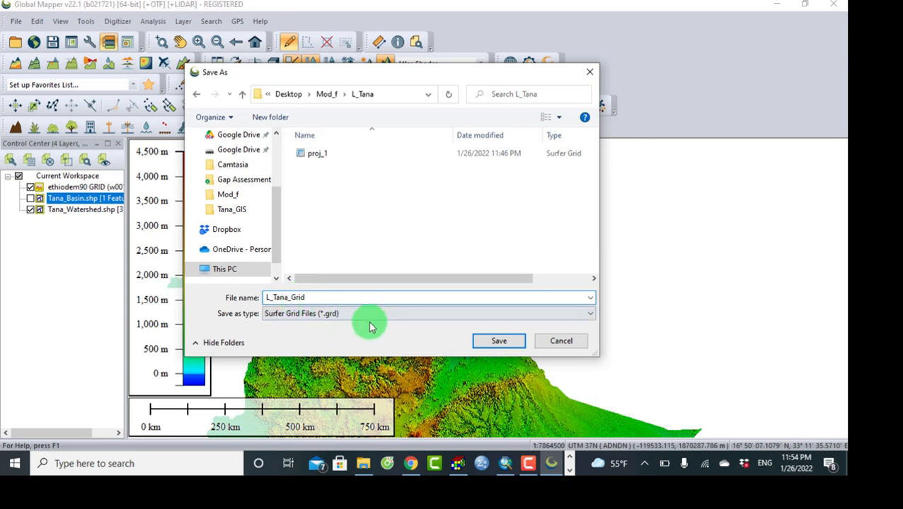
click(481, 342)
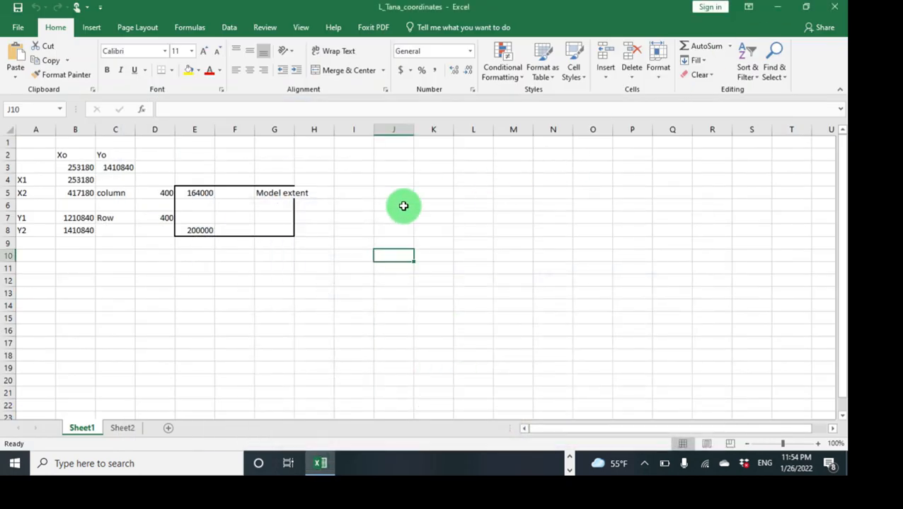
- Switch to Processing Modflow and open the value matrix for the Elevation of the Layer Top
click(570, 459)
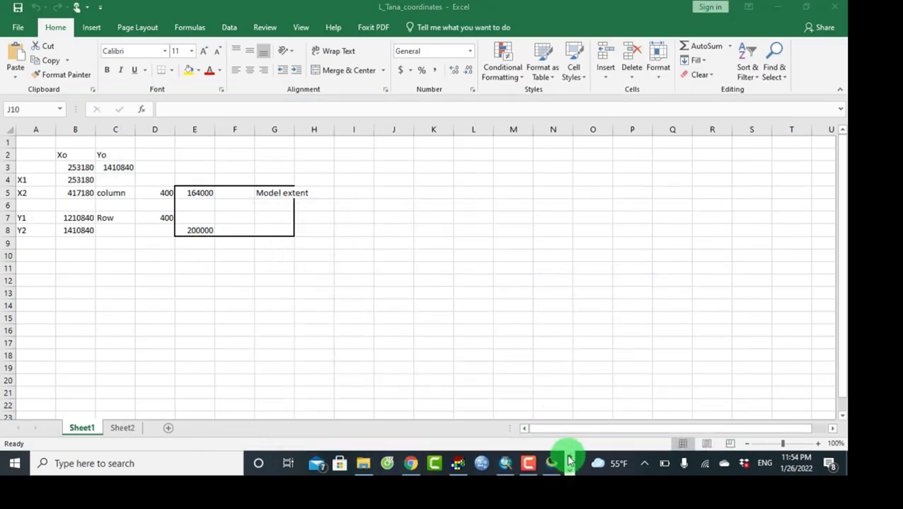
click(458, 463)
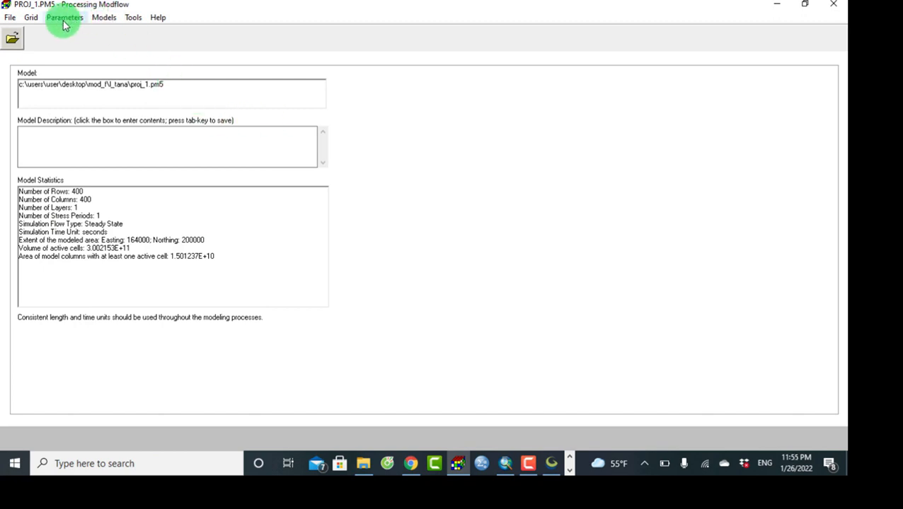
click(32, 19)
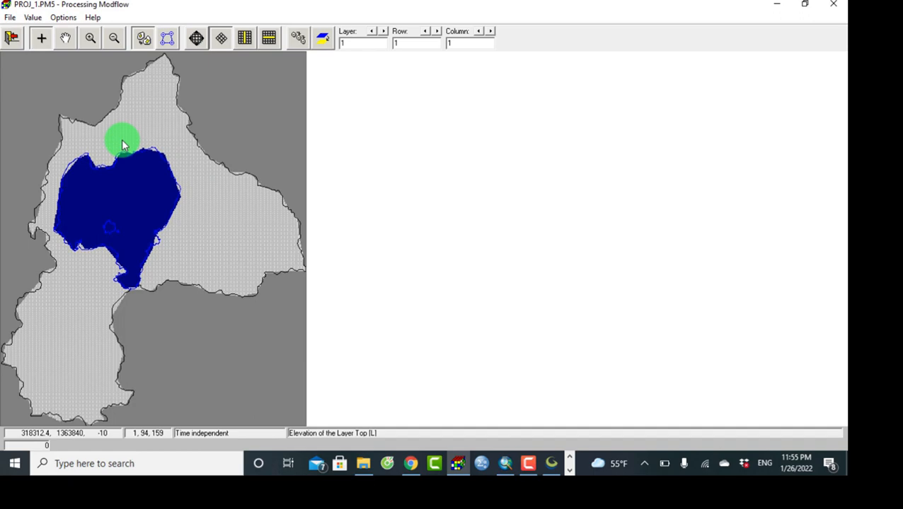
click(33, 18)
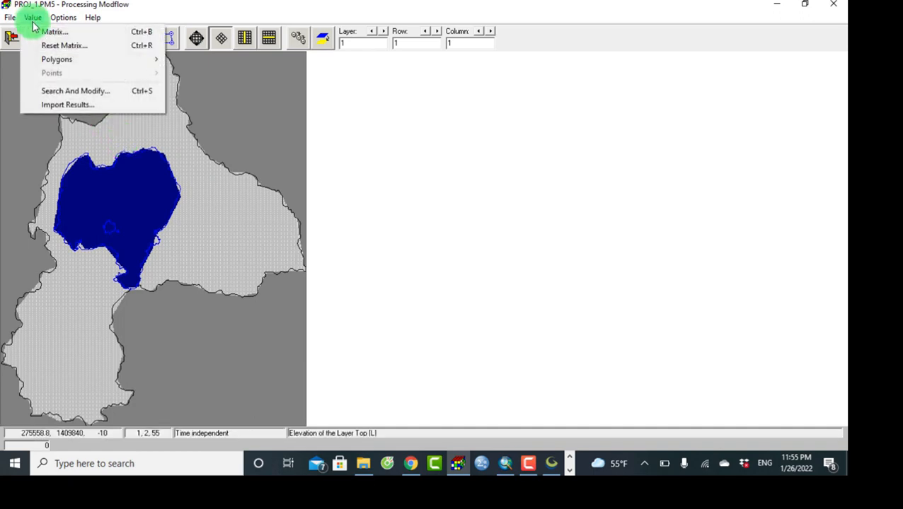
click(39, 34)
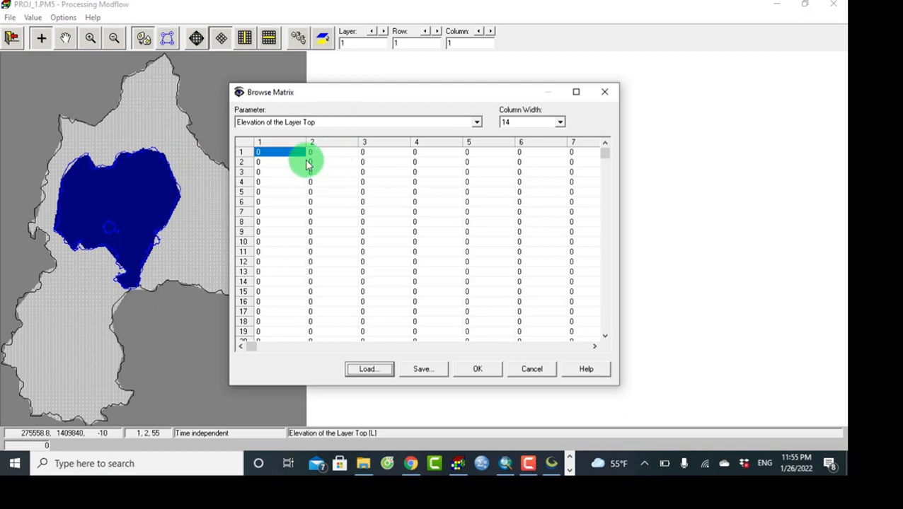
scroll(352, 190, down, 3)
scroll(353, 192, up, 3)
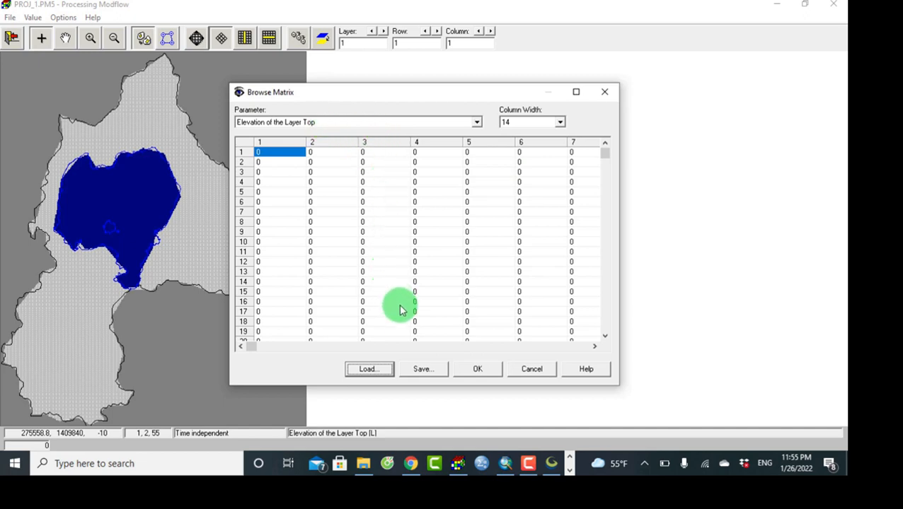
- Load the SURFER GRD file L_Tana_Grid from the L_Tana folder into the layer top elevation matrix
click(368, 368)
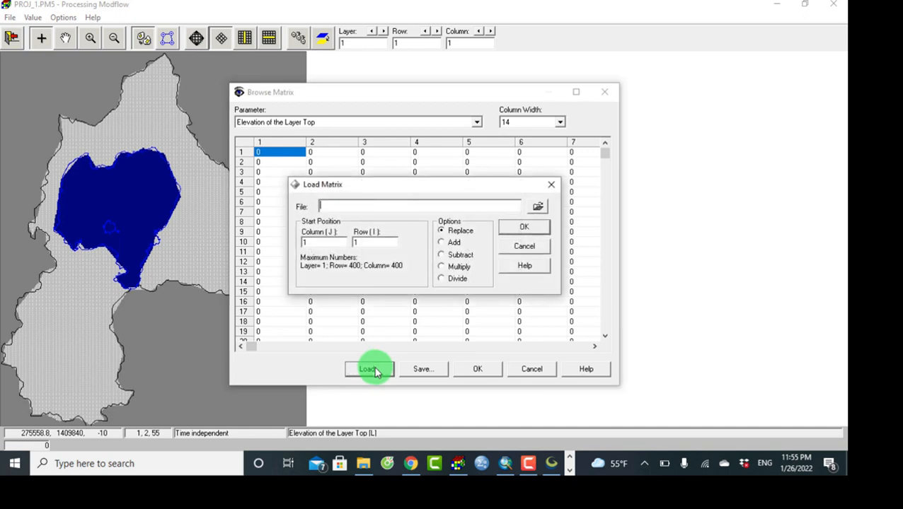
click(539, 209)
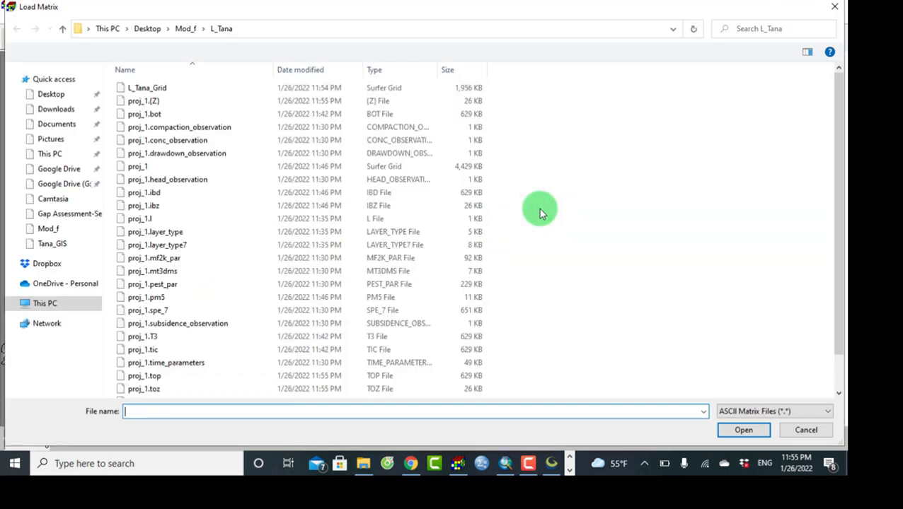
click(186, 28)
click(152, 117)
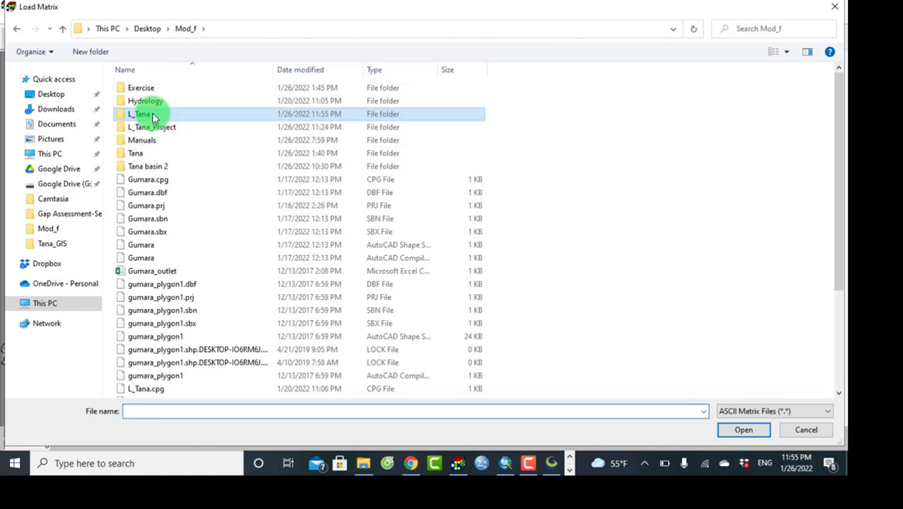
double_click(152, 116)
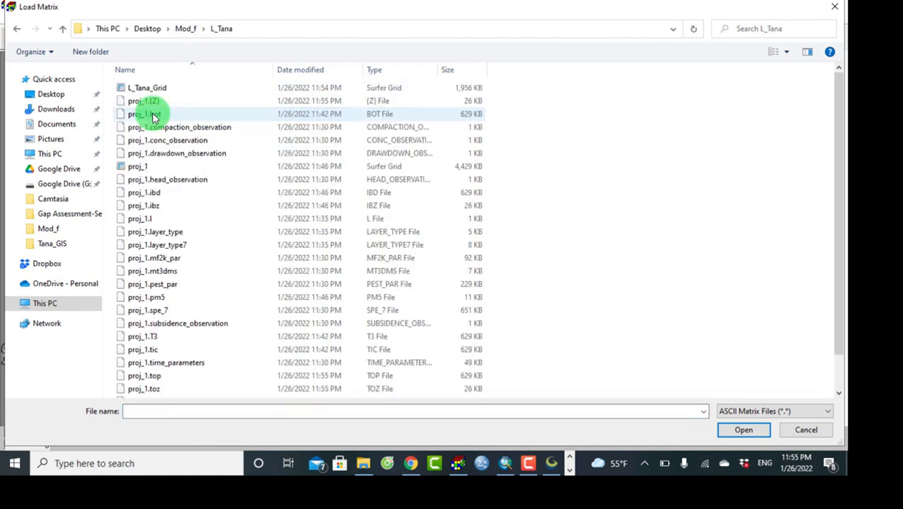
click(742, 412)
click(746, 442)
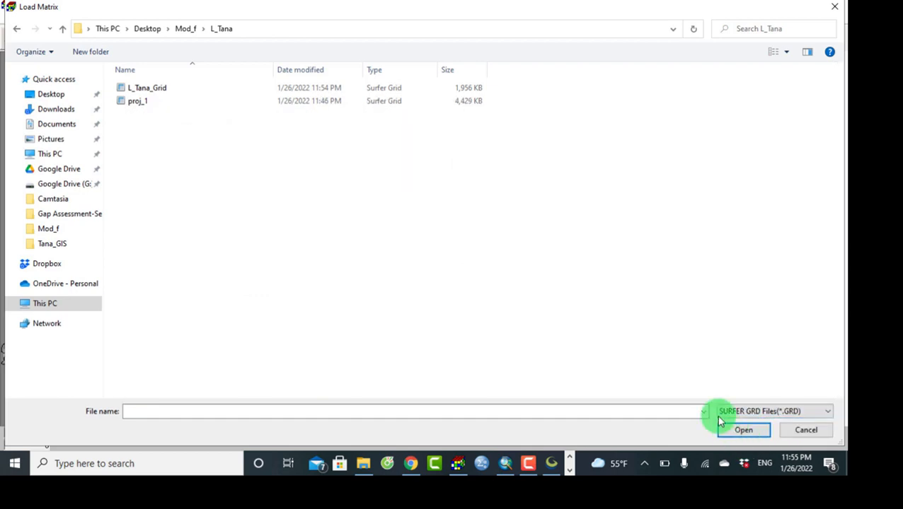
click(157, 87)
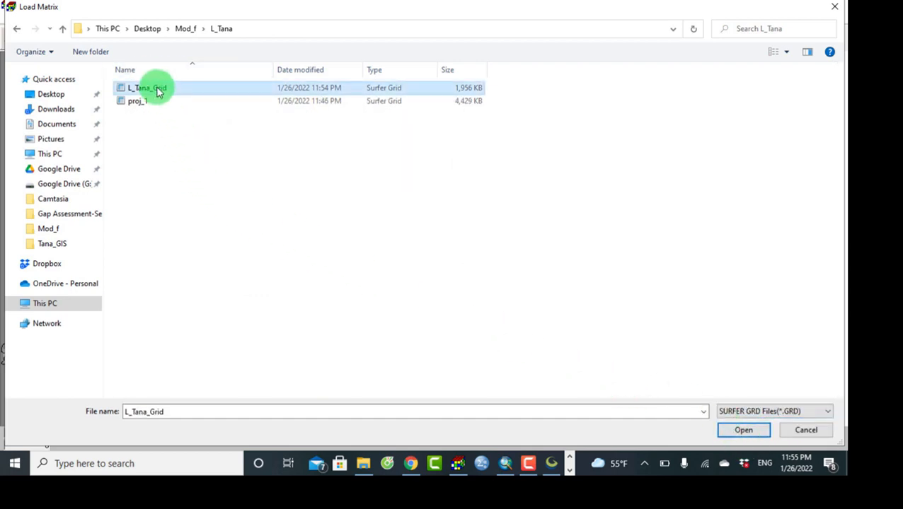
click(742, 430)
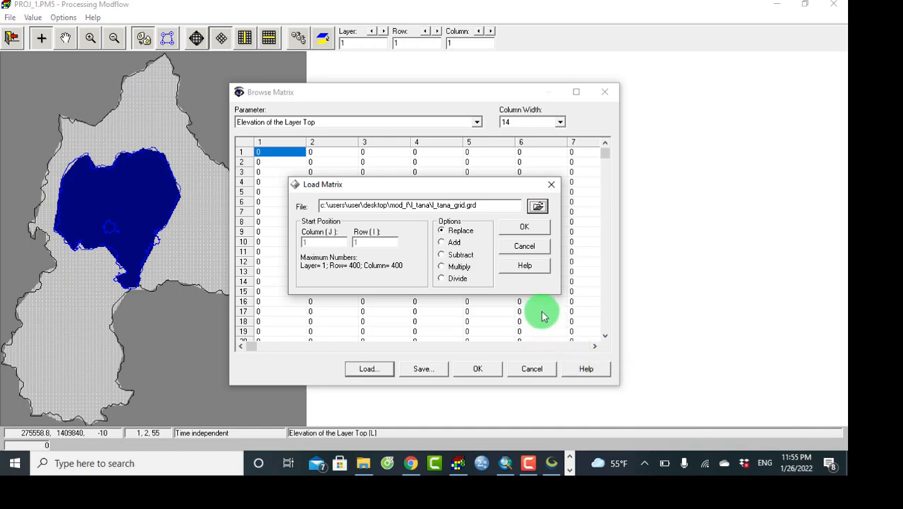
click(510, 228)
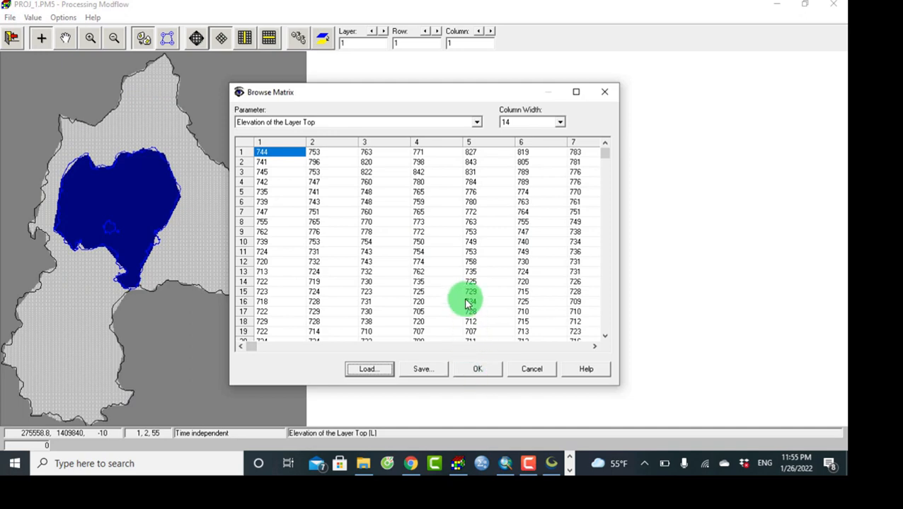
- Save the layer top elevation matrix as an ASCII Matrix file named Tana_TOP in the L_Tana folder
click(425, 369)
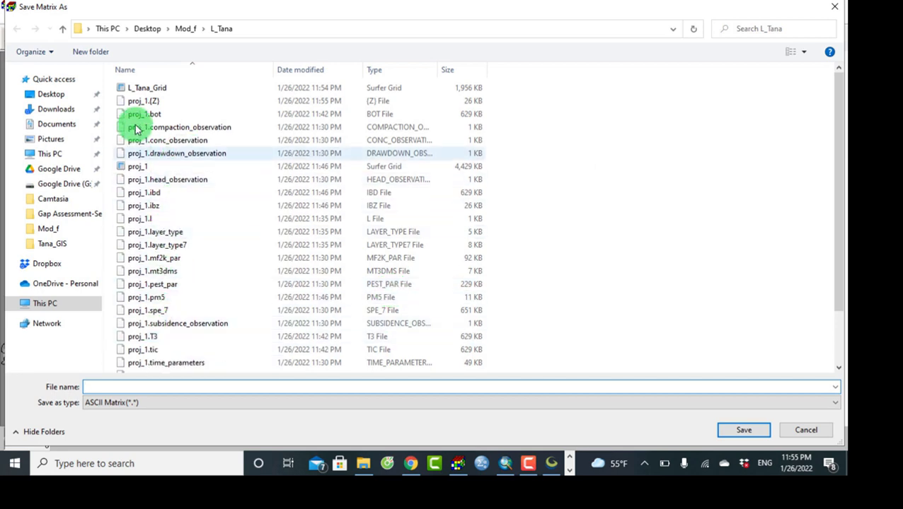
click(160, 387)
text(T)
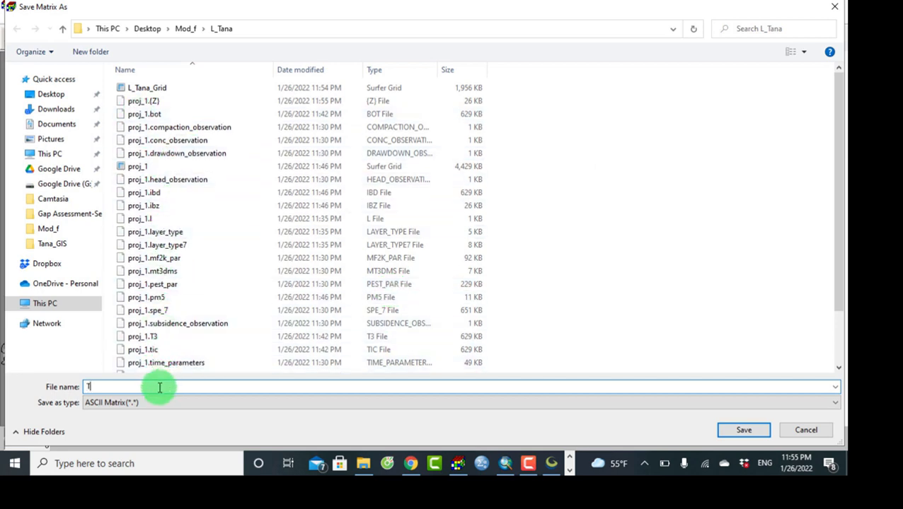
key(BackSpace)
text(L)
key(BackSpace)
text(Tana_To)
key(BackSpace)
text(OP)
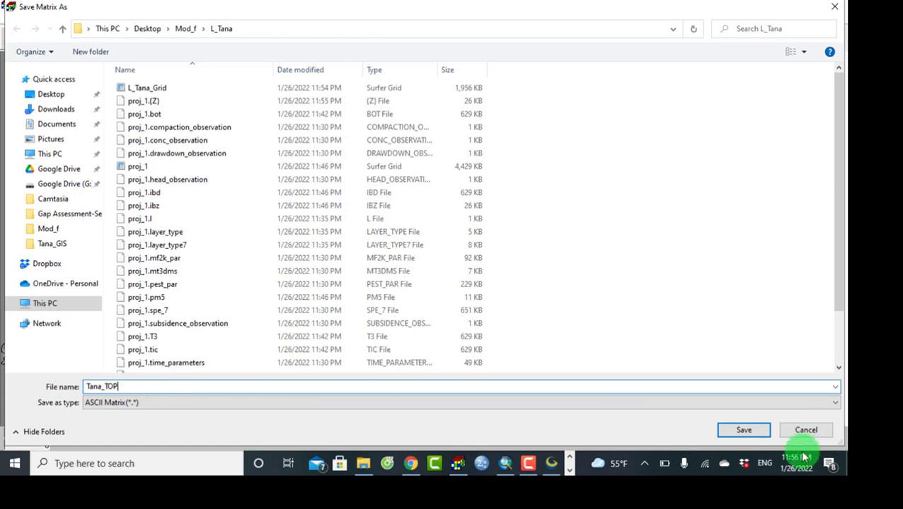
click(744, 430)
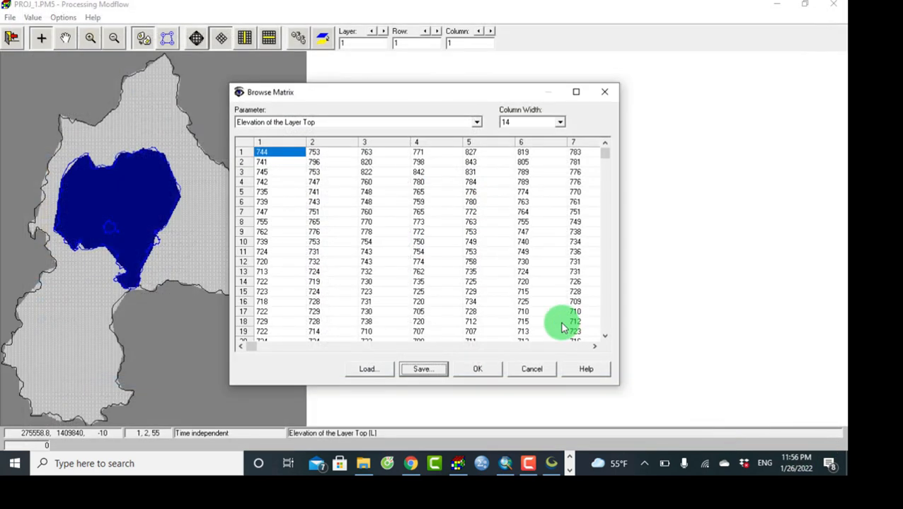
- Accept the loaded matrix and leave the layer top editor, saving the changes to Elevation of the Layer Top
click(480, 369)
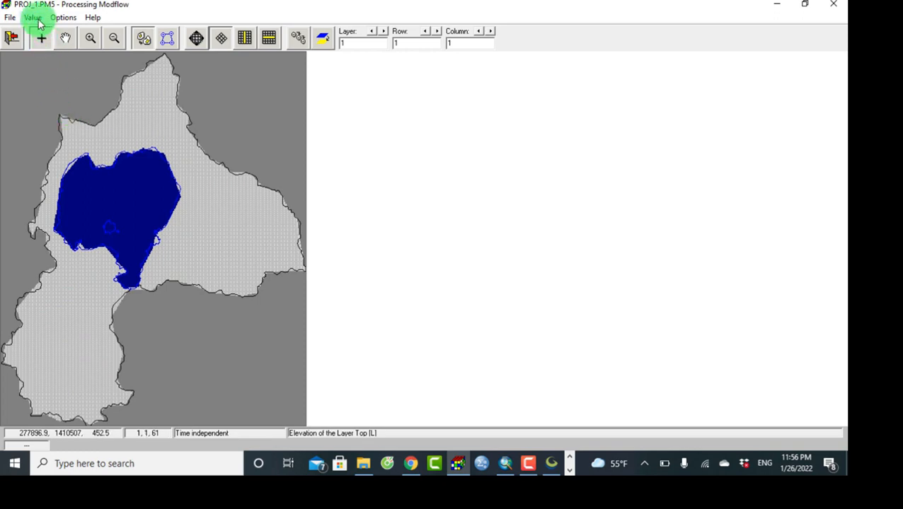
click(14, 40)
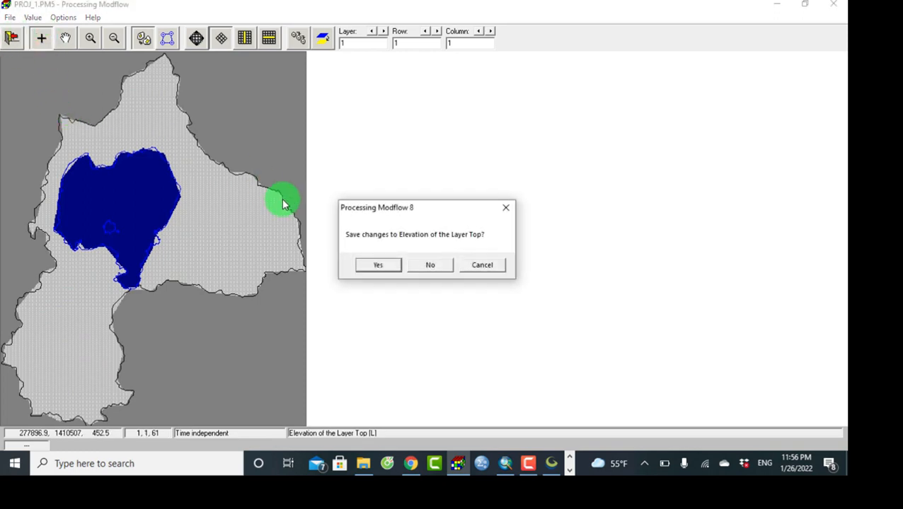
click(368, 266)
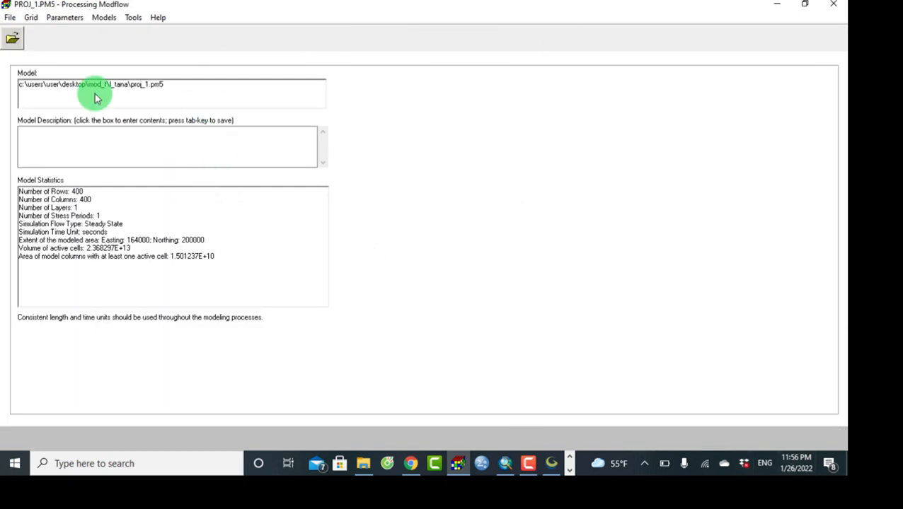
- Open the value matrix for the Bottom of Layers and browse for a matrix file to load
click(30, 17)
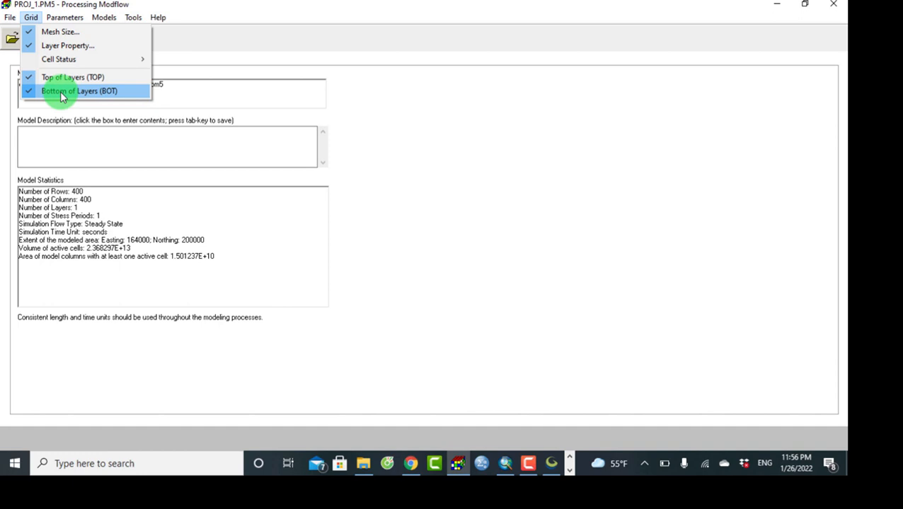
click(61, 96)
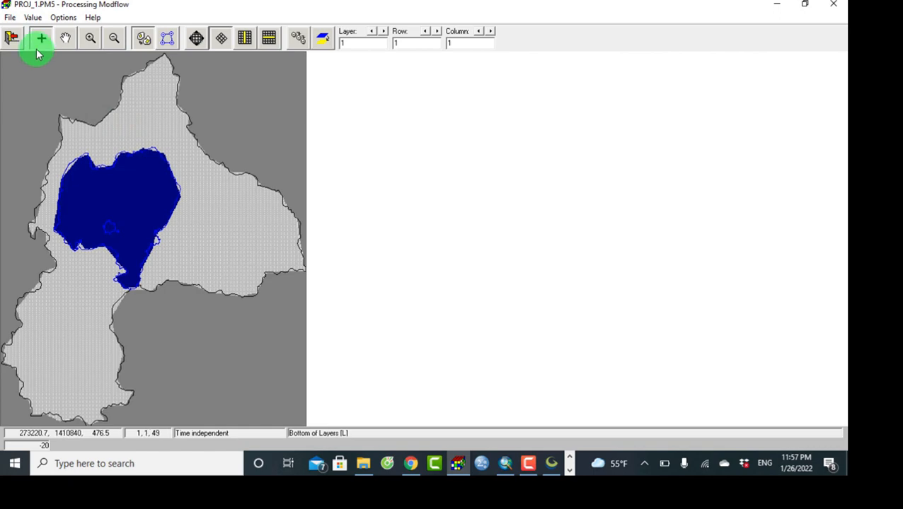
click(32, 19)
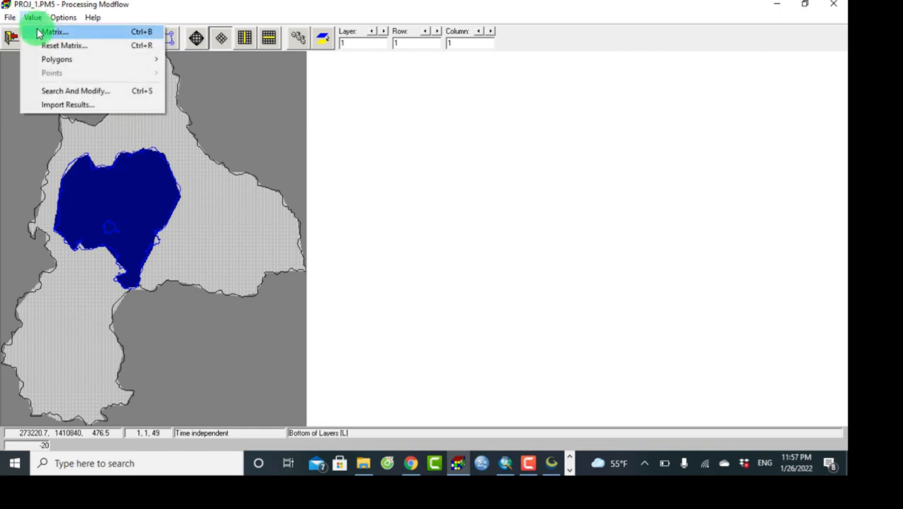
click(41, 31)
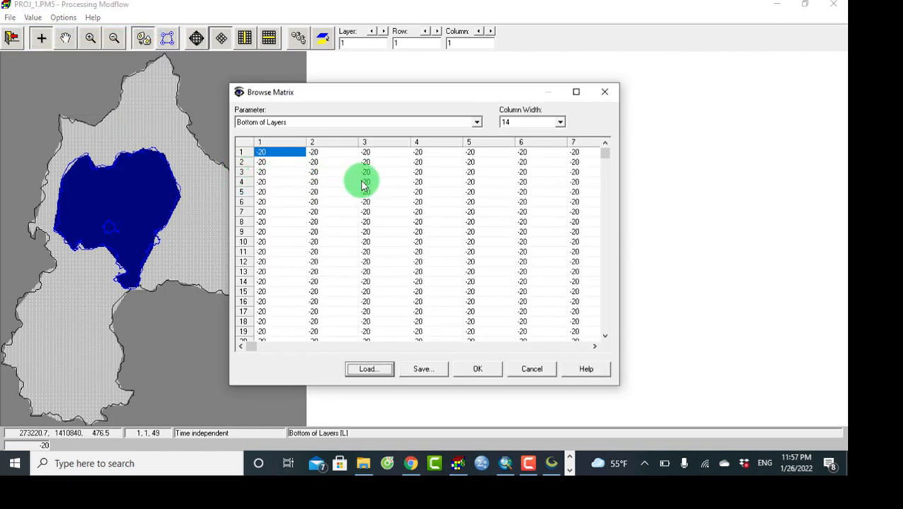
click(396, 126)
click(396, 126)
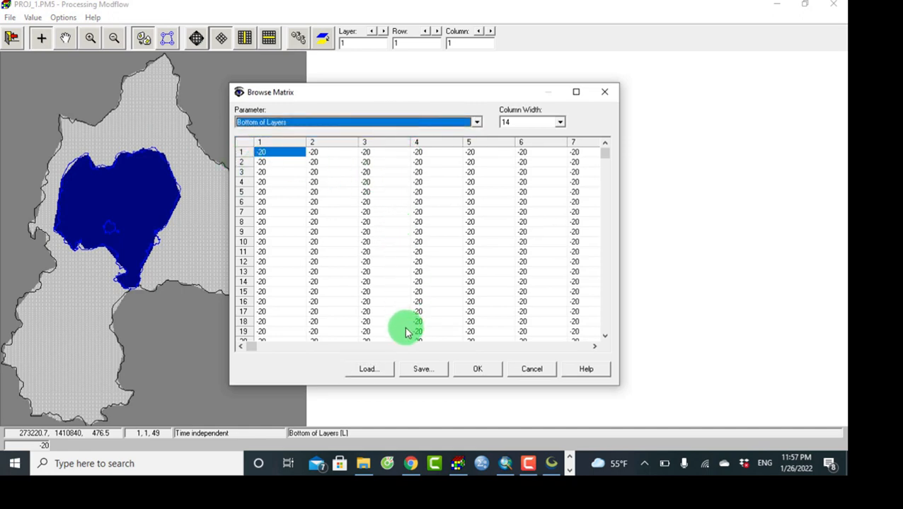
click(370, 370)
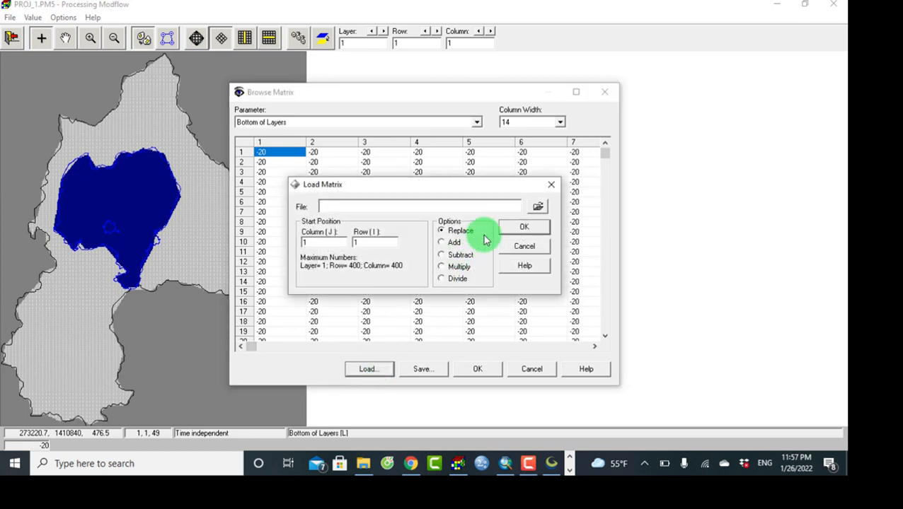
click(535, 207)
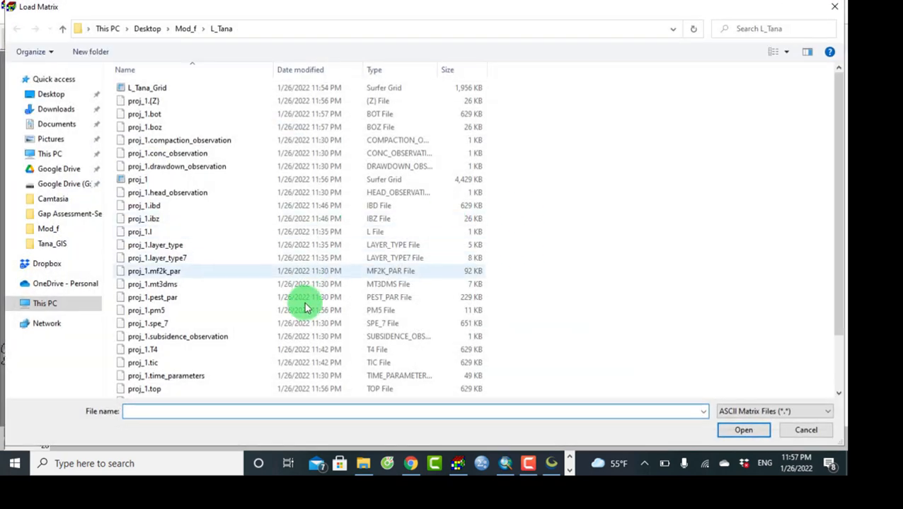
click(750, 411)
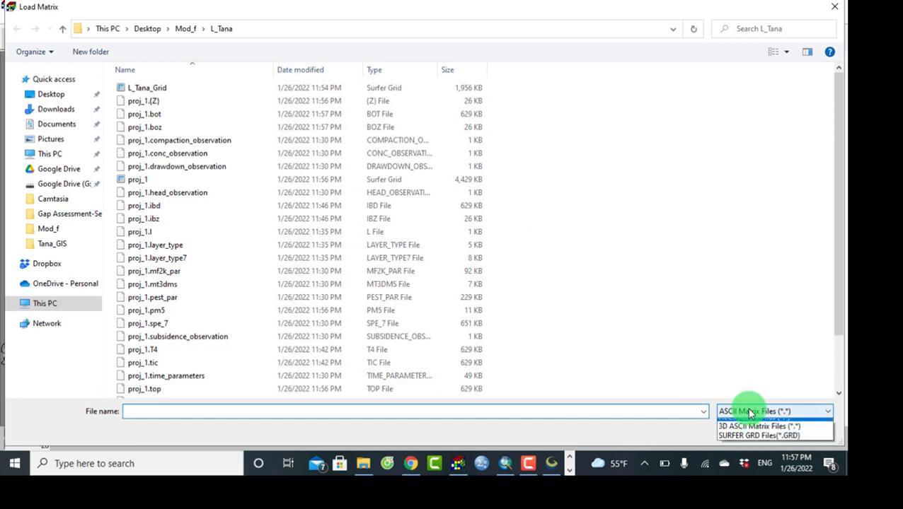
click(748, 443)
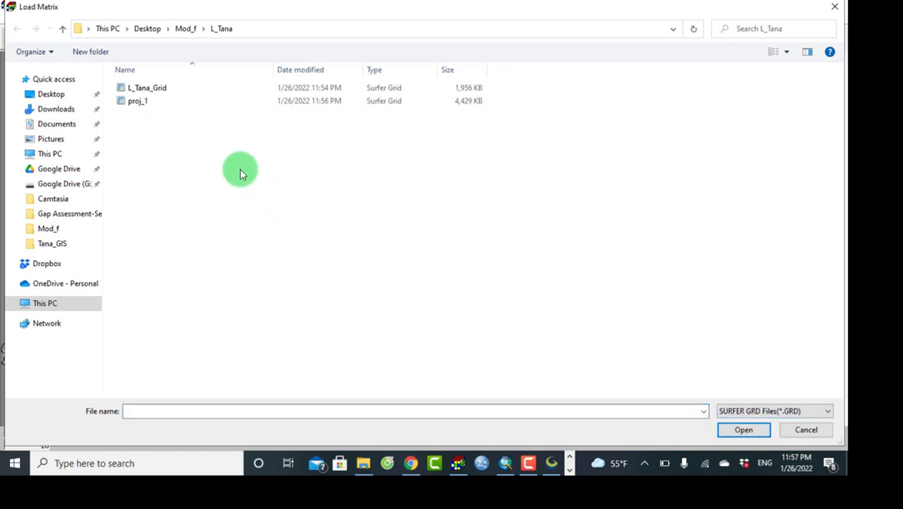
click(61, 34)
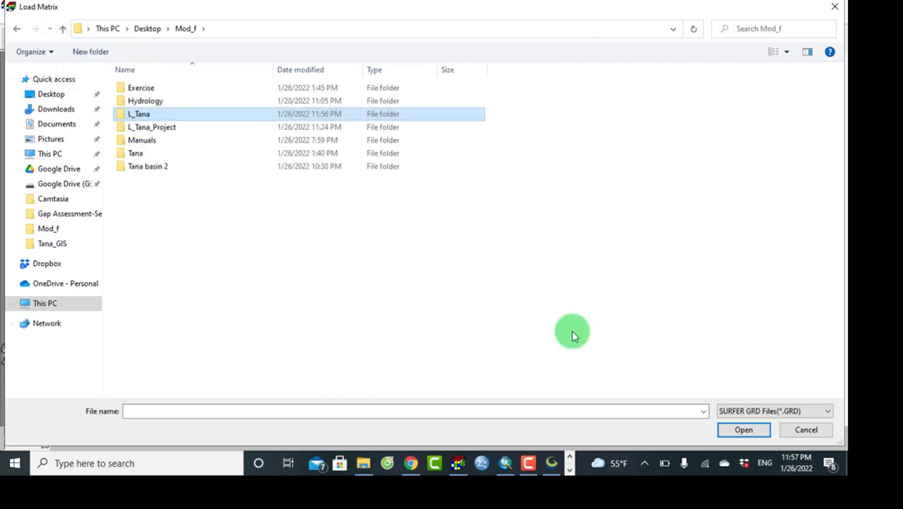
click(750, 411)
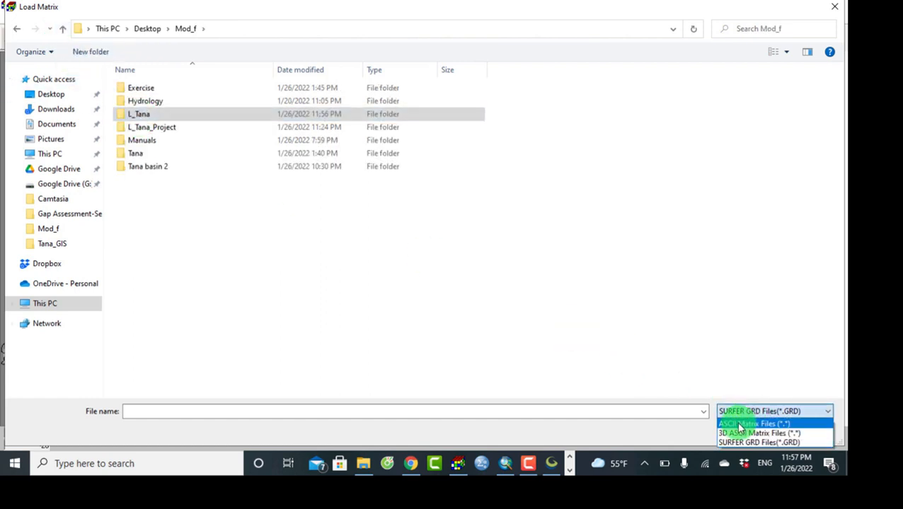
click(739, 424)
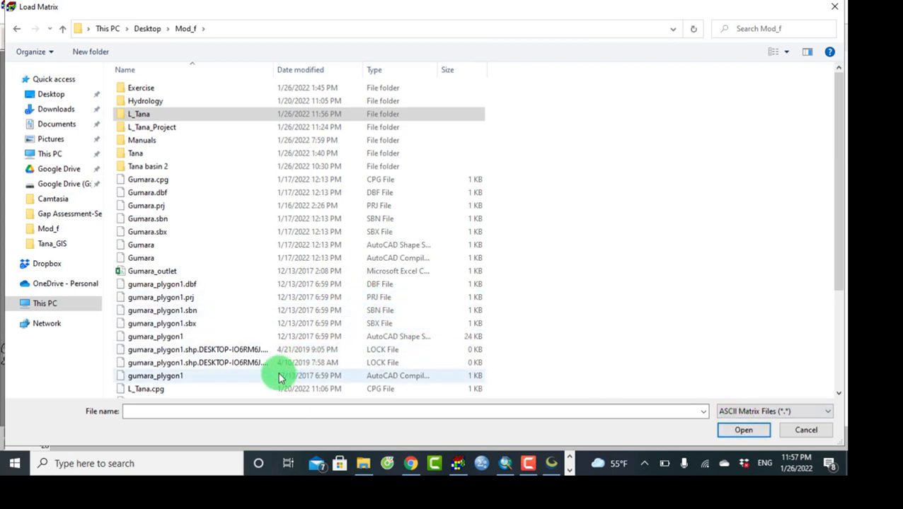
scroll(277, 377, down, 1)
scroll(315, 343, down, 3)
scroll(313, 340, up, 4)
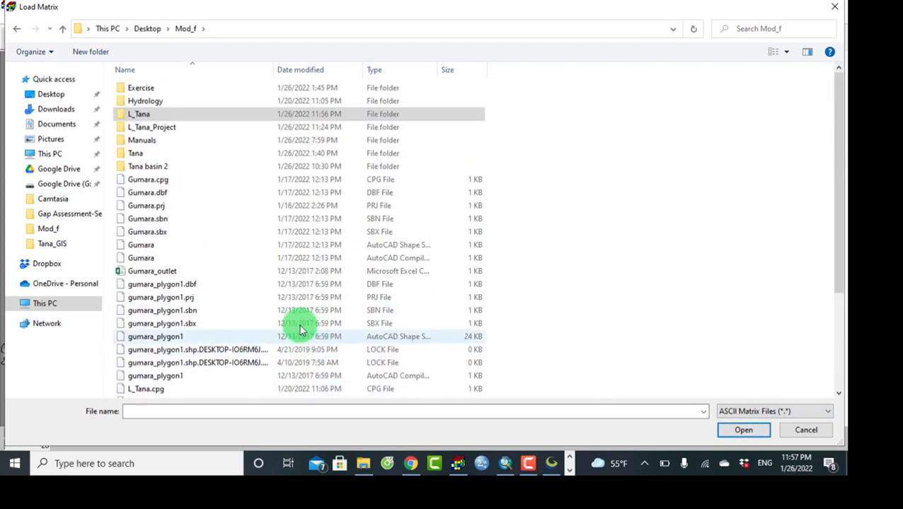
click(158, 115)
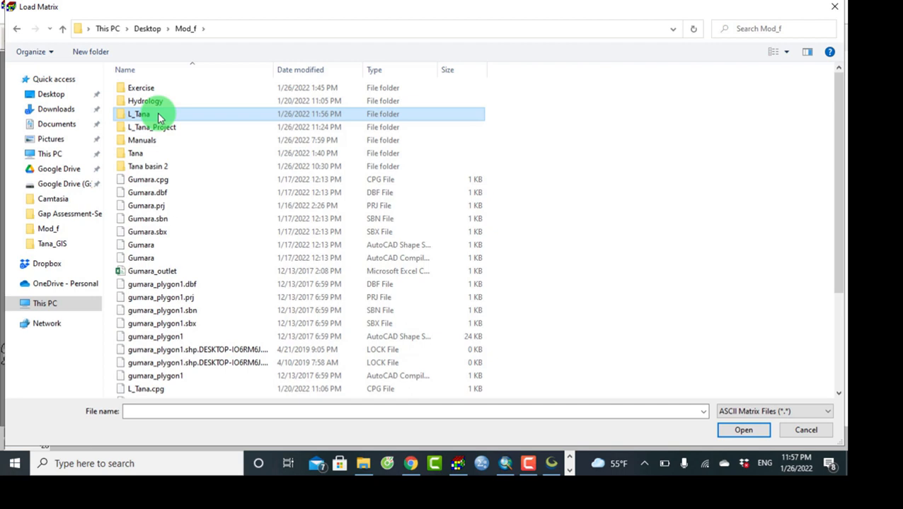
double_click(146, 117)
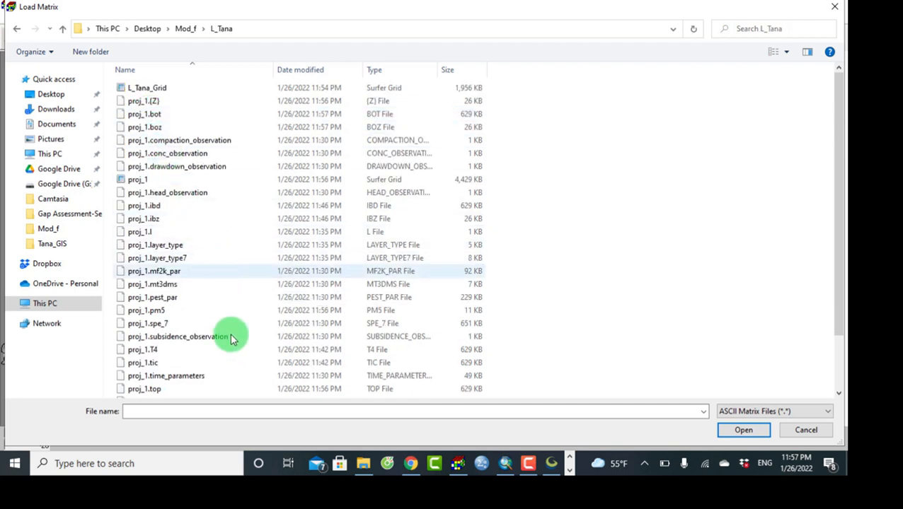
- Load the ASCII matrix file tana_top from the L_Tana folder into the Bottom of Layers matrix with the Replace option and accept it
scroll(213, 354, down, 2)
click(170, 394)
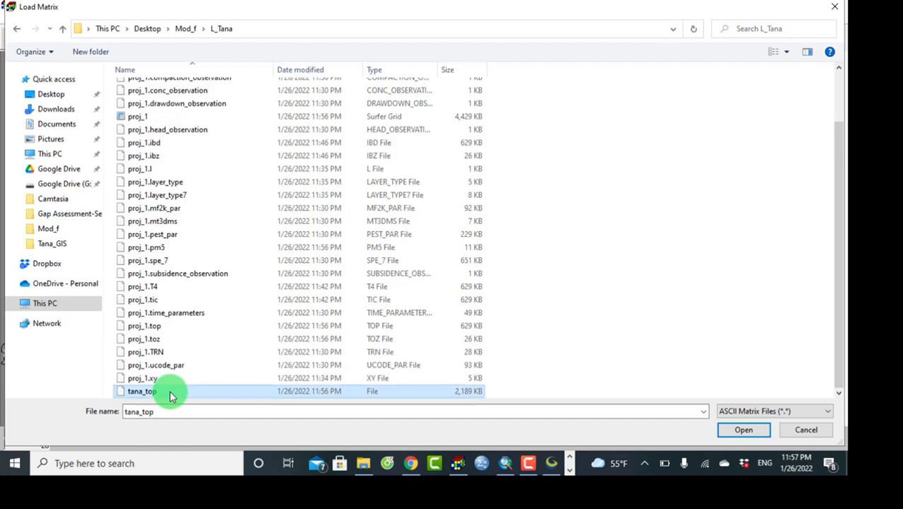
click(736, 430)
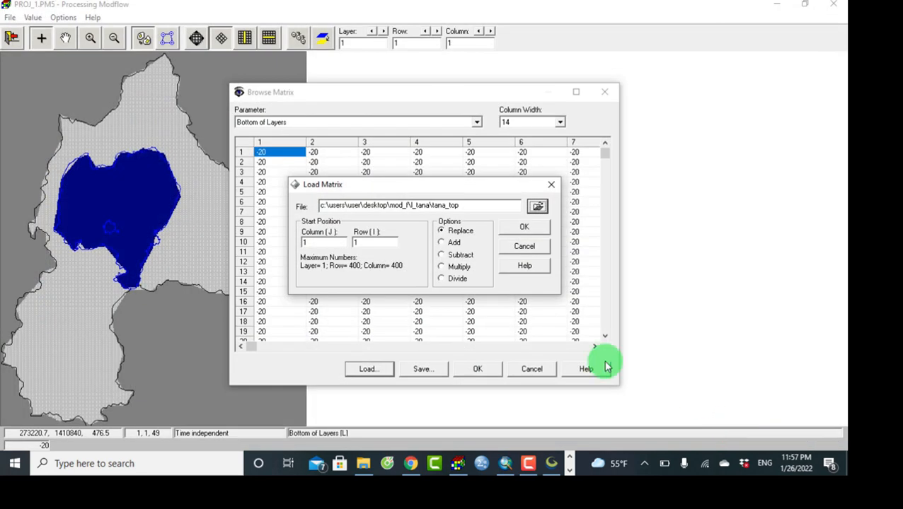
click(527, 228)
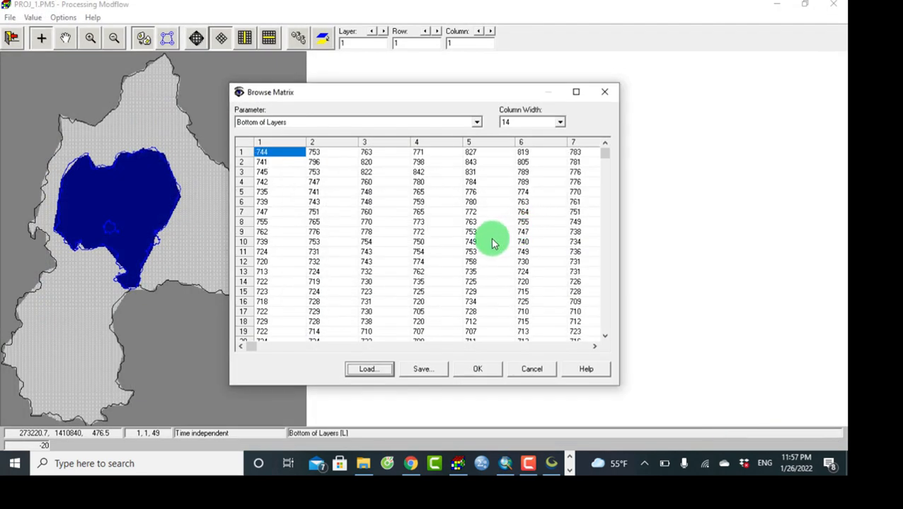
click(476, 370)
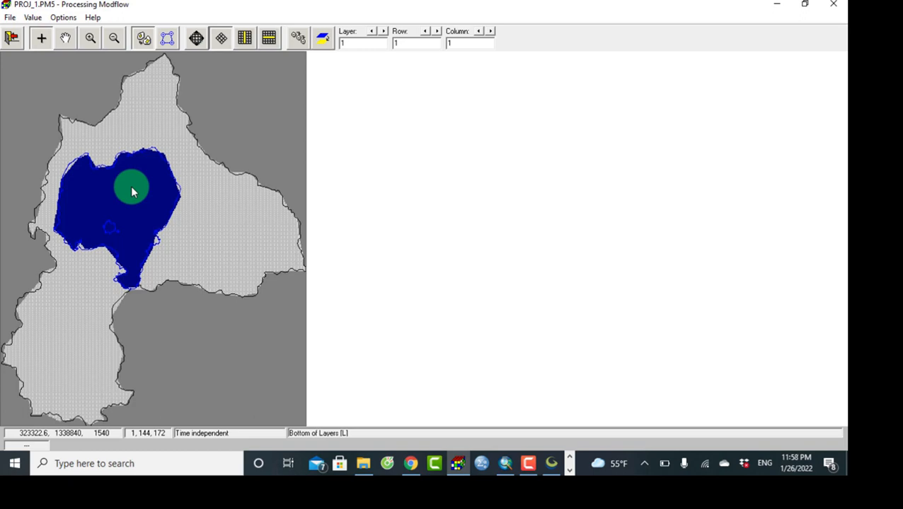
- Use Search And Modify on the Bottom of Layers to add -2 to all values between 0 and 5000
click(35, 19)
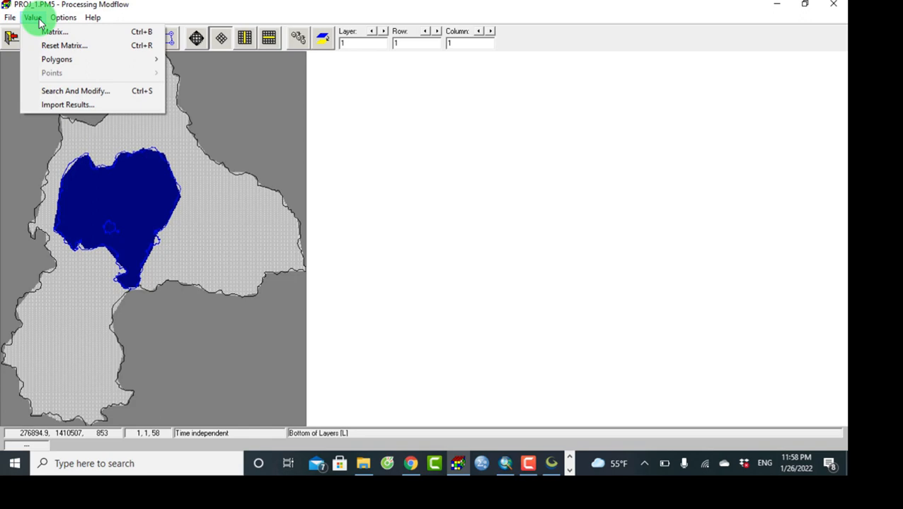
click(50, 91)
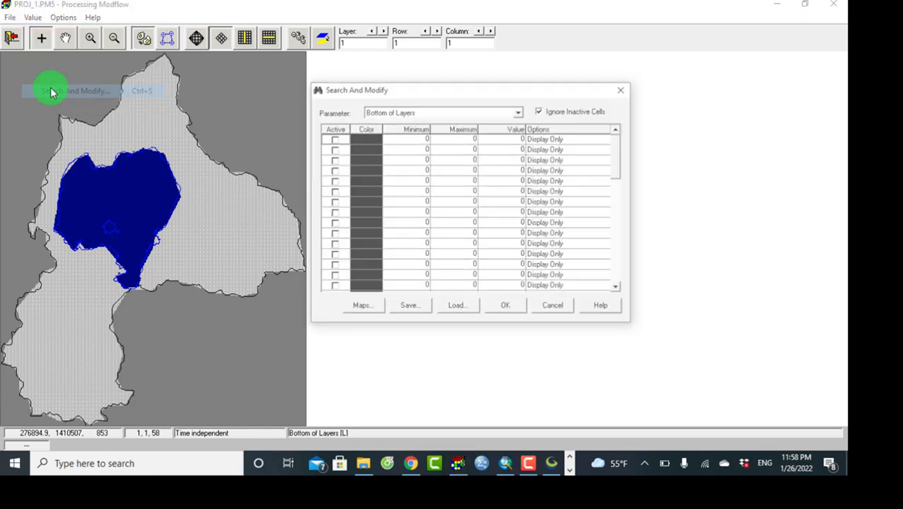
click(332, 139)
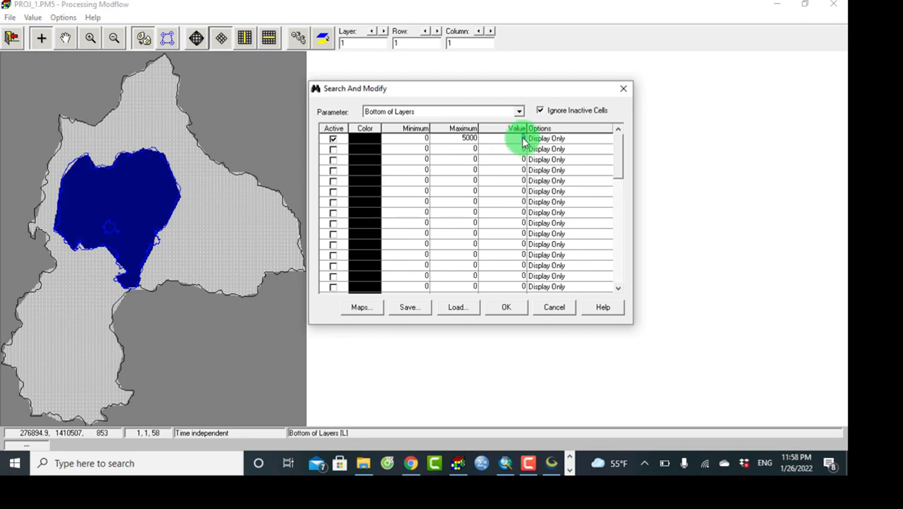
text(-2)
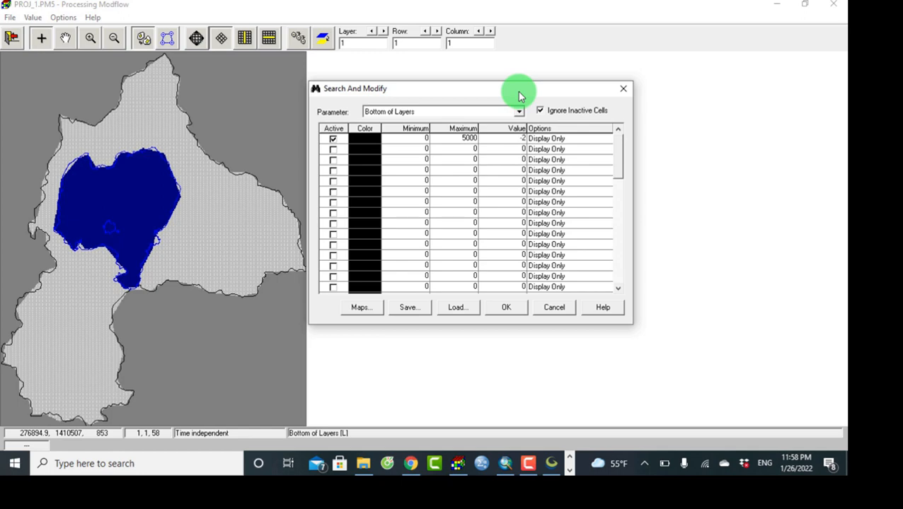
click(577, 138)
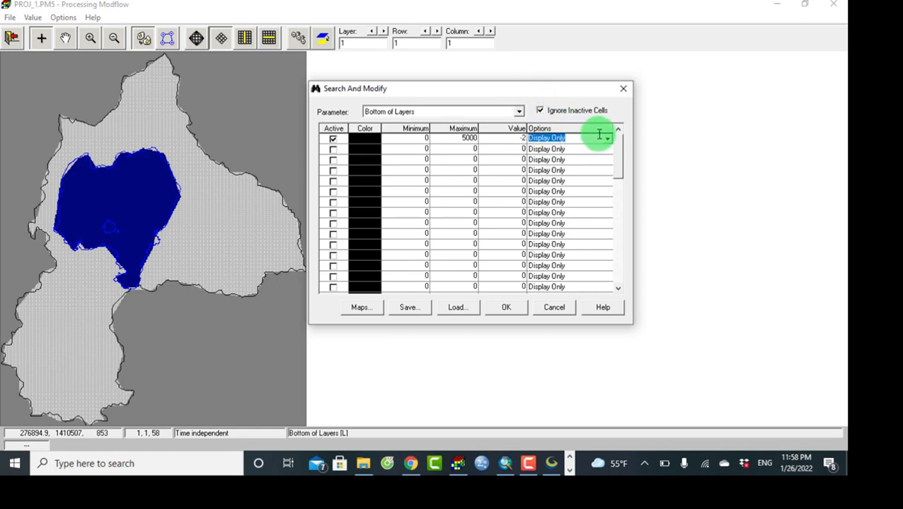
click(606, 138)
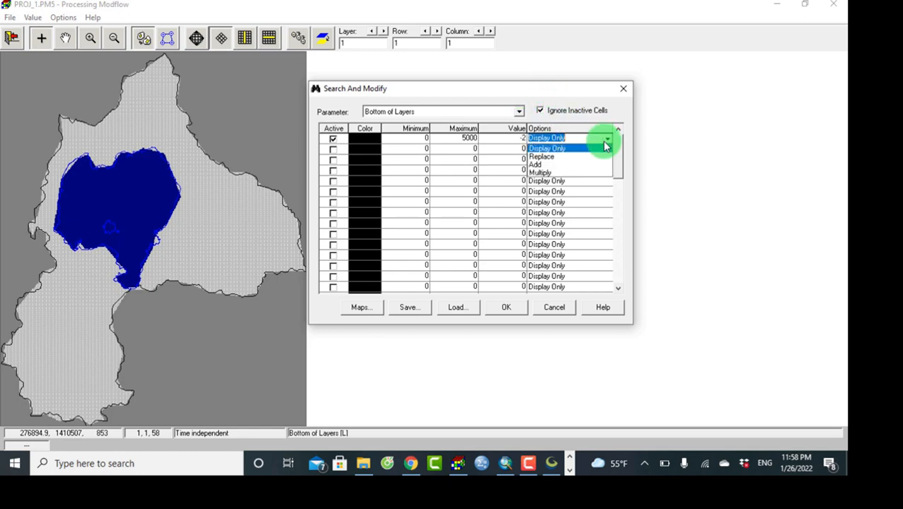
click(544, 165)
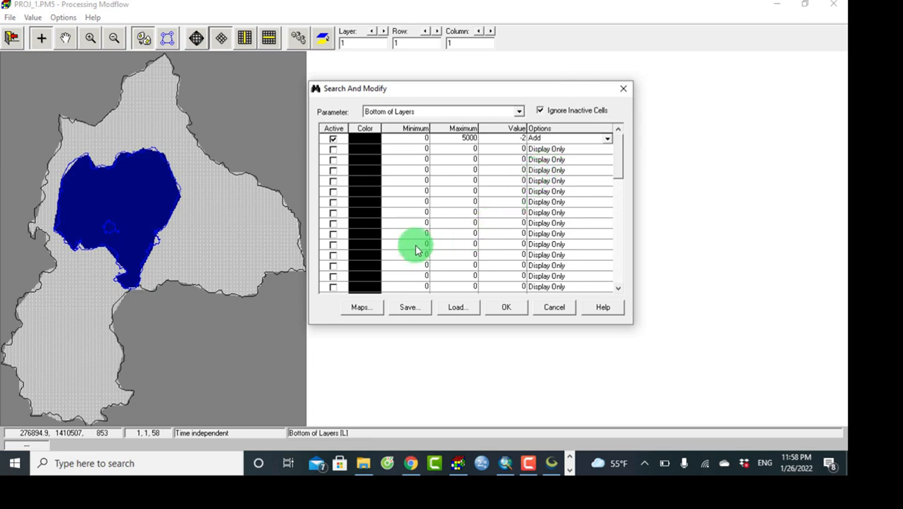
click(505, 308)
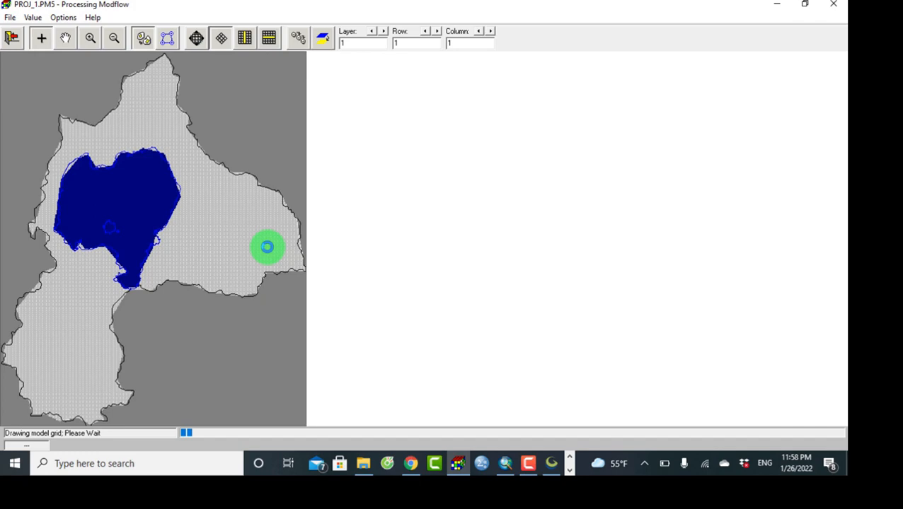
- Check the layer bottom elevation assigned to the cell at layer 1, row 1, column 1
click(220, 227)
click(546, 185)
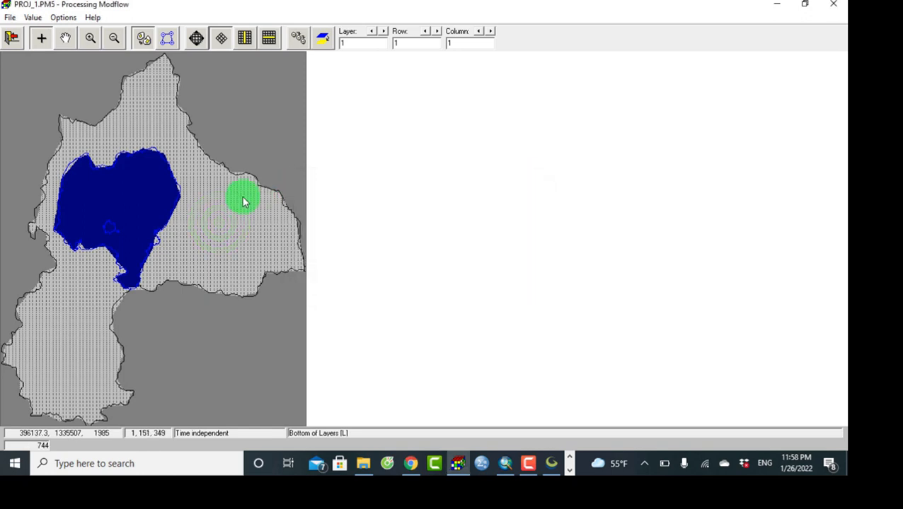
click(205, 203)
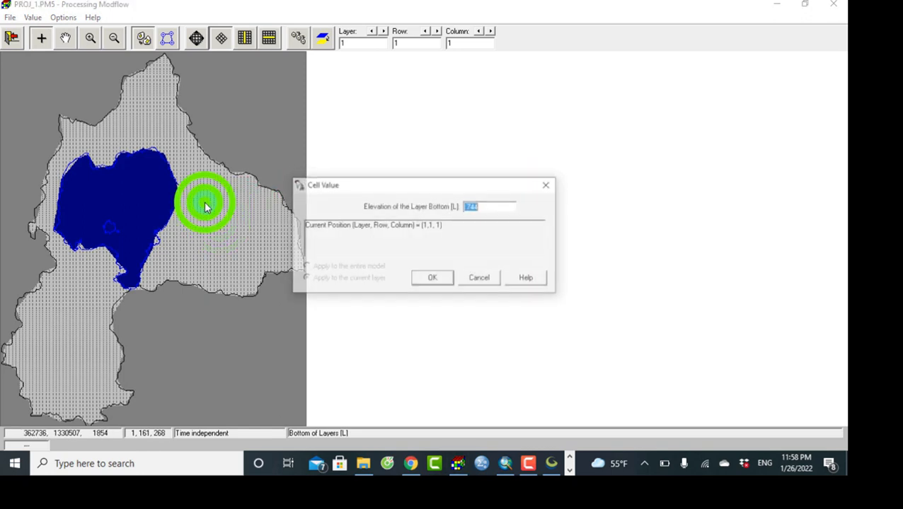
click(545, 186)
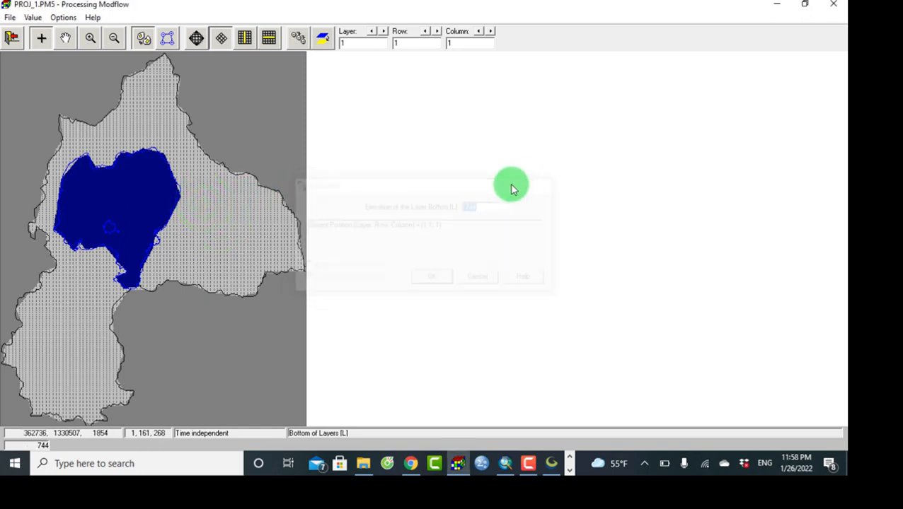
- Leave the layer bottom editor, saving the changes to the layer bottom elevation
click(33, 18)
mouse_move(9, 17)
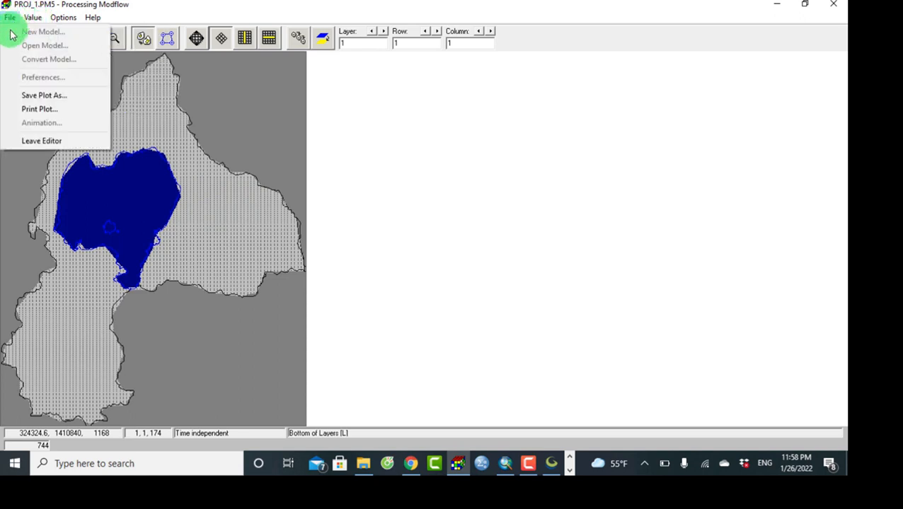
click(38, 140)
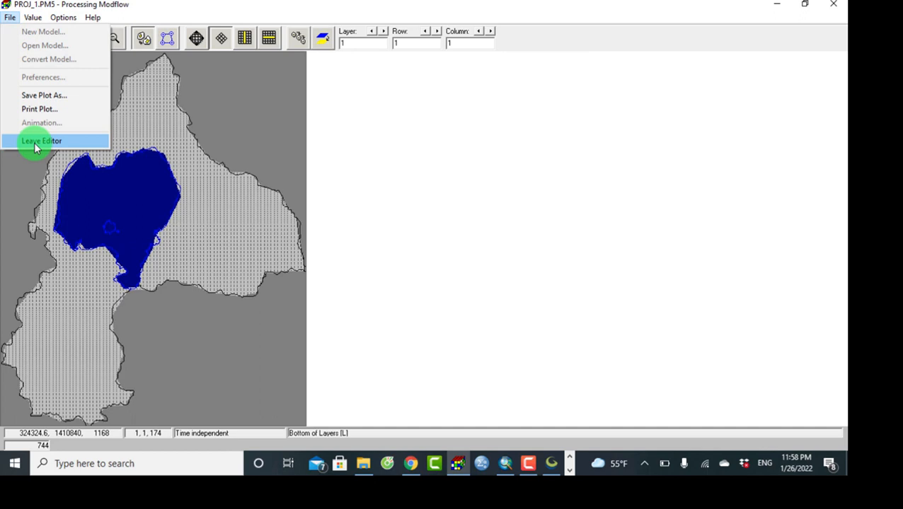
click(365, 268)
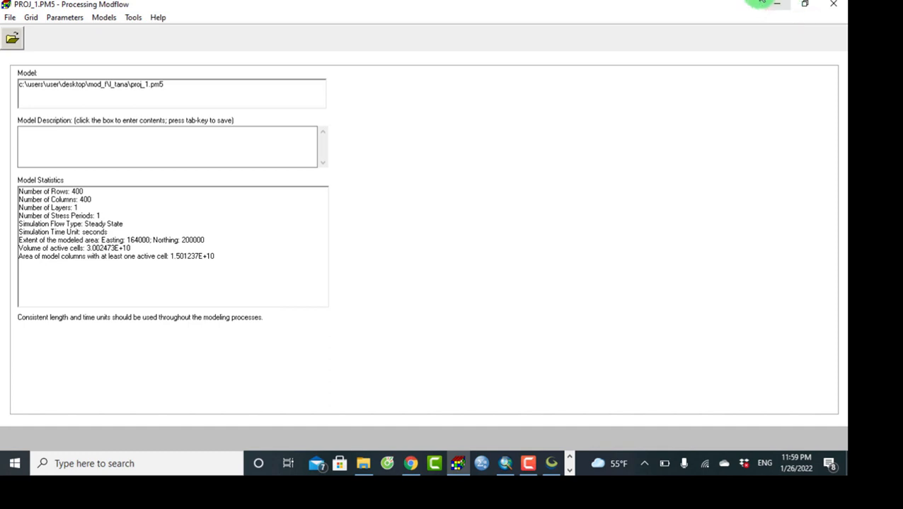
click(75, 18)
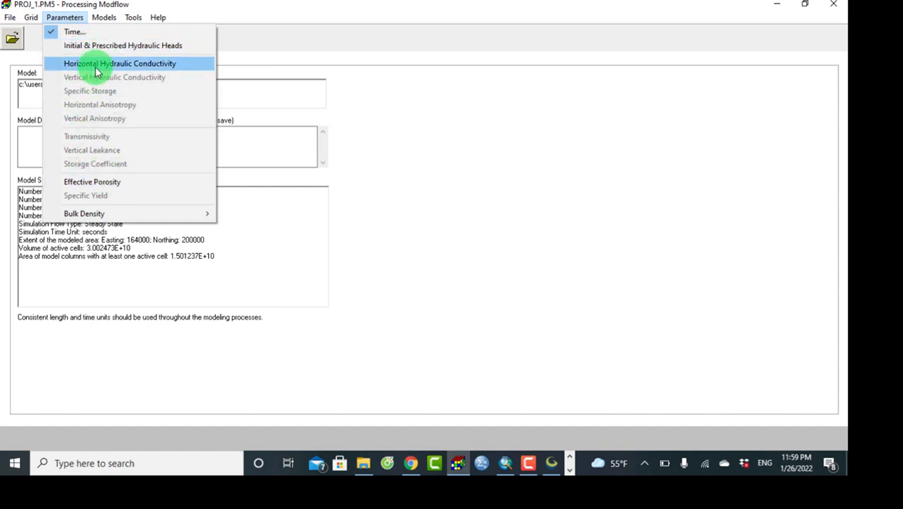
mouse_move(99, 21)
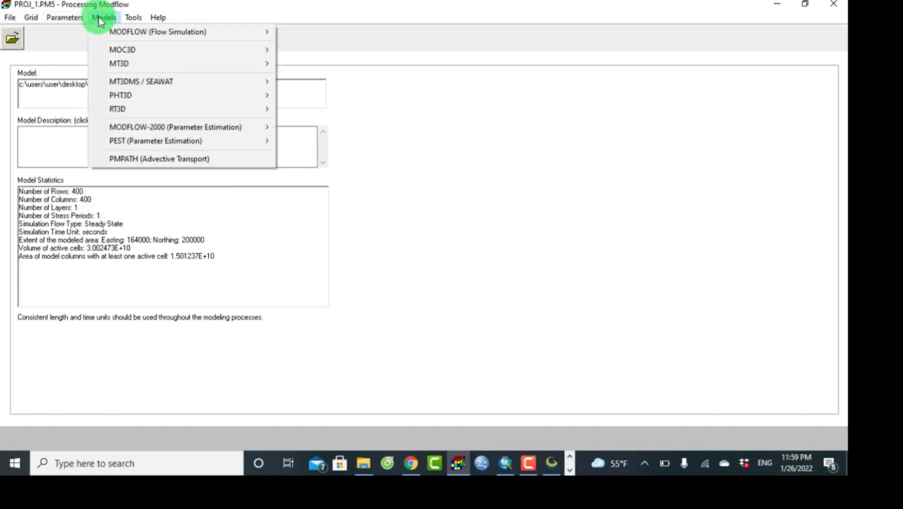
mouse_move(217, 32)
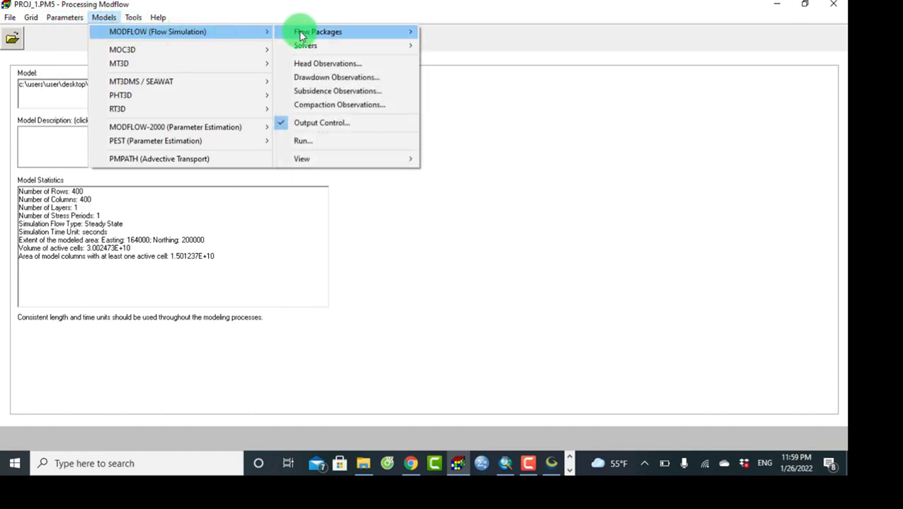
mouse_move(300, 36)
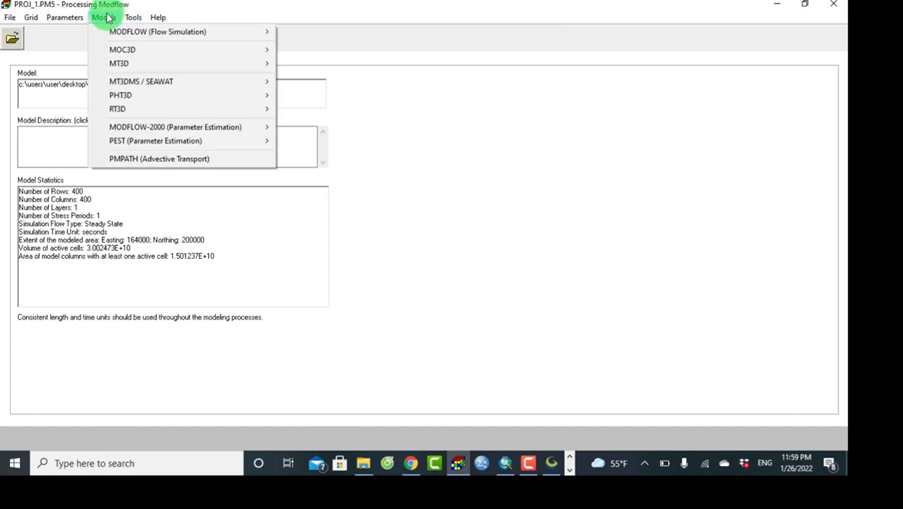
mouse_move(48, 22)
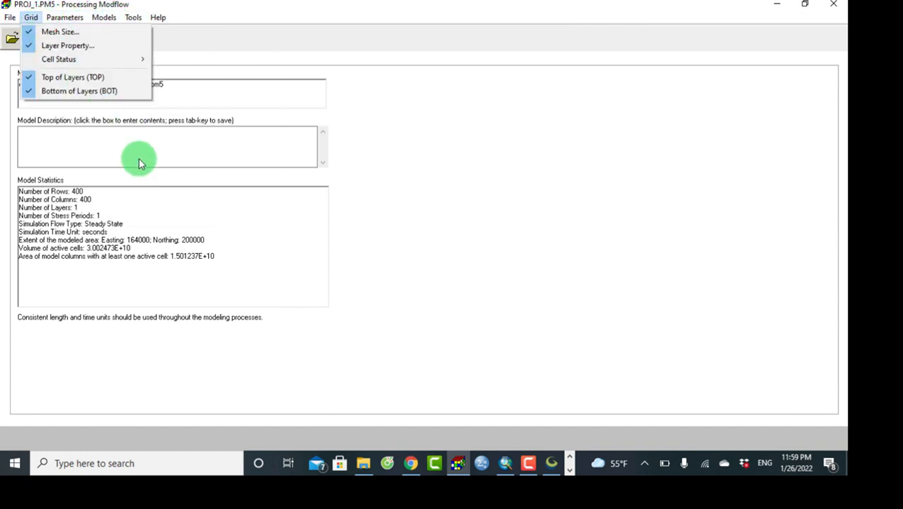
click(139, 160)
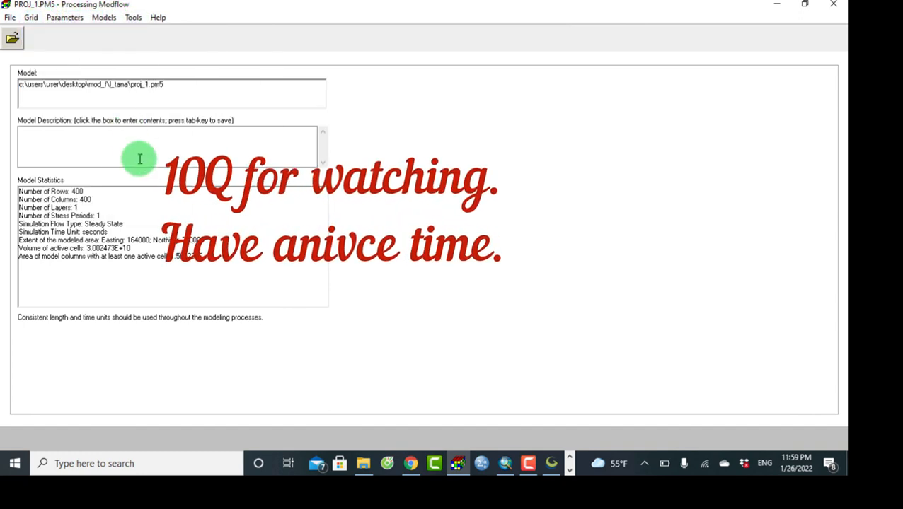